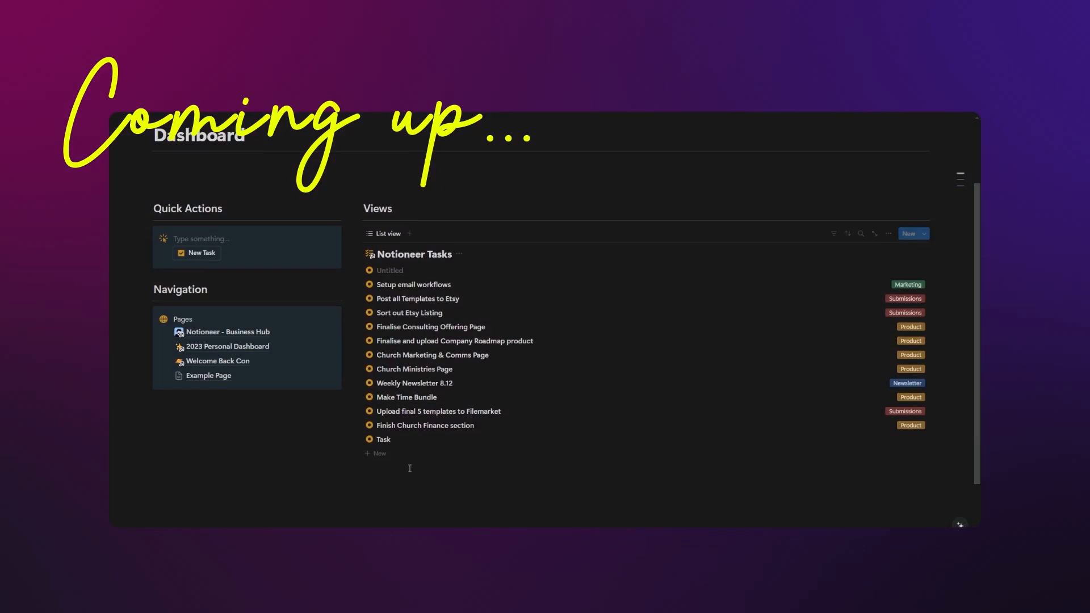
click(415, 484)
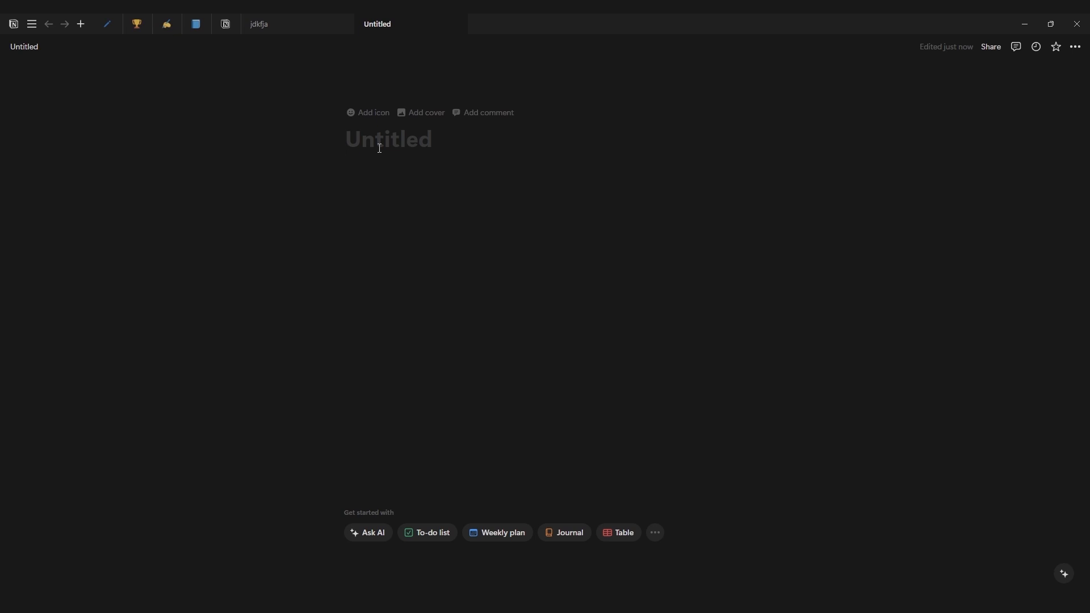
Step: Title the new untitled page "Dashboard"
click(380, 148)
text(Dashb)
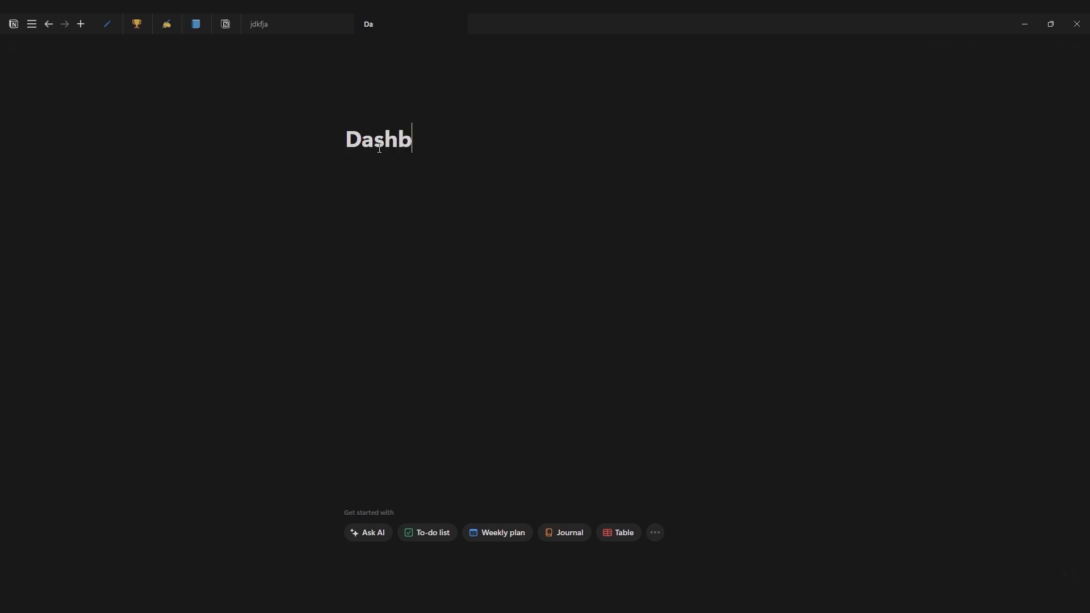
text(oard)
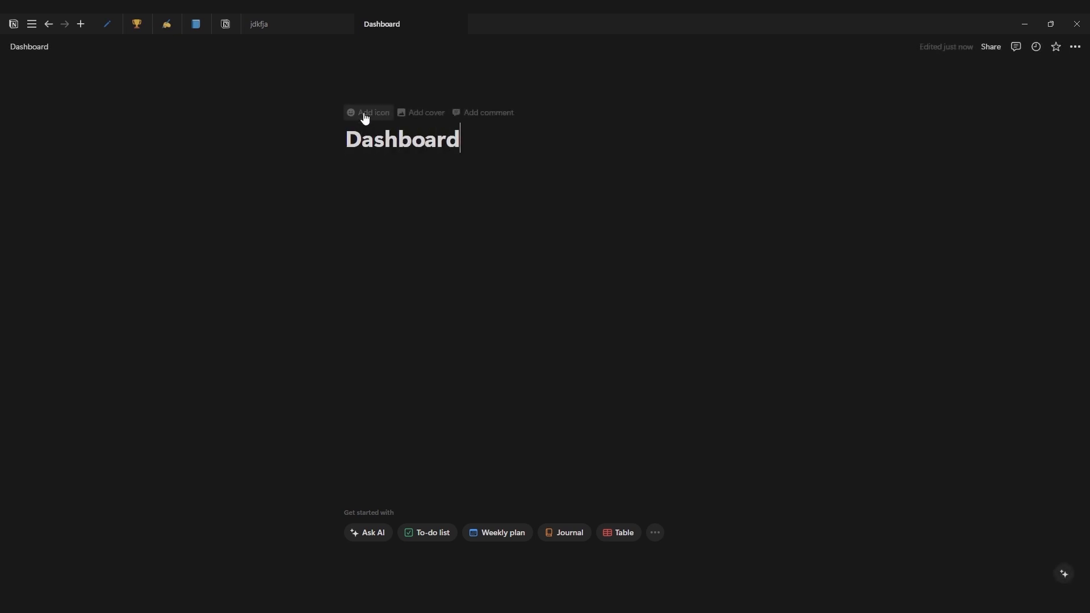
Step: Give the Dashboard page the orange geometric shapes icon (circle, square and triangle) from the icon set instead of an emoji
click(365, 118)
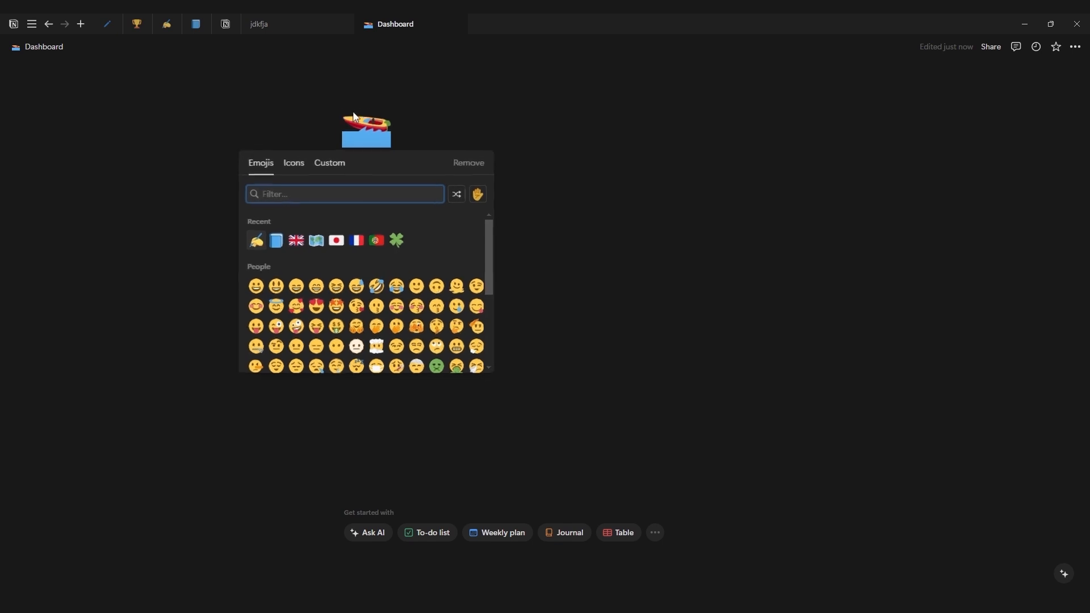
text(das)
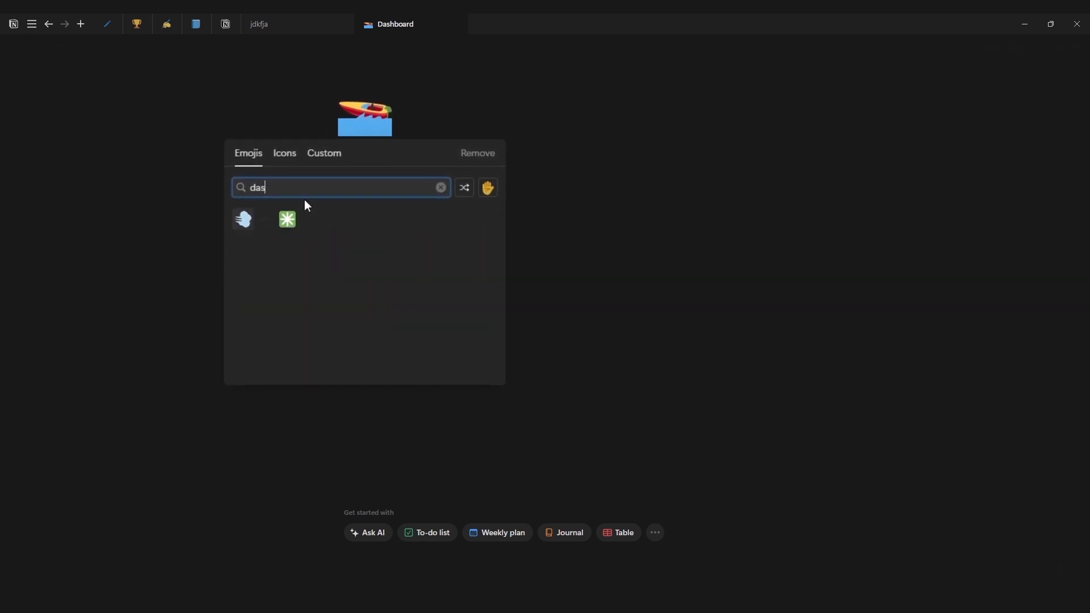
key(BackSpace)
key(BackSpace)
key(BackSpace)
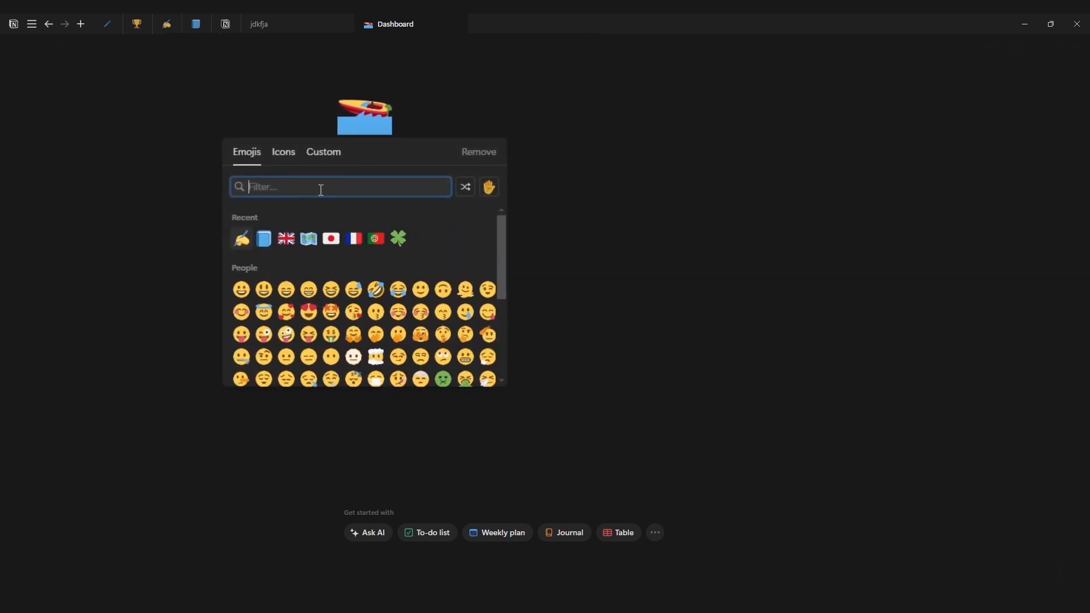
click(281, 165)
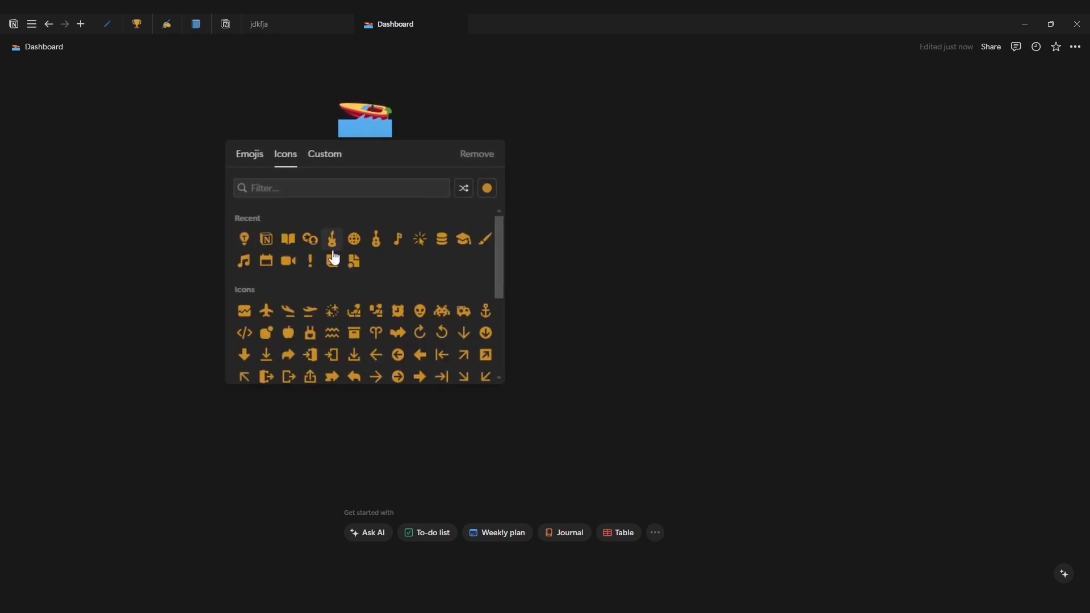
scroll(352, 272, down, 5)
click(463, 318)
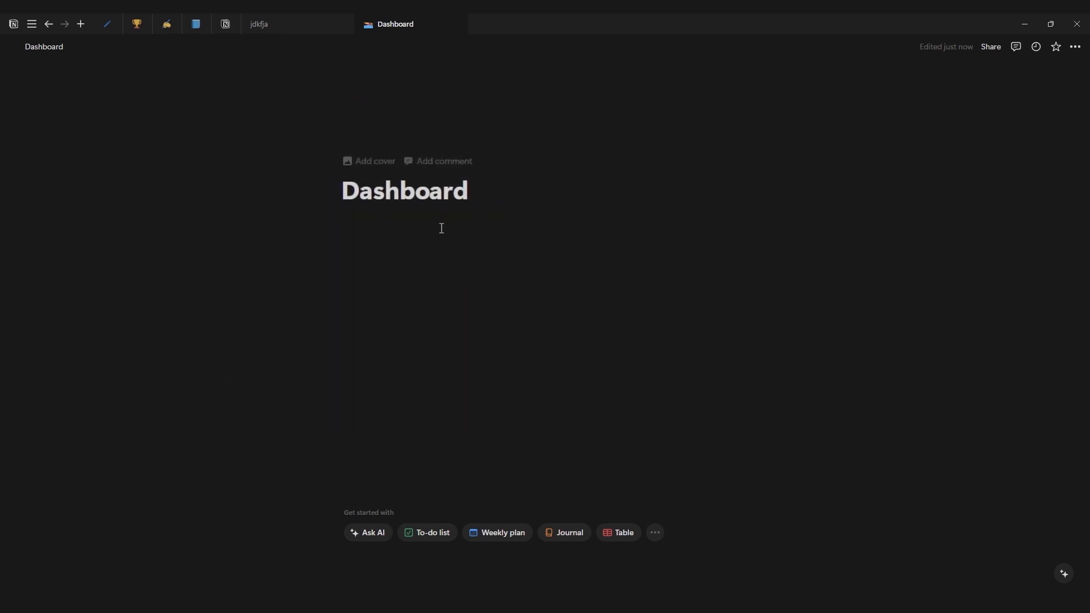
Step: Insert a divider directly beneath the Dashboard title and switch the page to full width
click(383, 221)
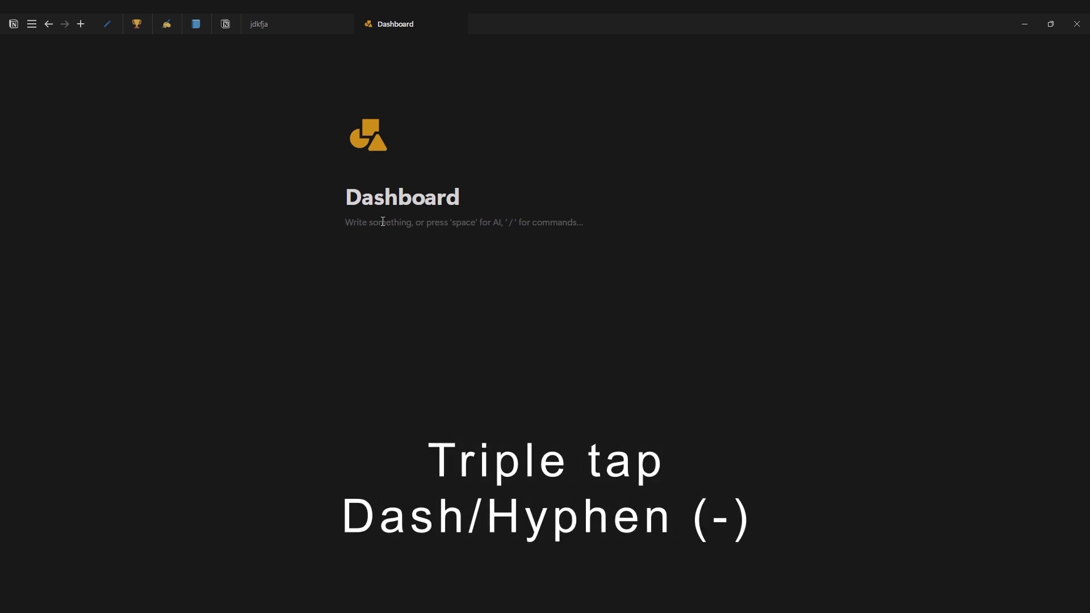
text(---)
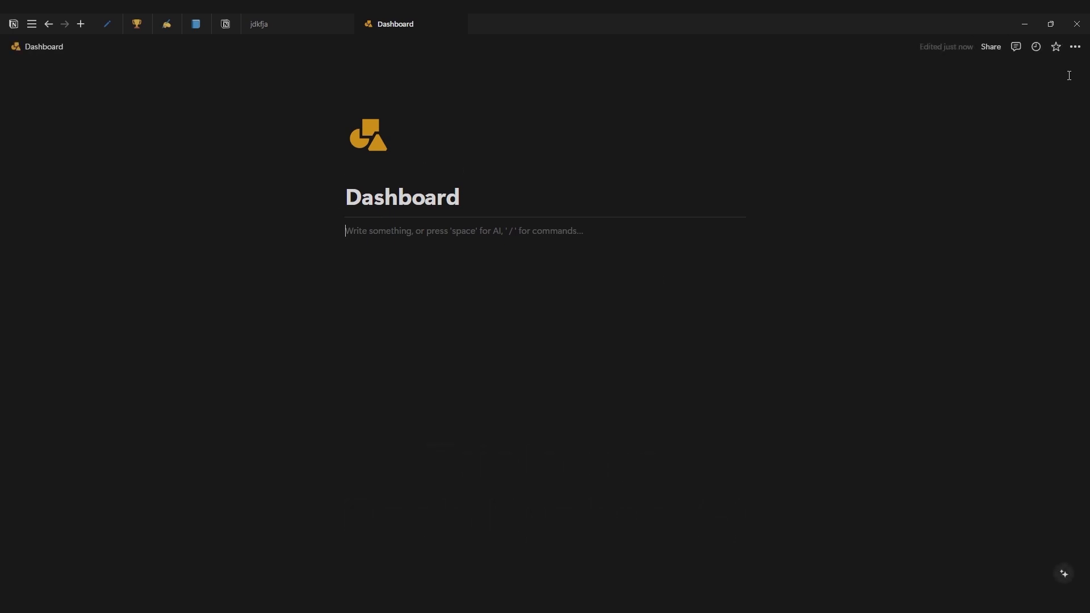
click(1075, 46)
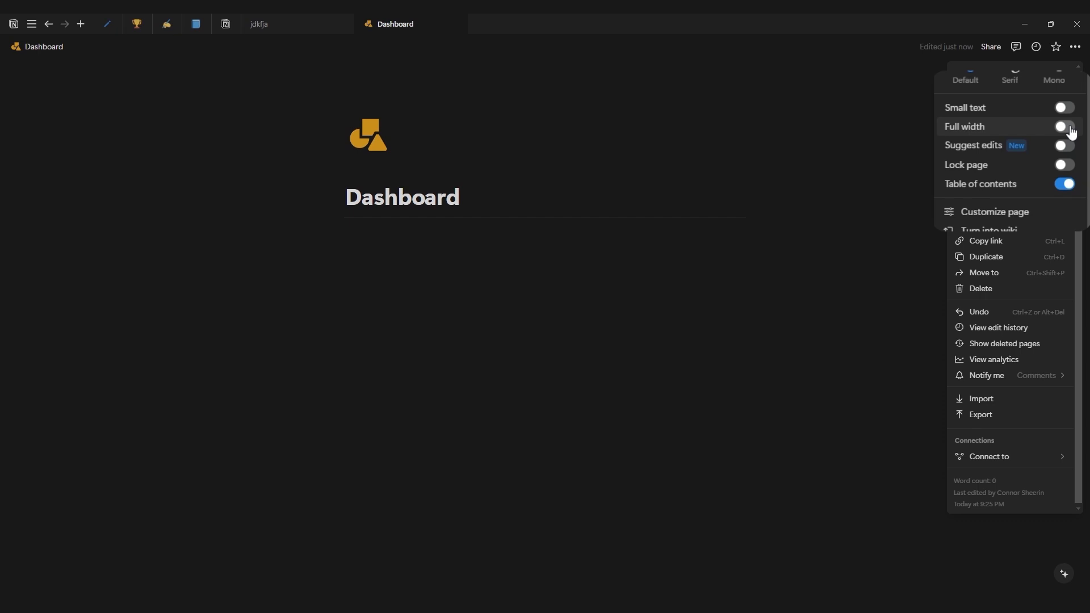
click(1070, 130)
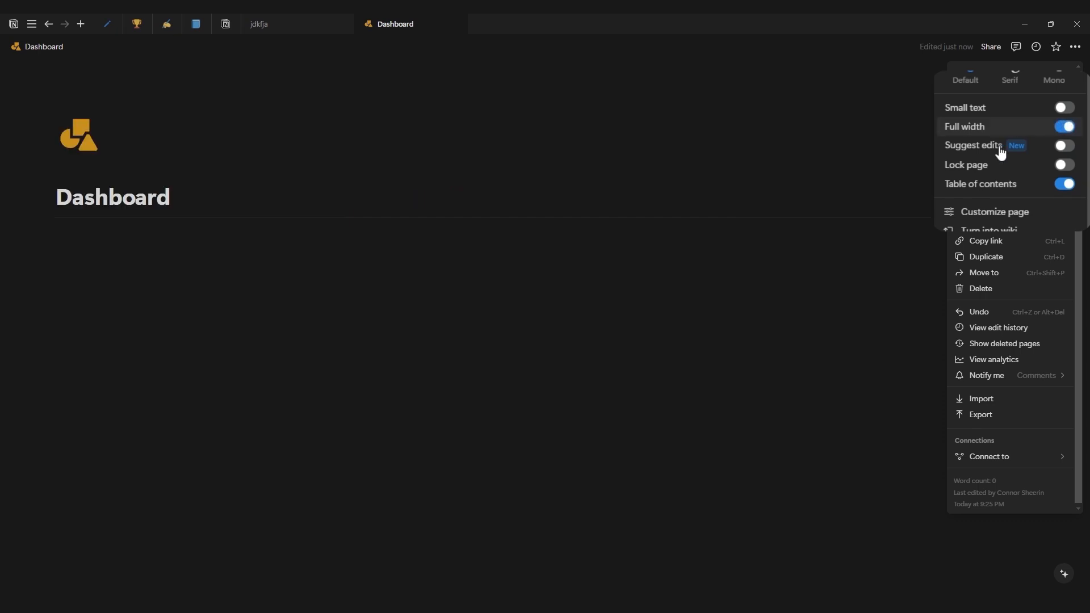
click(567, 261)
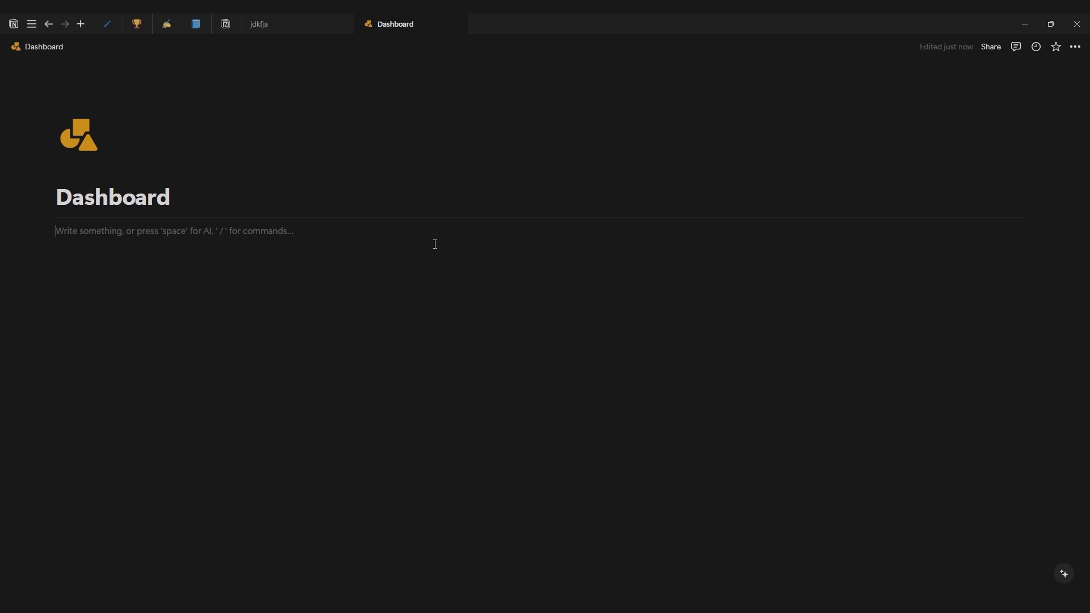
Step: Examine the block types available for insertion below the divider, from basic blocks to inline mentions, leaving the line empty
text(/)
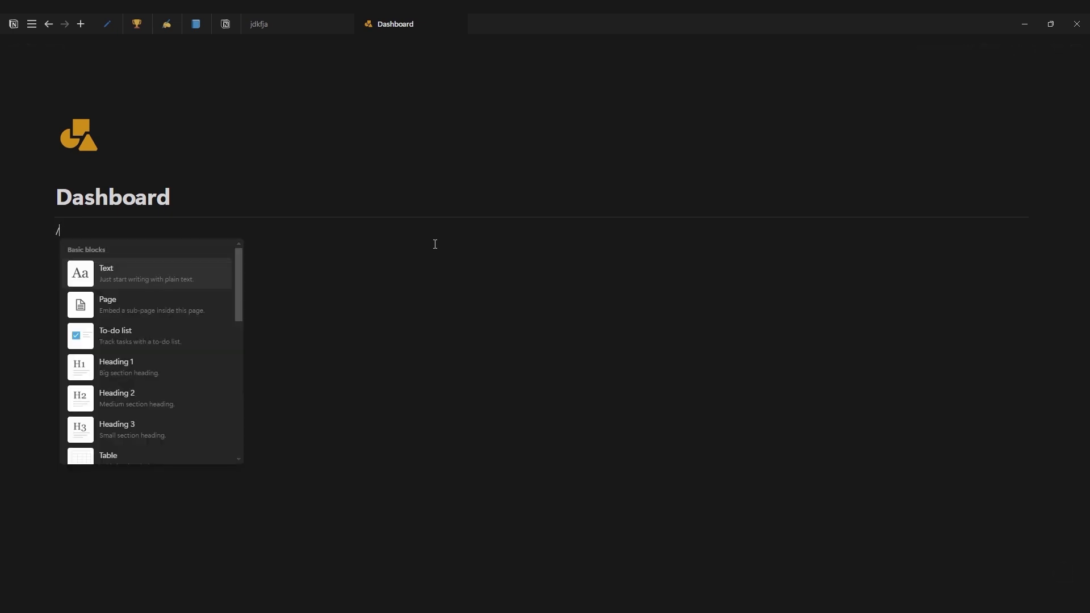
key(Down)
key(Down)
key(Down)
key(Down)
key(Down)
key(Down)
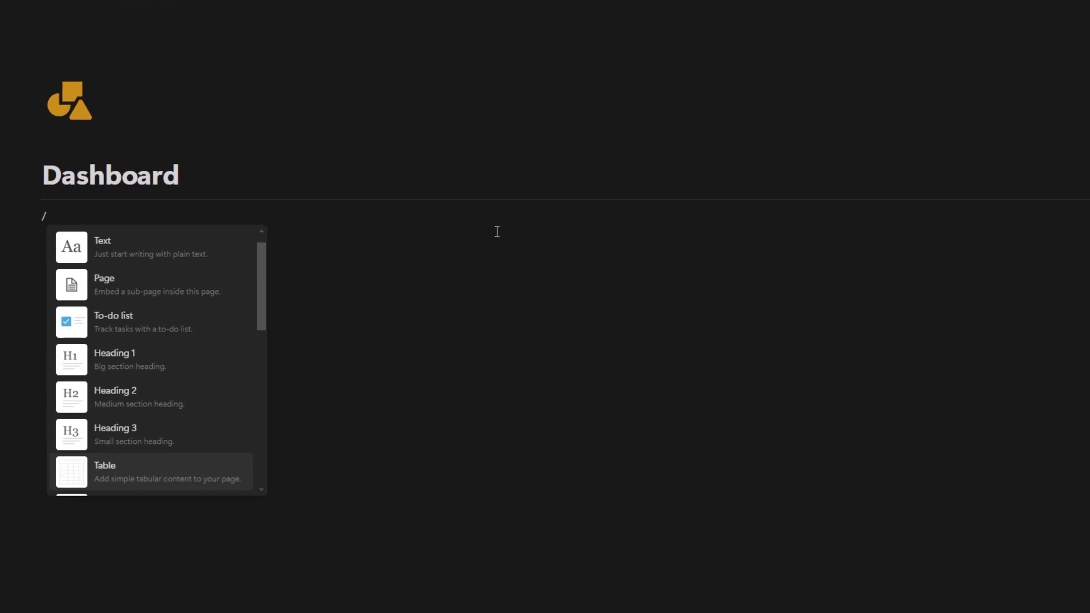
key(Down)
key(Down)
key(Down)
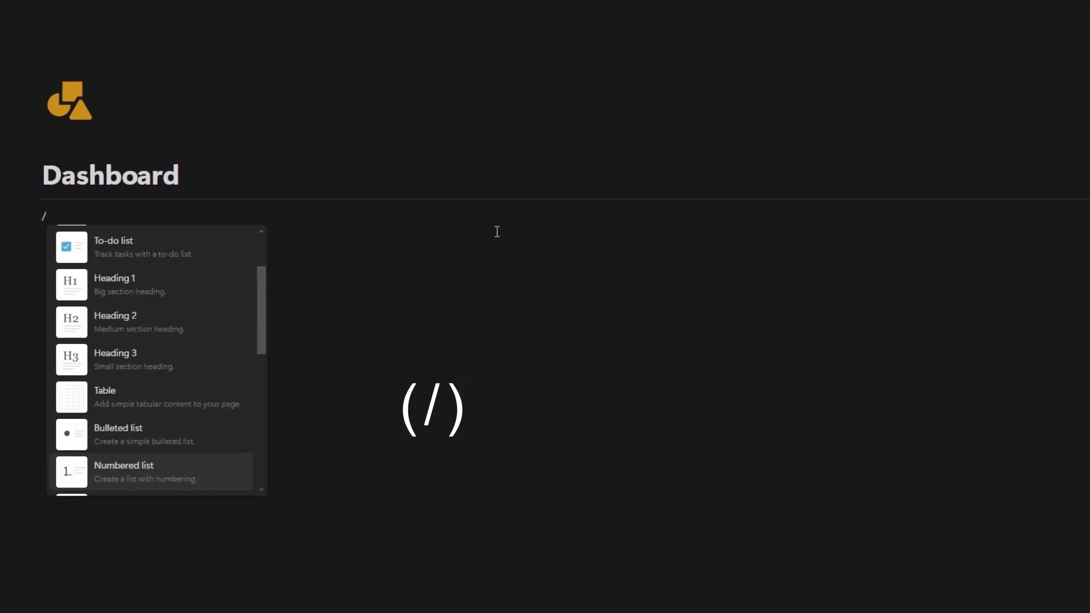
key(Down)
key(Down)
key(Down)
key(Down)
key(Down)
key(Down)
key(Down)
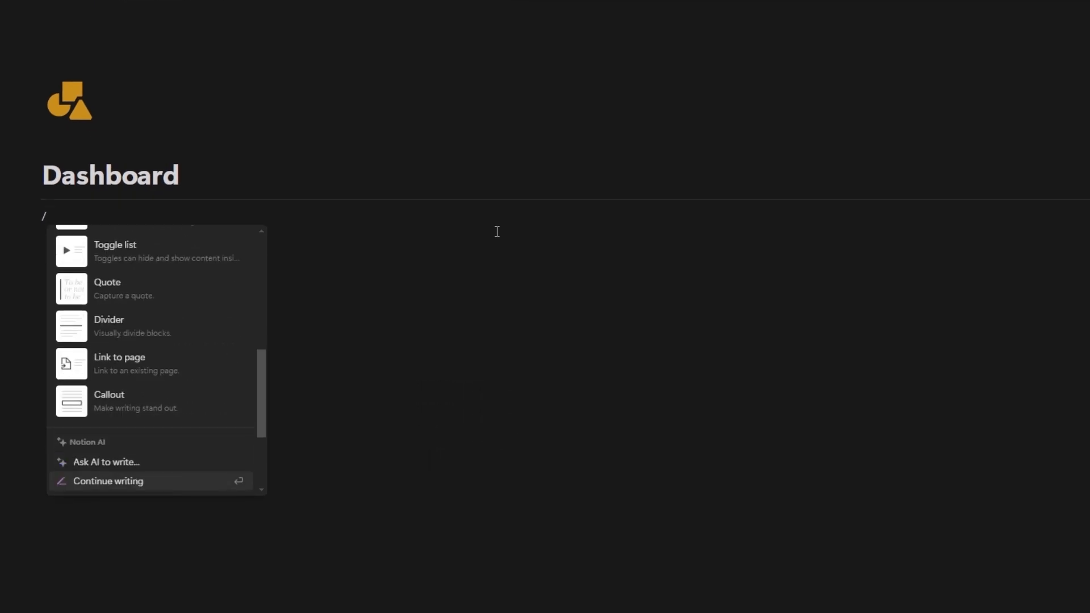
key(Down)
key(Down)
key(Down)
key(Down)
key(Down)
key(Down)
key(Down)
key(Down)
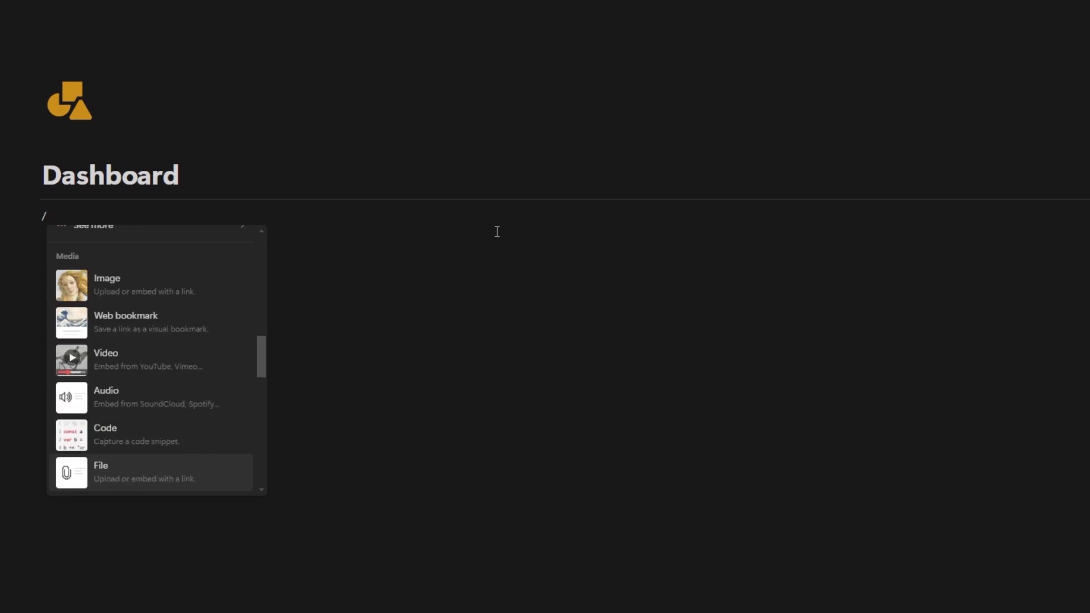
key(Down)
key(Down)
key(Down)
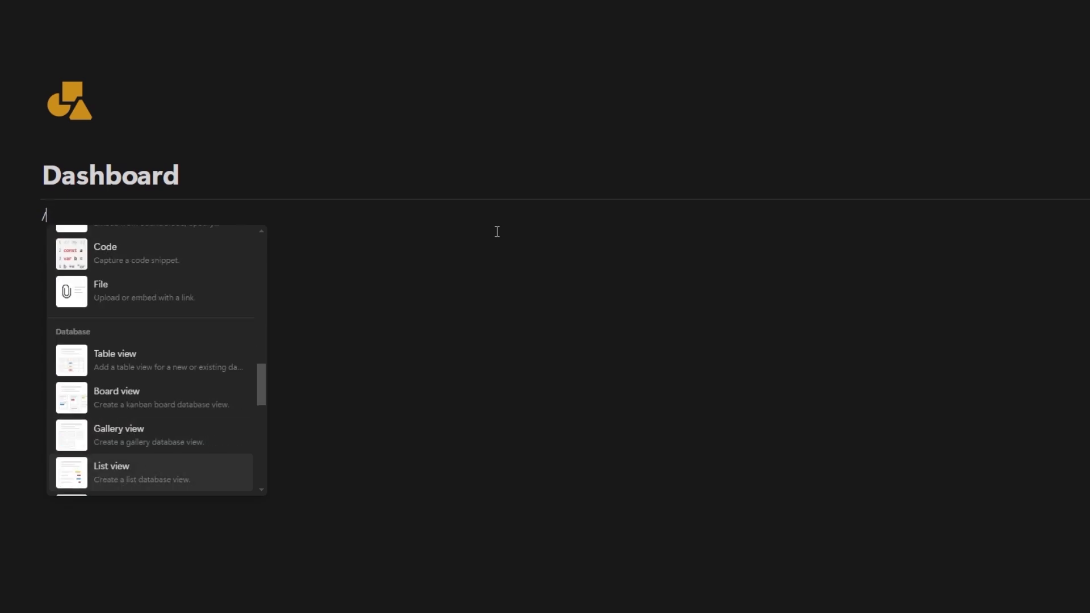
key(Down)
key(Down)
key(Down)
key(Down)
key(Down)
key(Down)
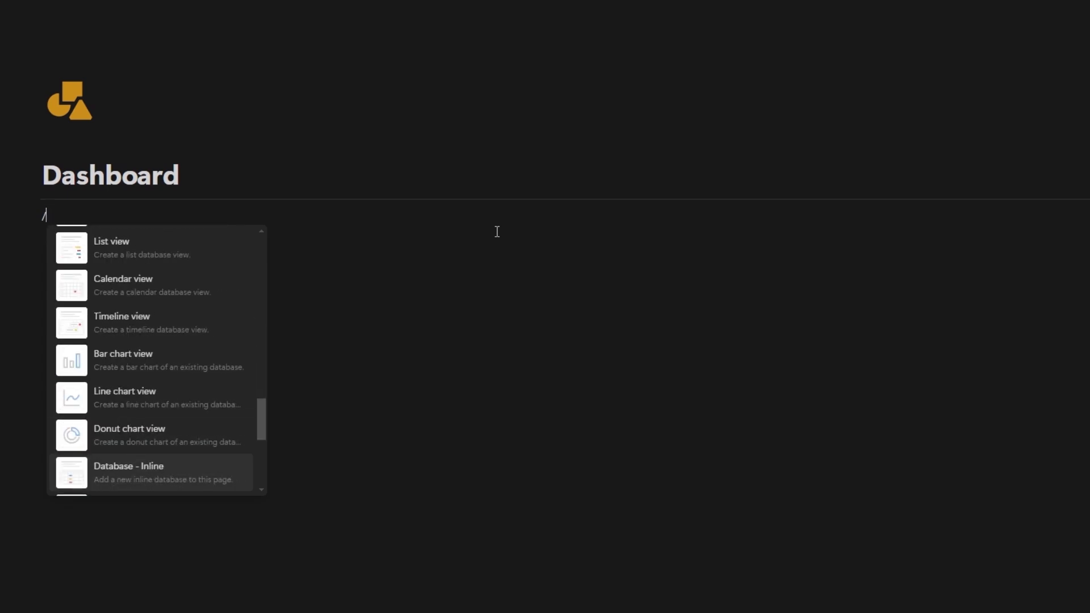
key(Down)
key(Down)
key(Down)
key(Down)
key(Down)
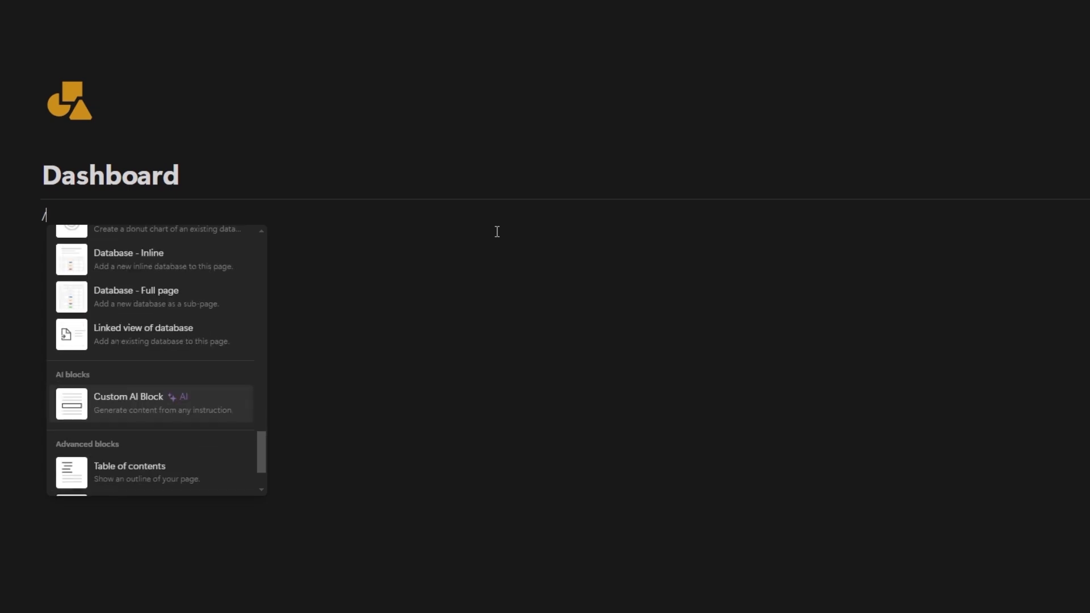
key(Down)
key(Down)
key(Down)
key(Down)
key(Down)
key(Down)
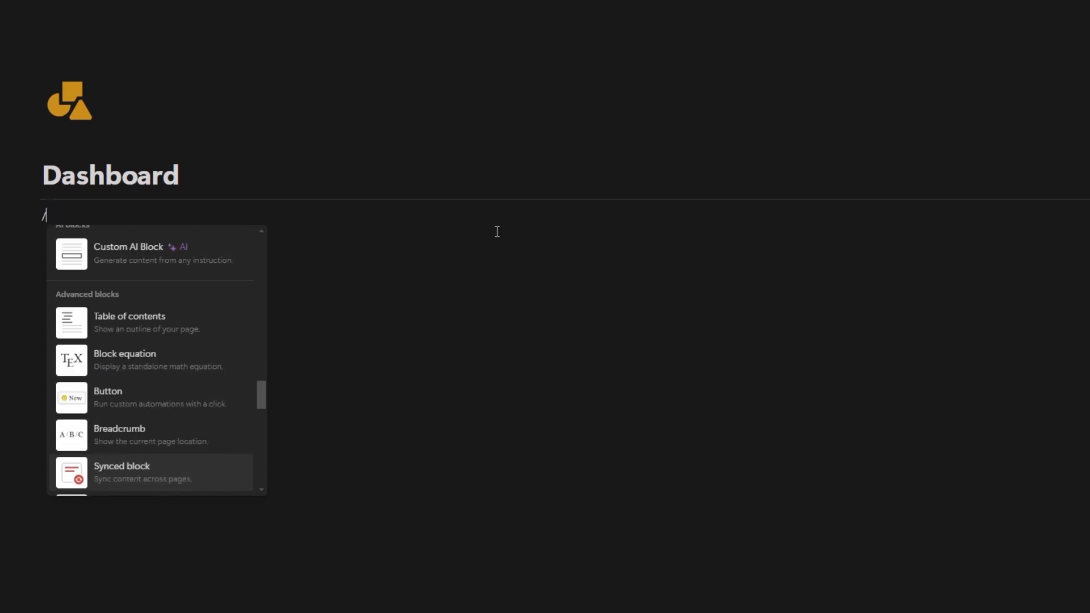
key(Down)
key(Down)
key(Down)
key(Down)
key(Down)
key(Down)
key(Down)
key(Down)
key(Down)
key(Down)
key(Down)
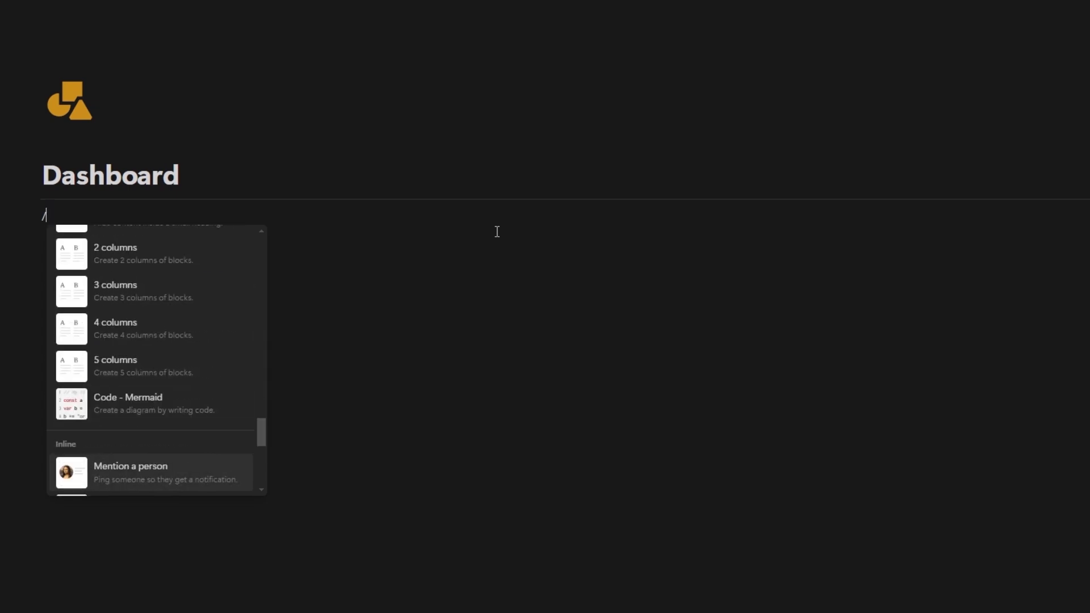
key(Down)
key(Down)
key(Escape)
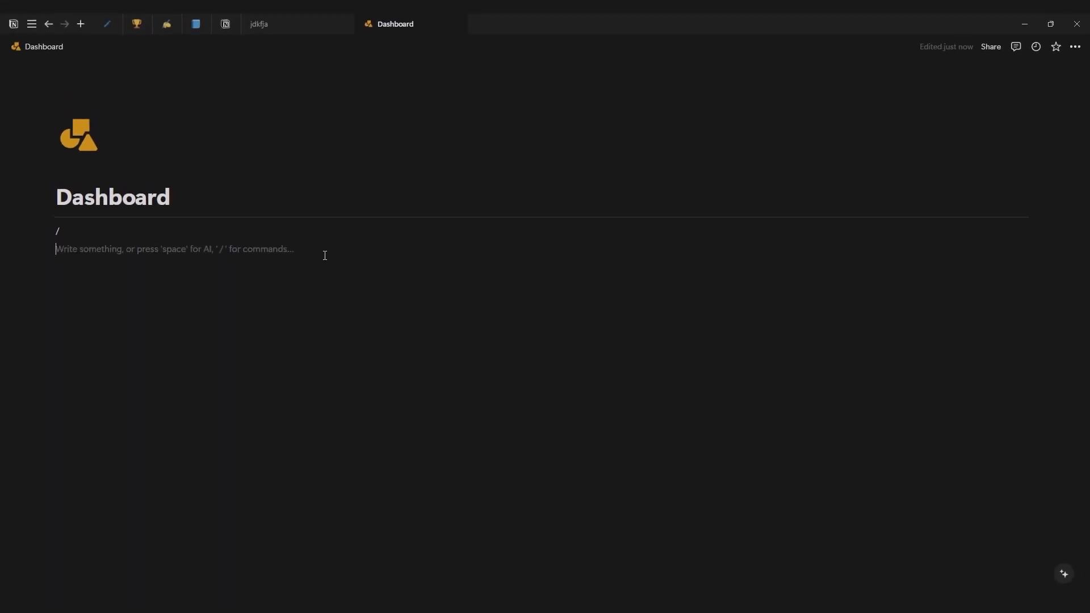
key(BackSpace)
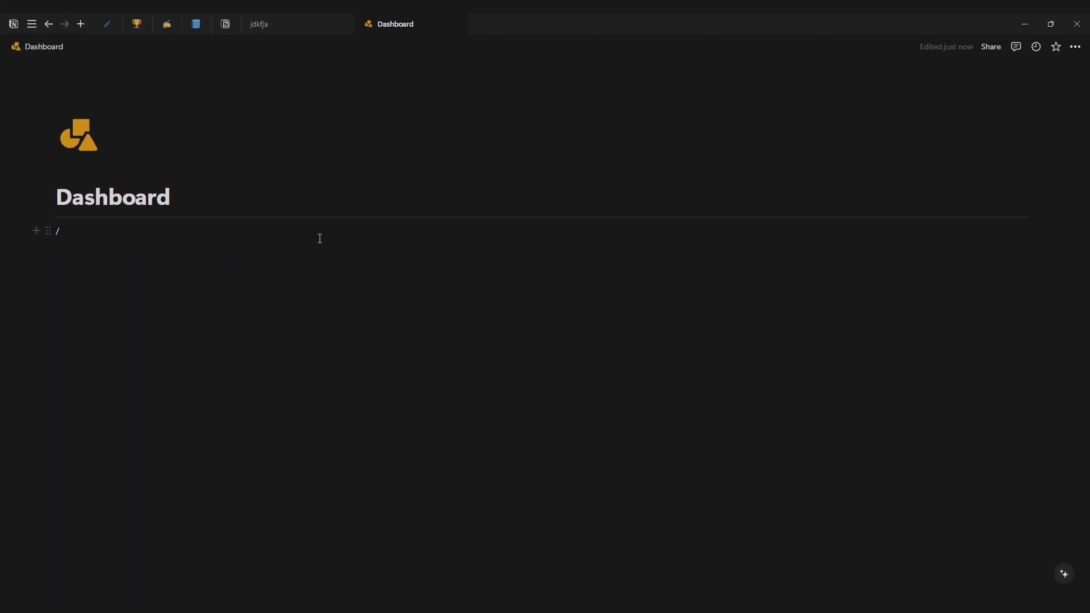
key(BackSpace)
Step: Add two line breaks below the divider and insert a 2 columns layout there
key(Return)
key(Return)
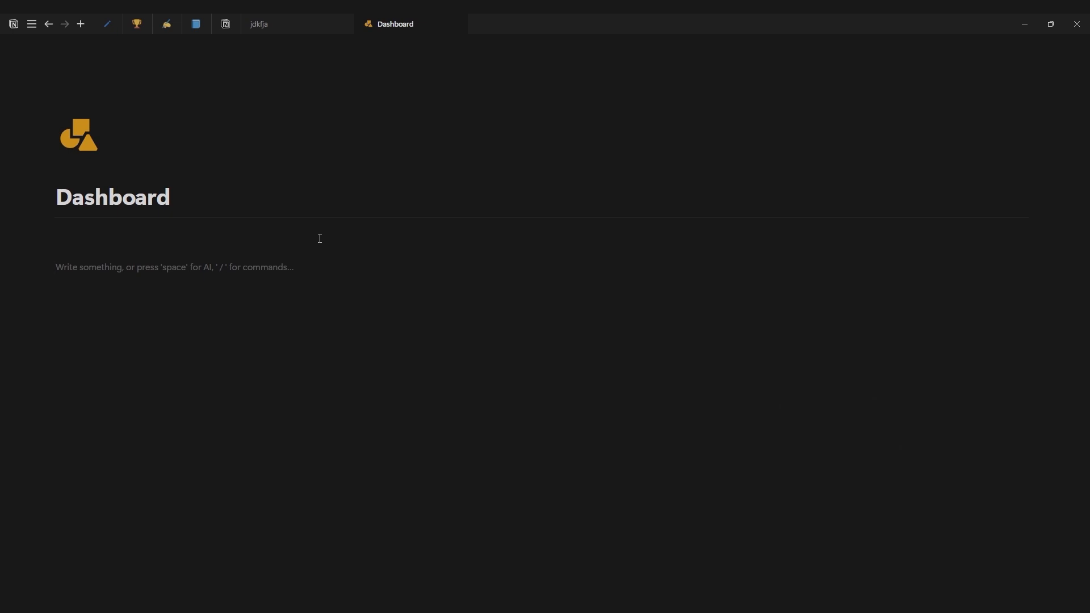
text(/co)
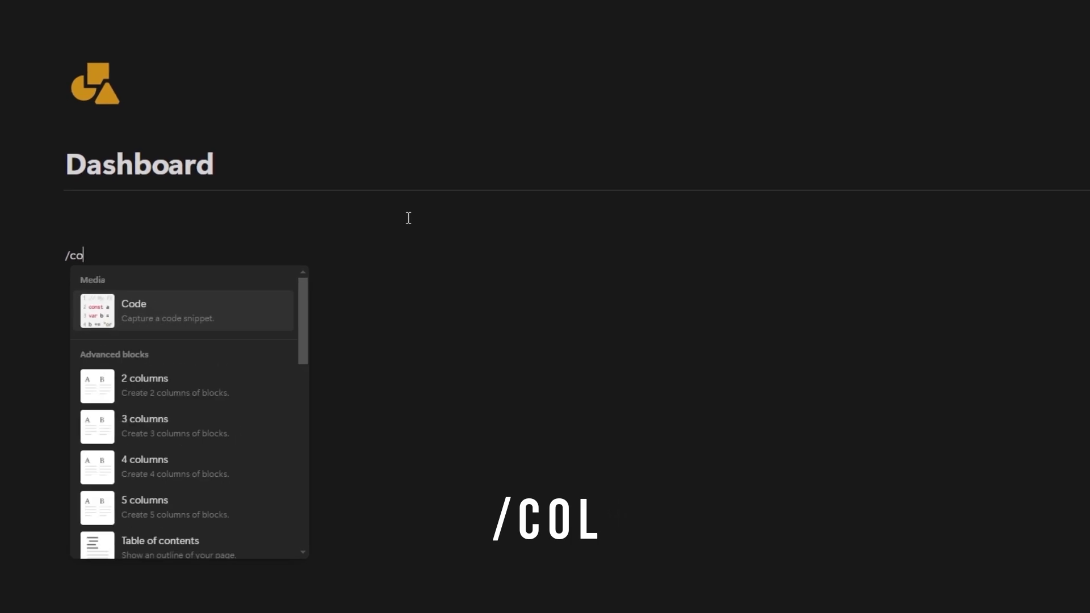
text(l)
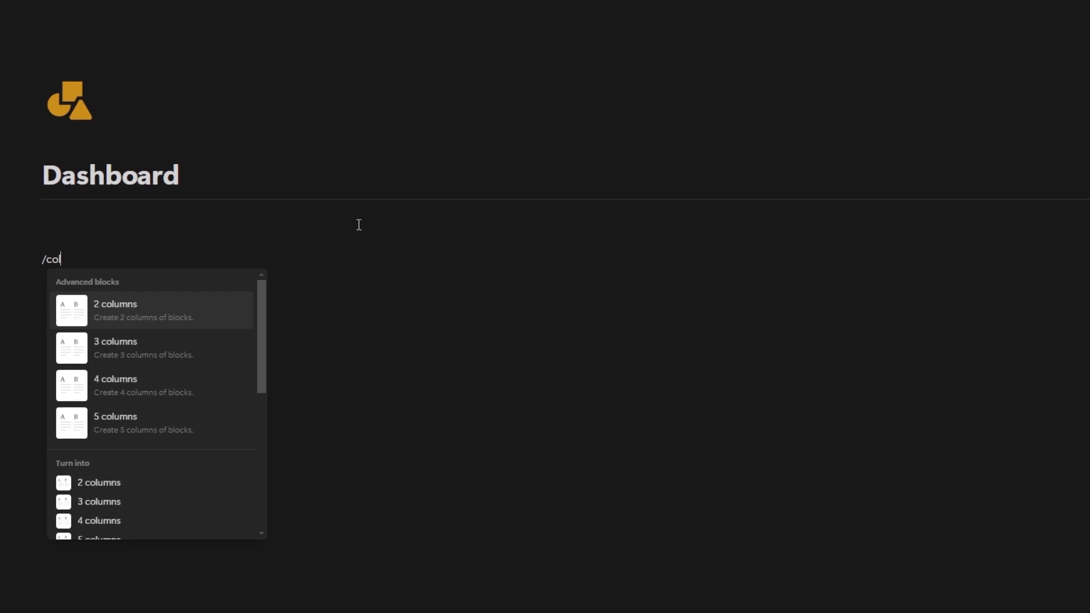
text(2)
key(Return)
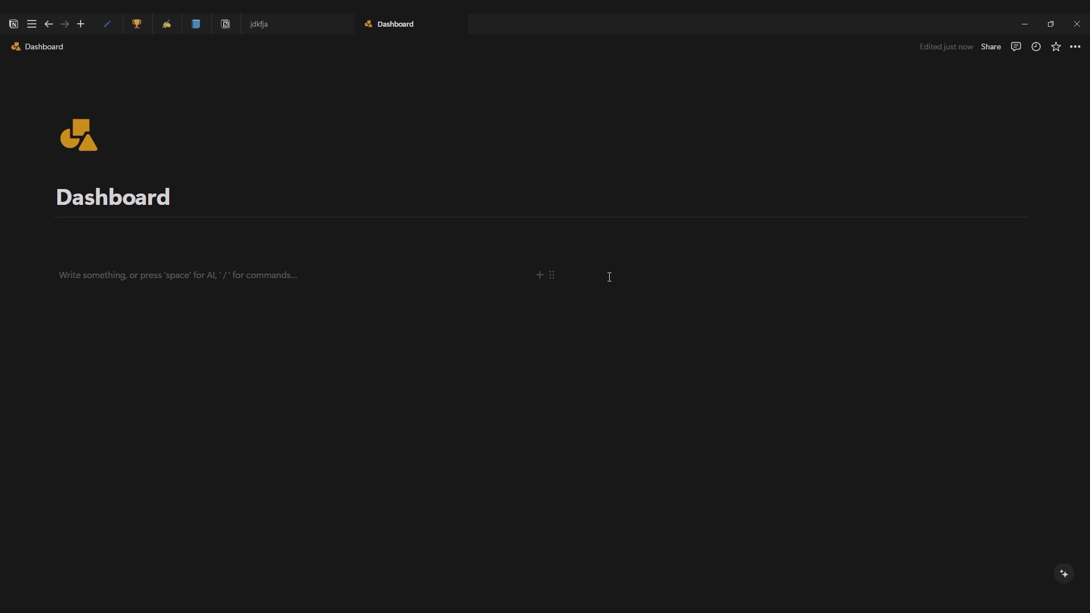
click(578, 277)
Step: Add a Heading 2 reading "Quick Actions" in the first column
text(/)
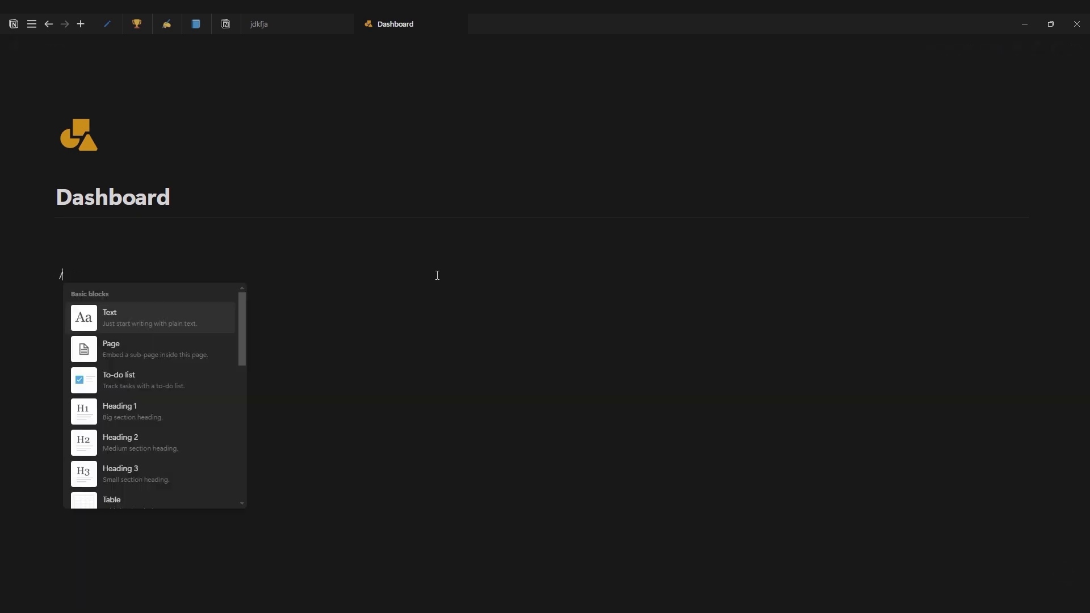
text(h)
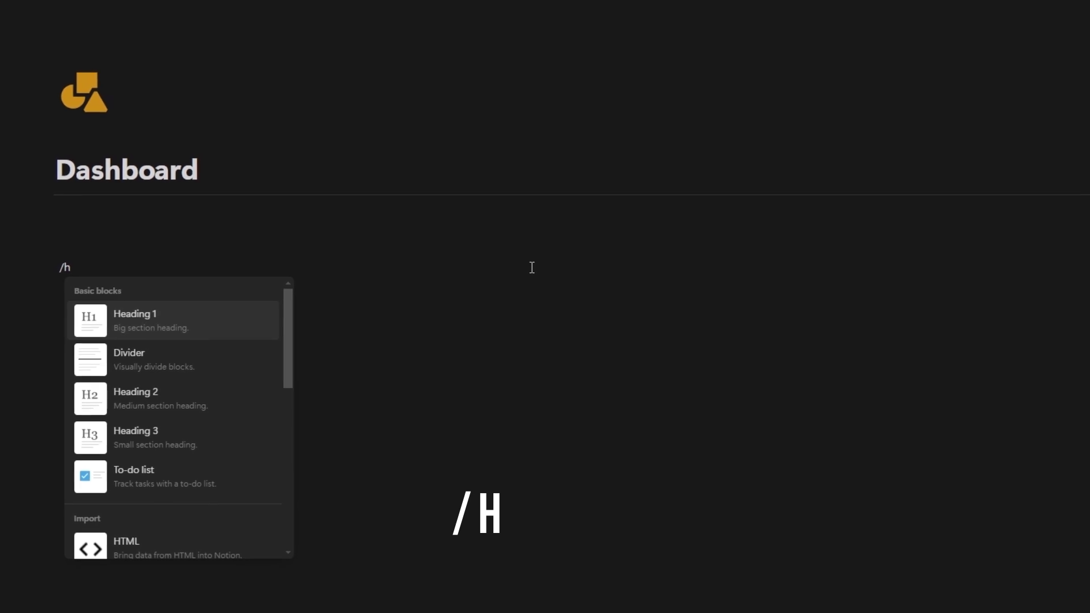
text(2)
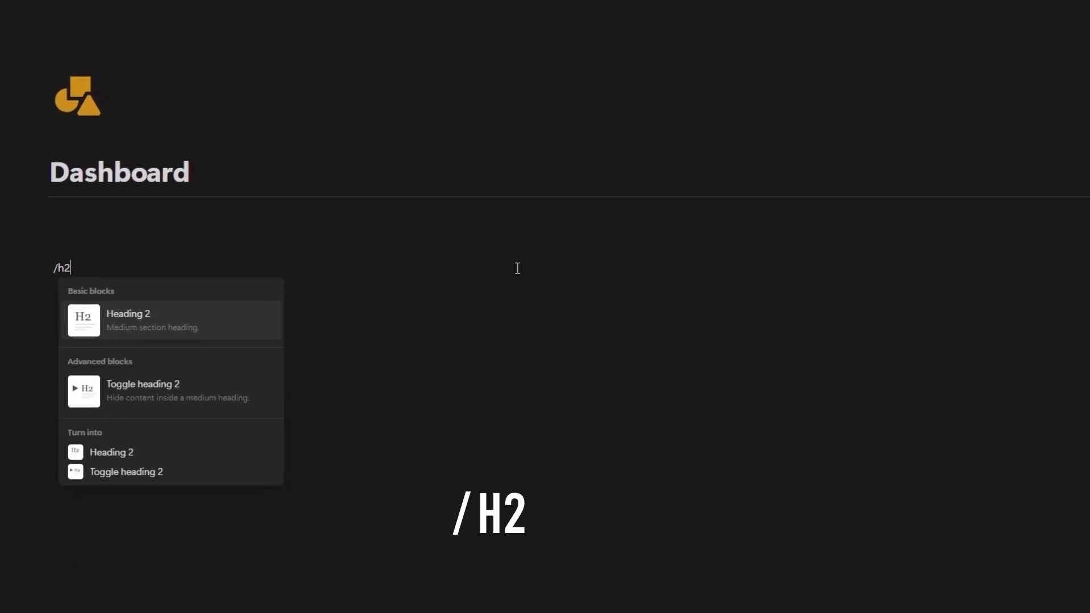
key(Return)
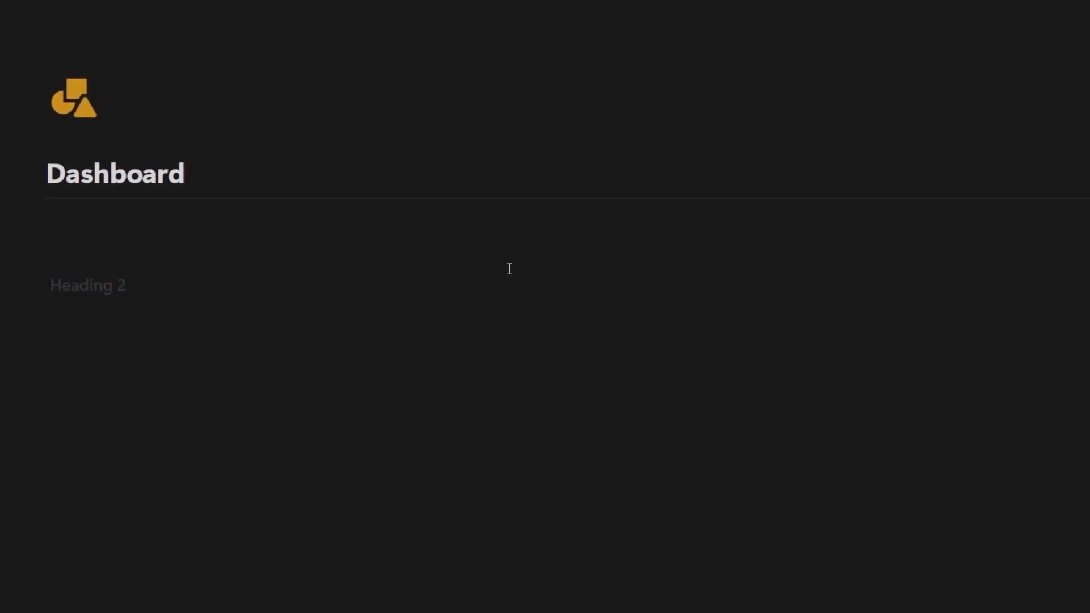
text(Quick Act)
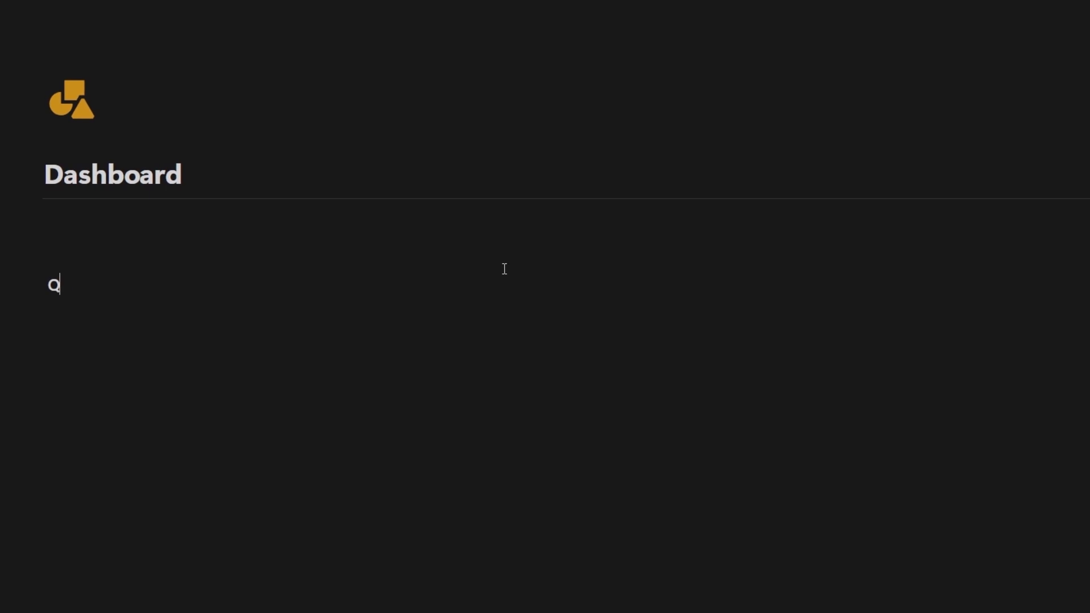
text(ions)
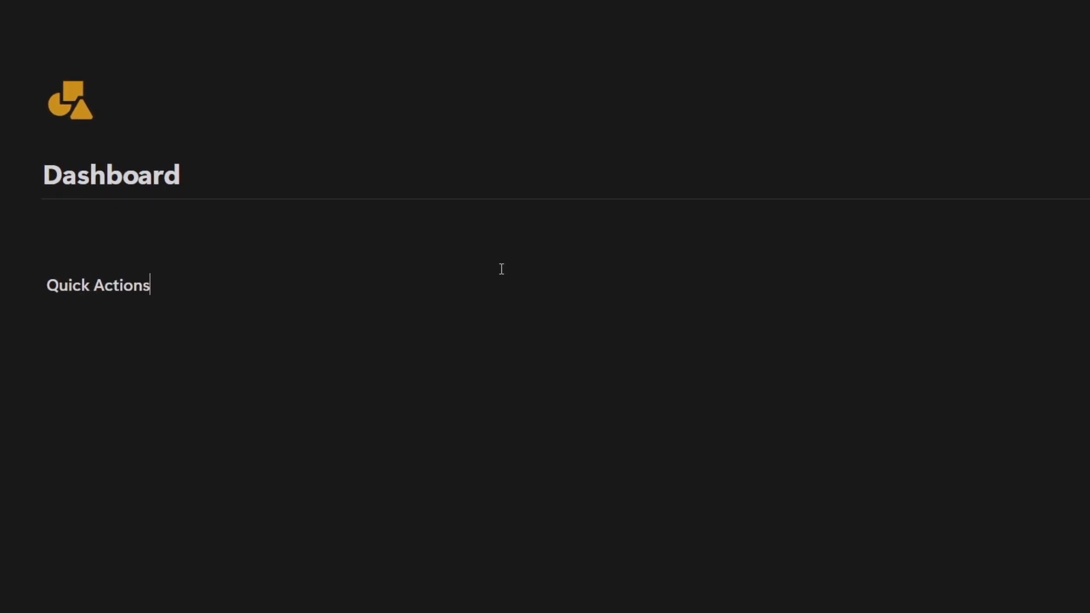
Step: Add a divider beneath the Quick Actions heading and narrow the first column to roughly a fifth of the page width
key(Return)
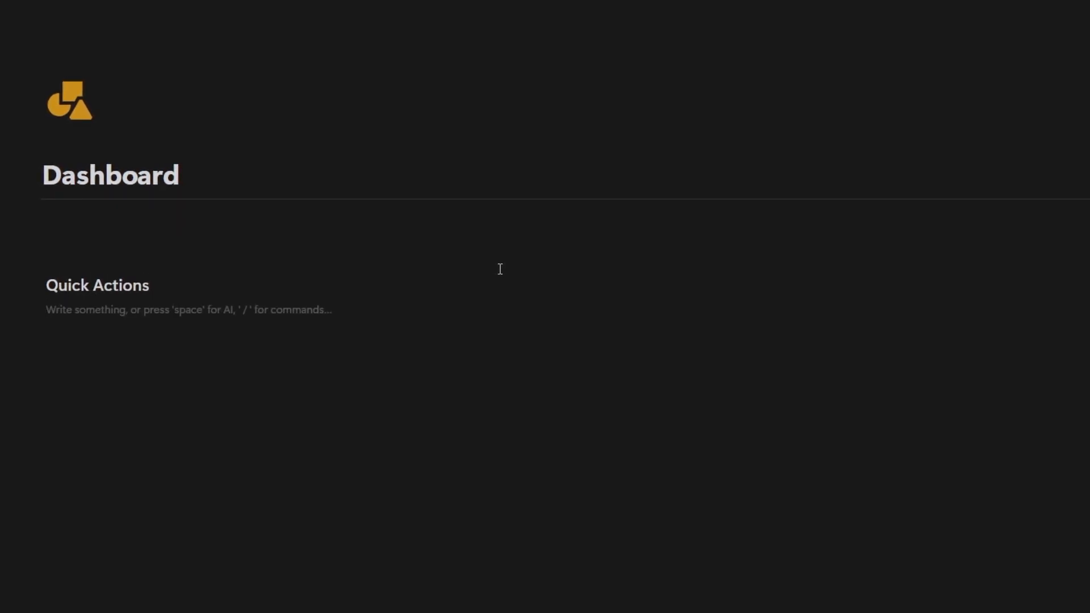
text(---)
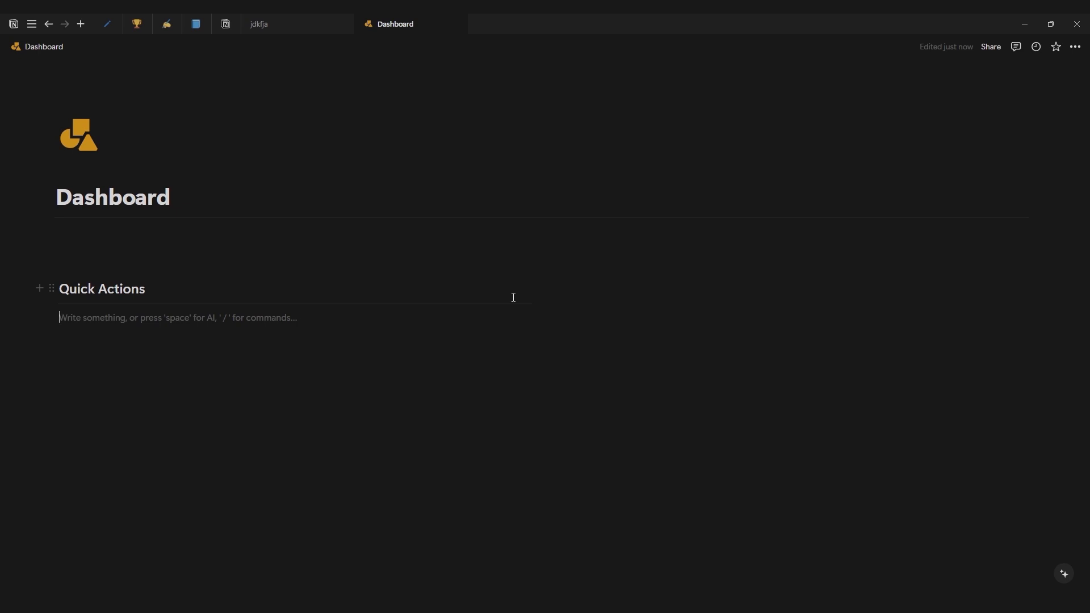
drag(538, 295, 265, 306)
Step: Add a Heading 2 reading "Views" with a divider beneath it in the second column, and widen the first column slightly
click(317, 283)
text(/)
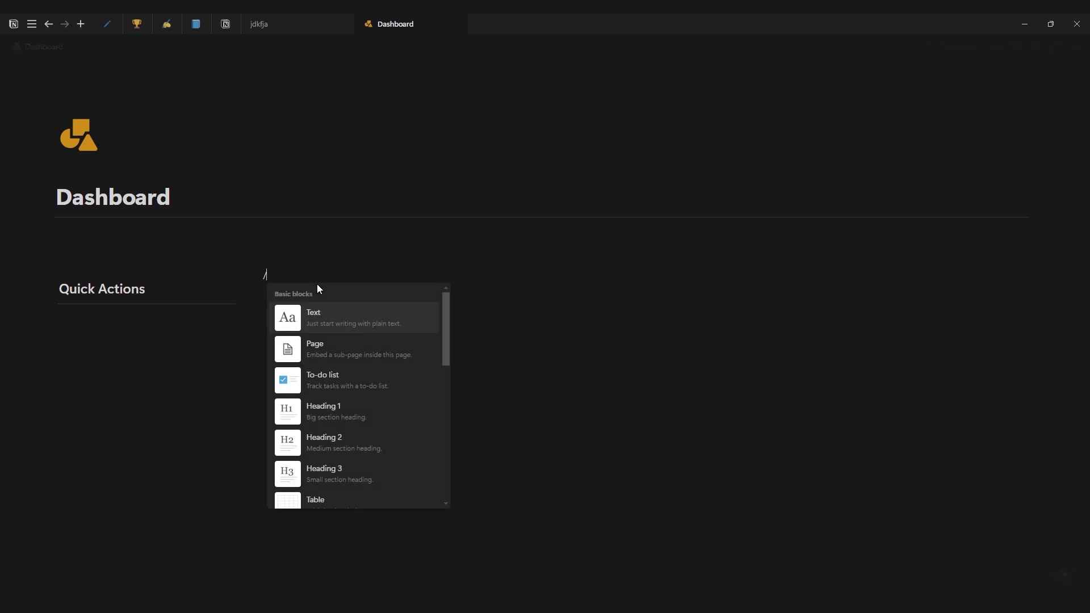
text(h2)
key(Return)
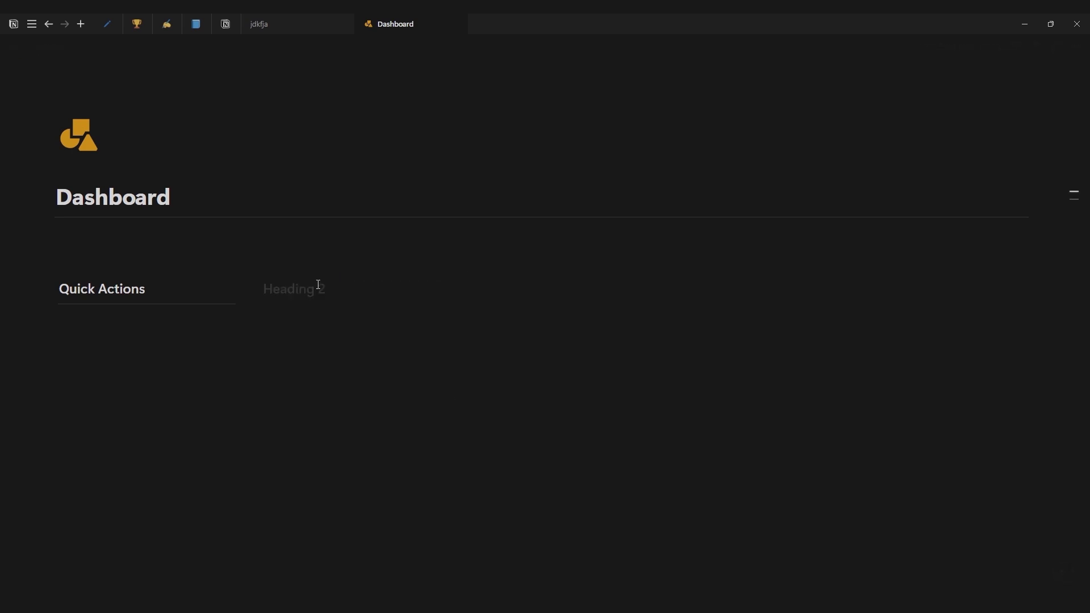
text(Views)
key(Return)
text(---)
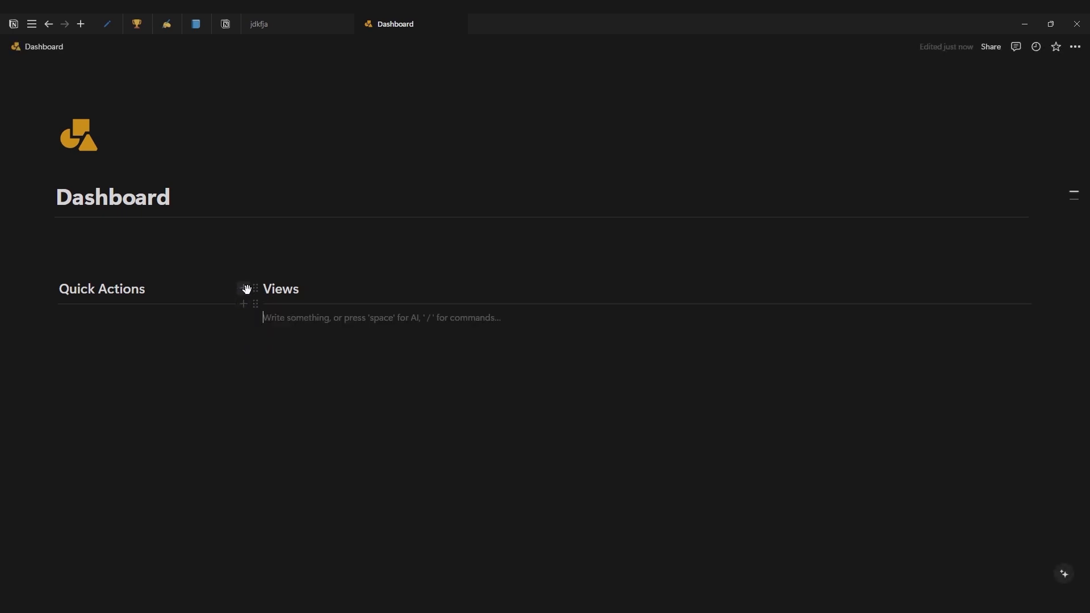
drag(248, 301, 295, 293)
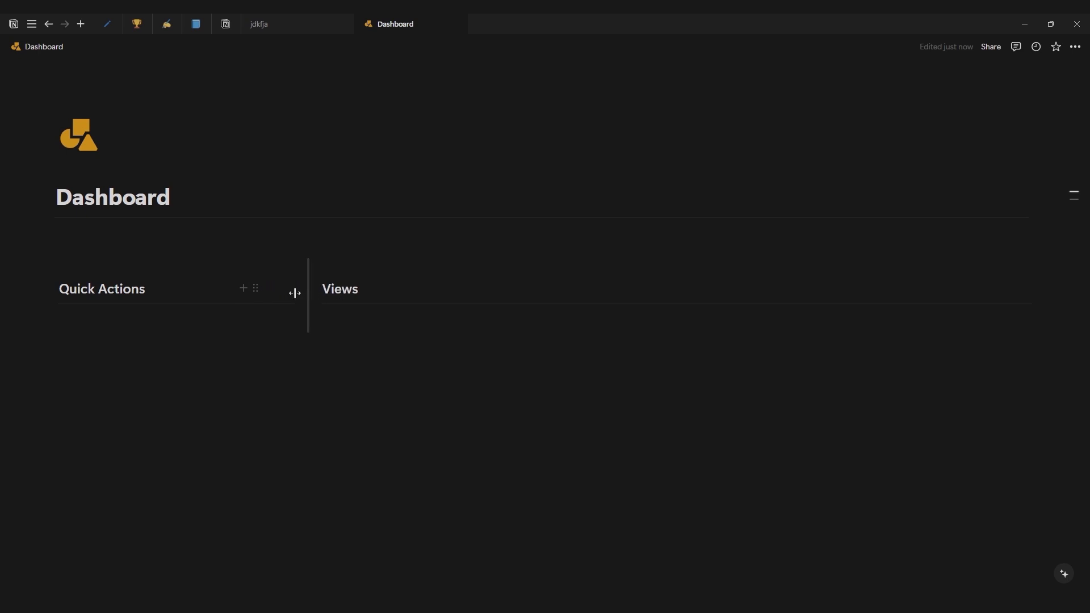
Step: Add a second divider lower in the Quick Actions column and a Heading 2 reading "Navigation" directly above it, leaving blank lines before the heading
click(237, 323)
key(Return)
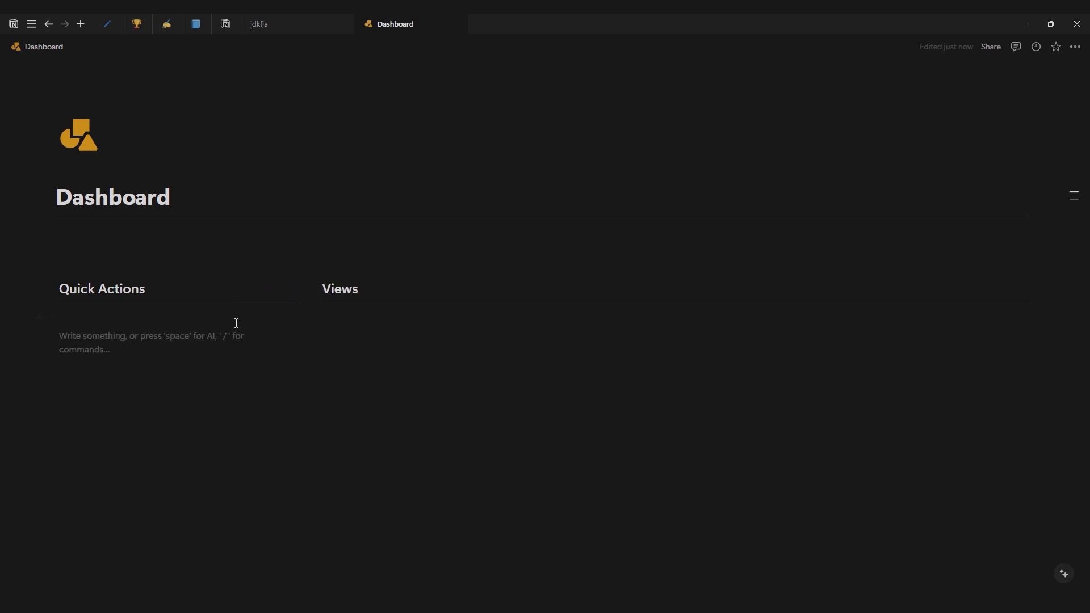
text(---)
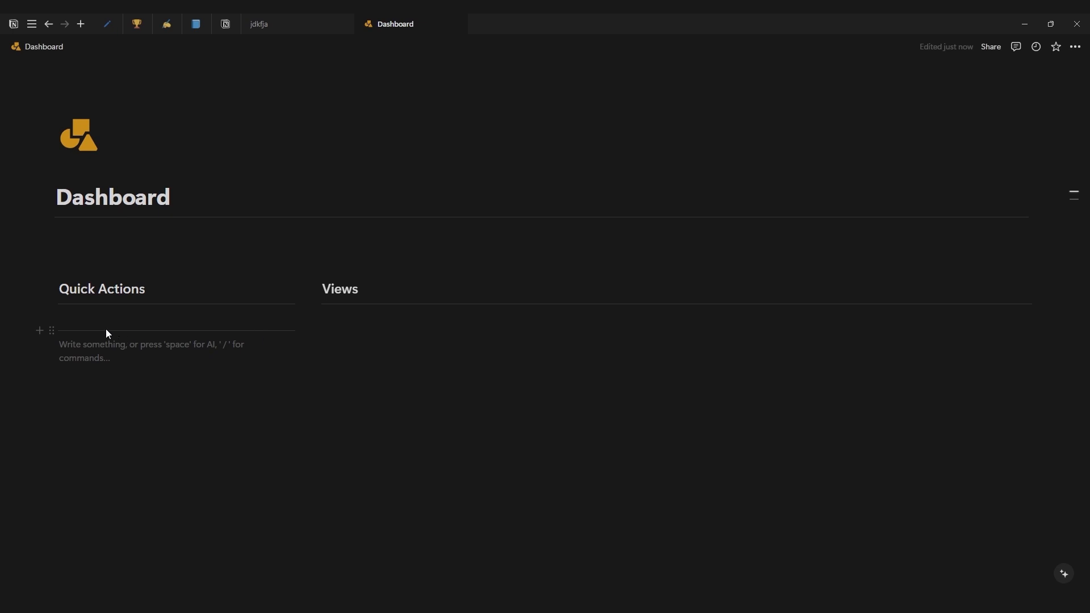
click(65, 316)
key(Return)
key(Return)
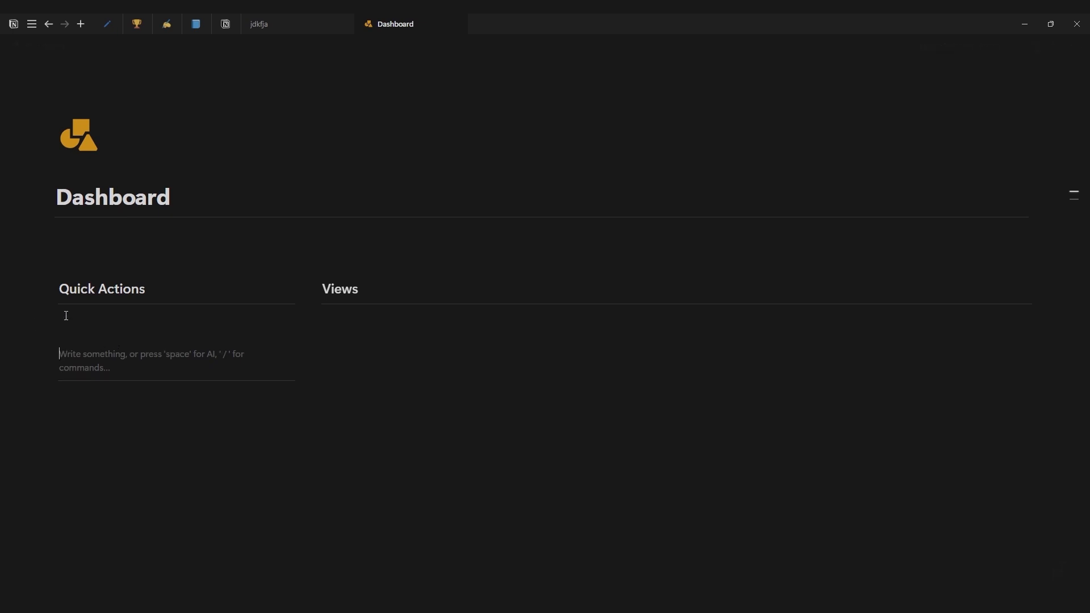
text(/h)
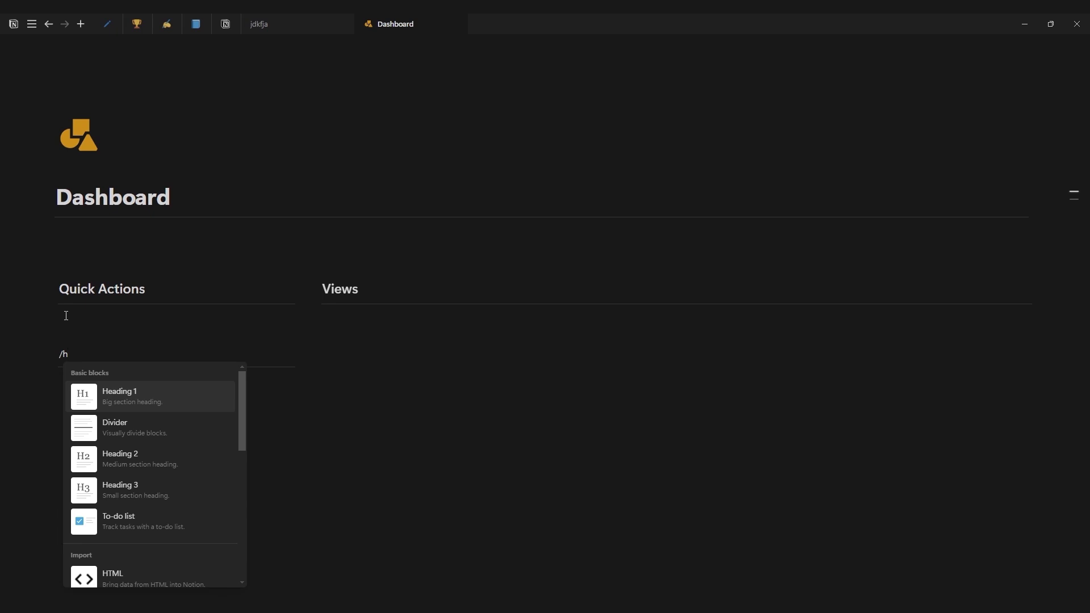
text(2)
key(Return)
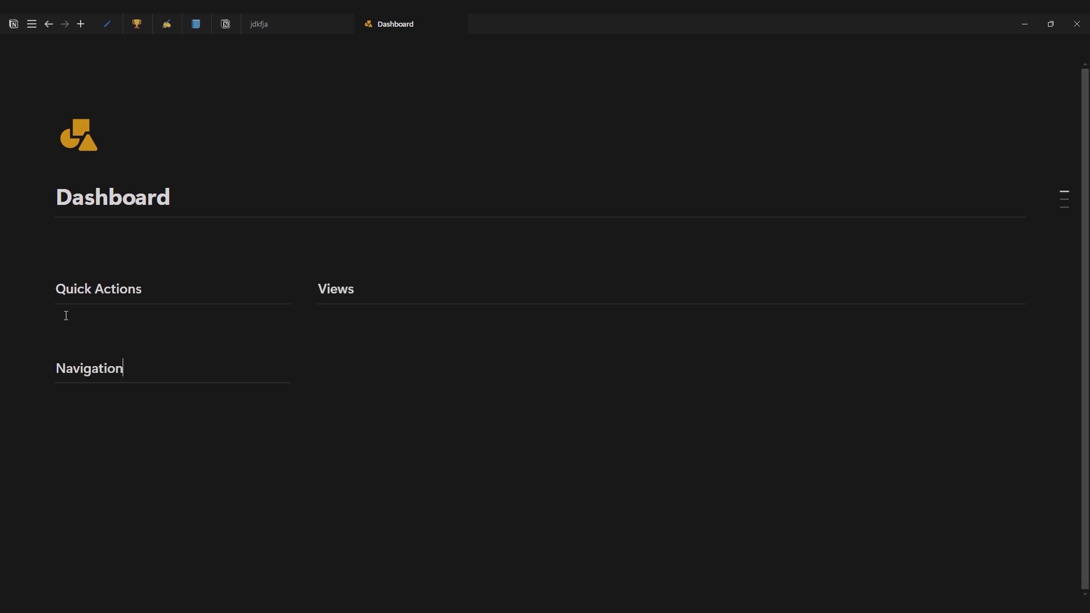
Step: Insert an empty callout block beneath the divider under the Navigation heading
click(92, 400)
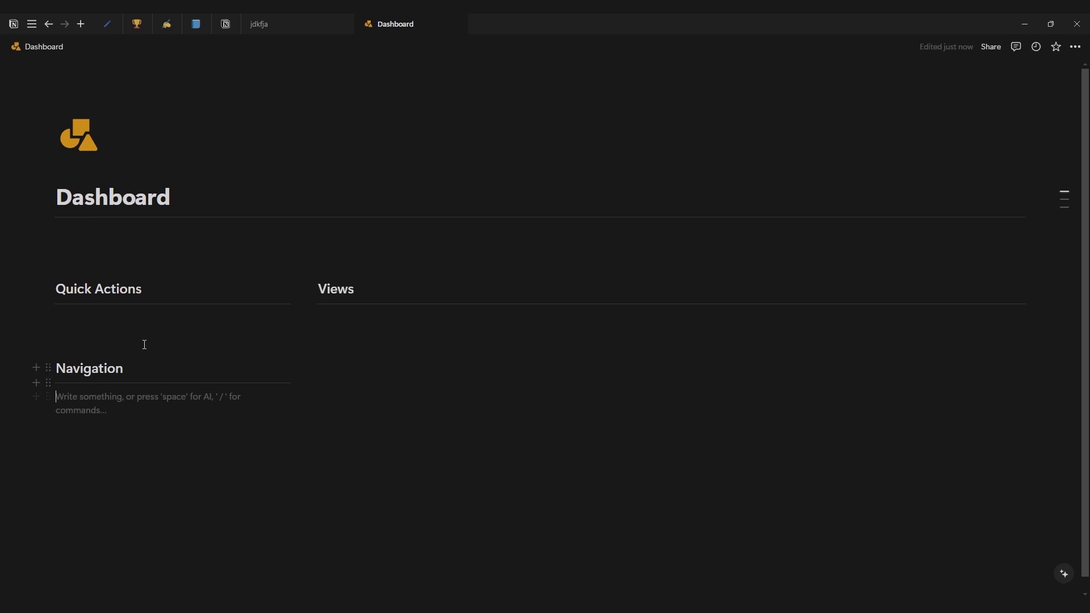
click(193, 352)
text(/)
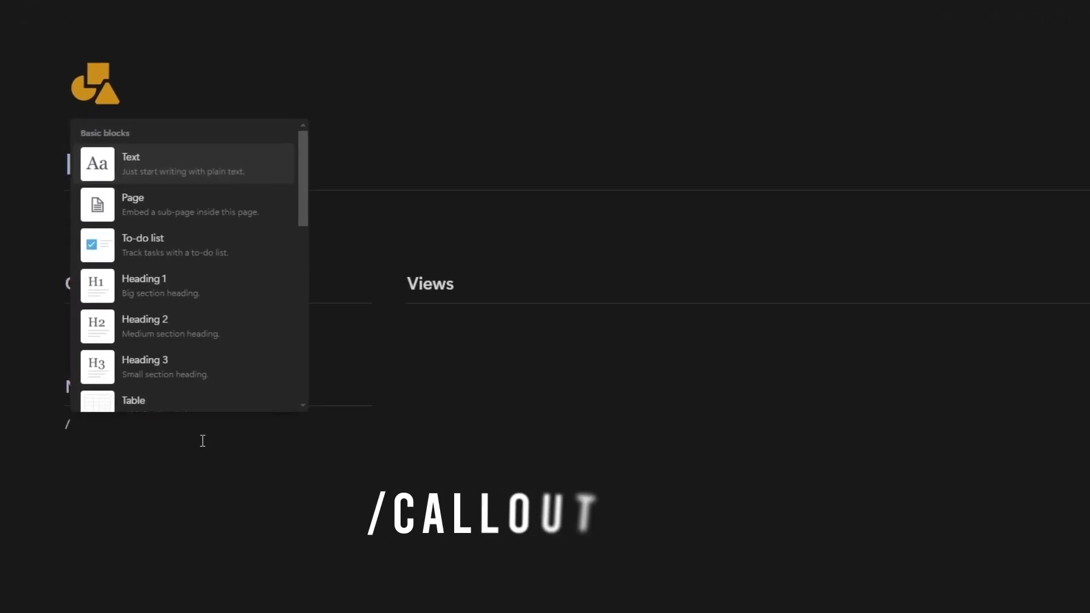
text(cao)
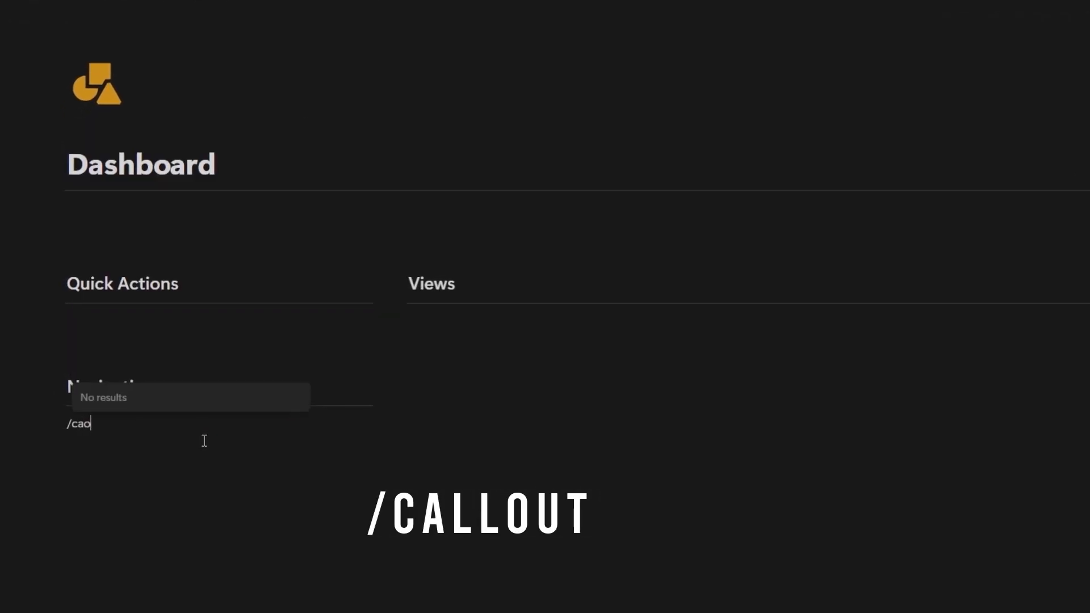
key(BackSpace)
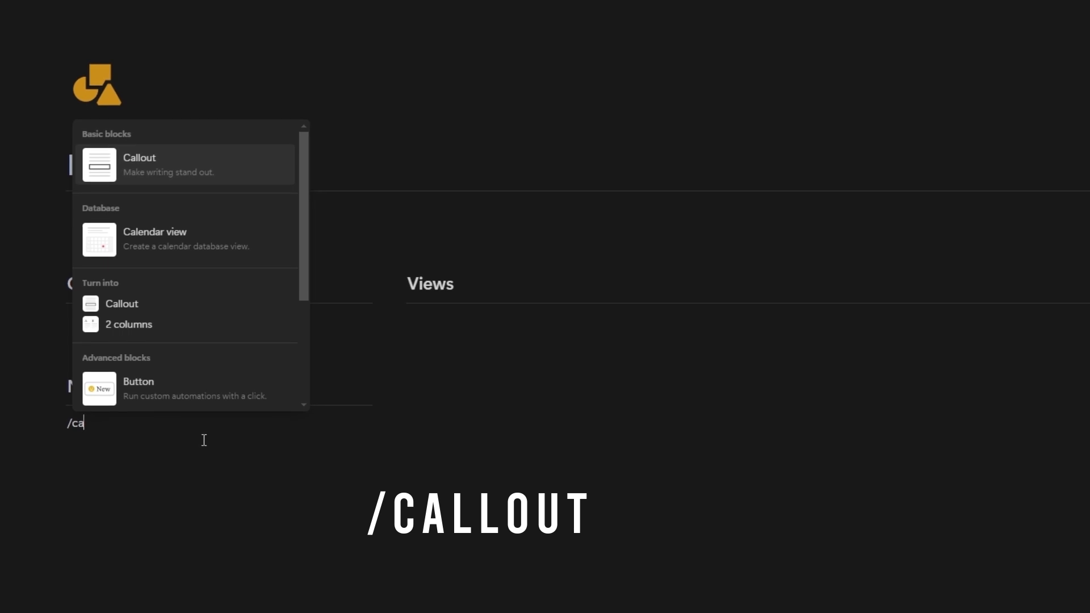
key(Return)
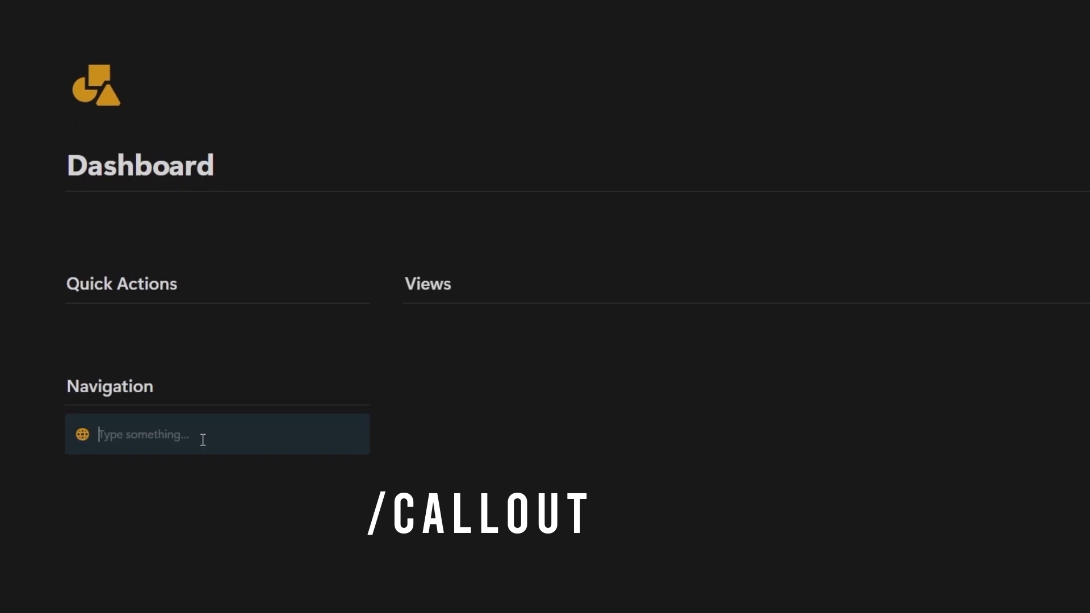
Step: Examine the text and background color options available for the Navigation callout
click(131, 468)
click(135, 429)
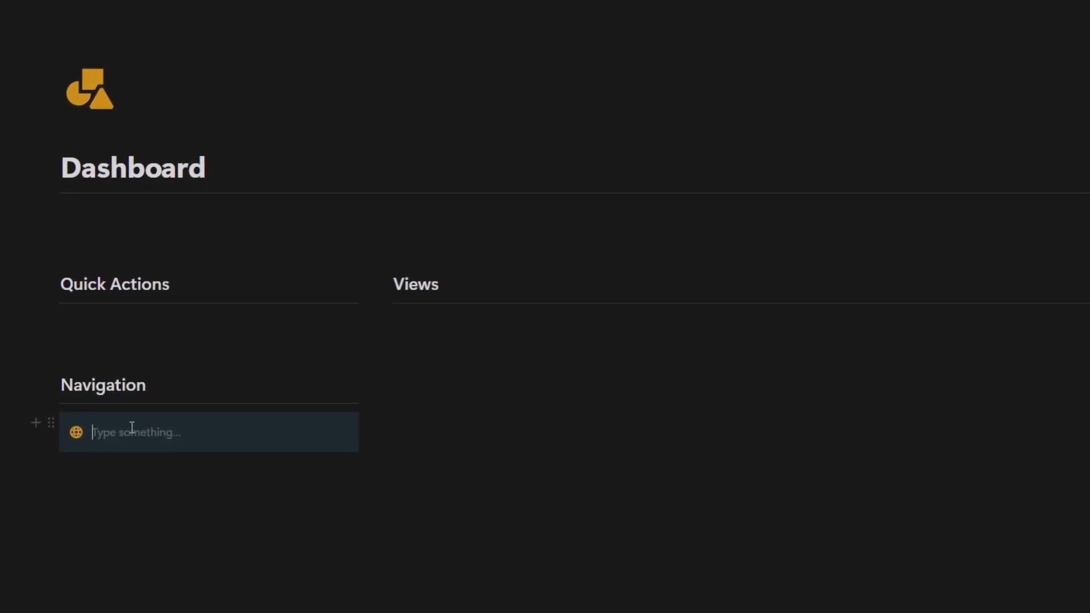
click(51, 421)
mouse_move(118, 493)
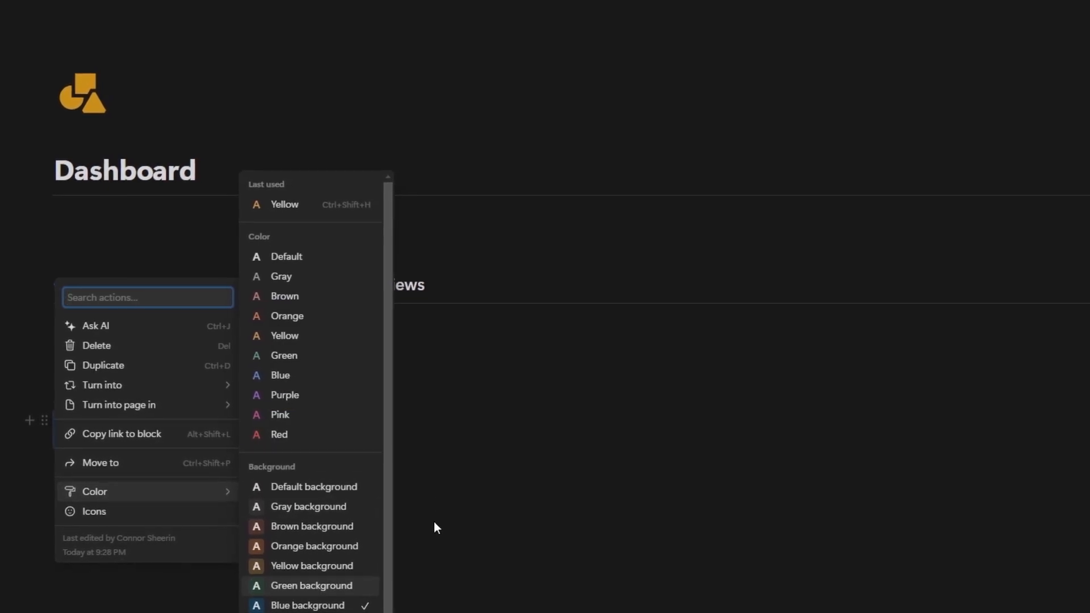
click(428, 489)
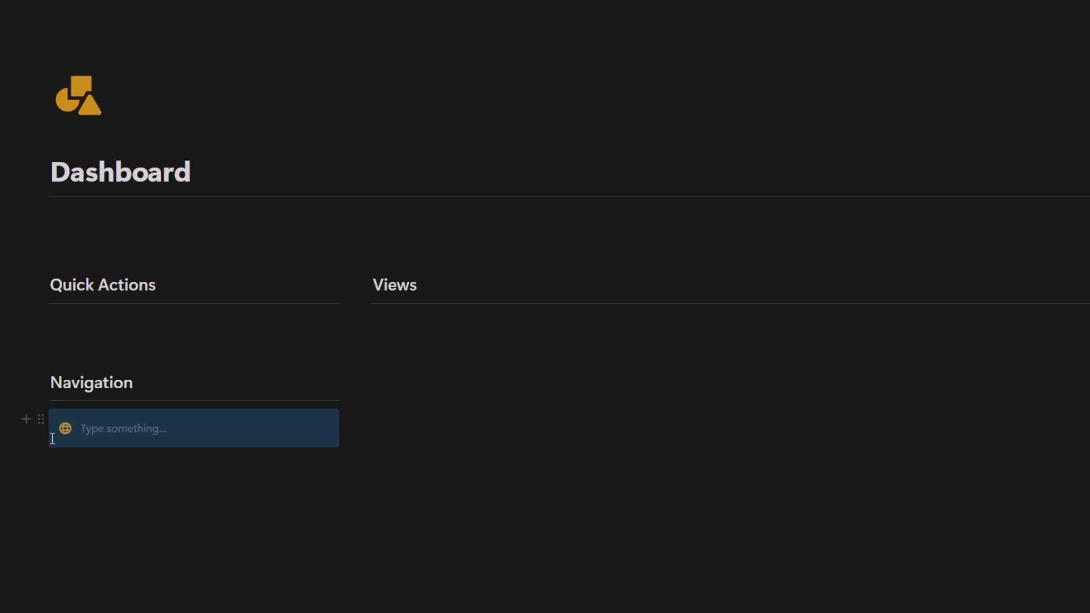
click(83, 429)
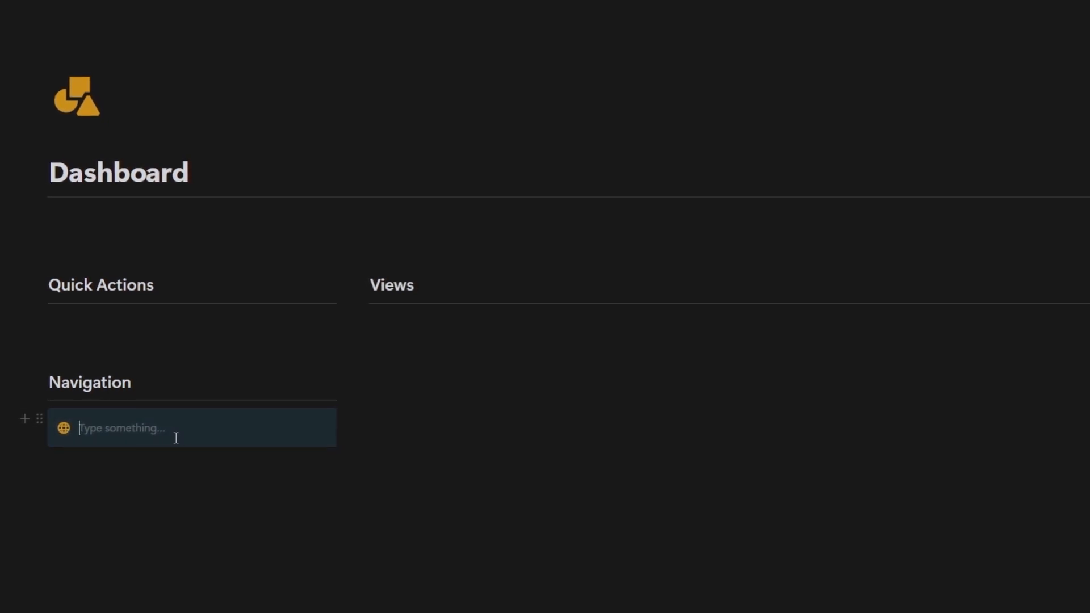
key(Escape)
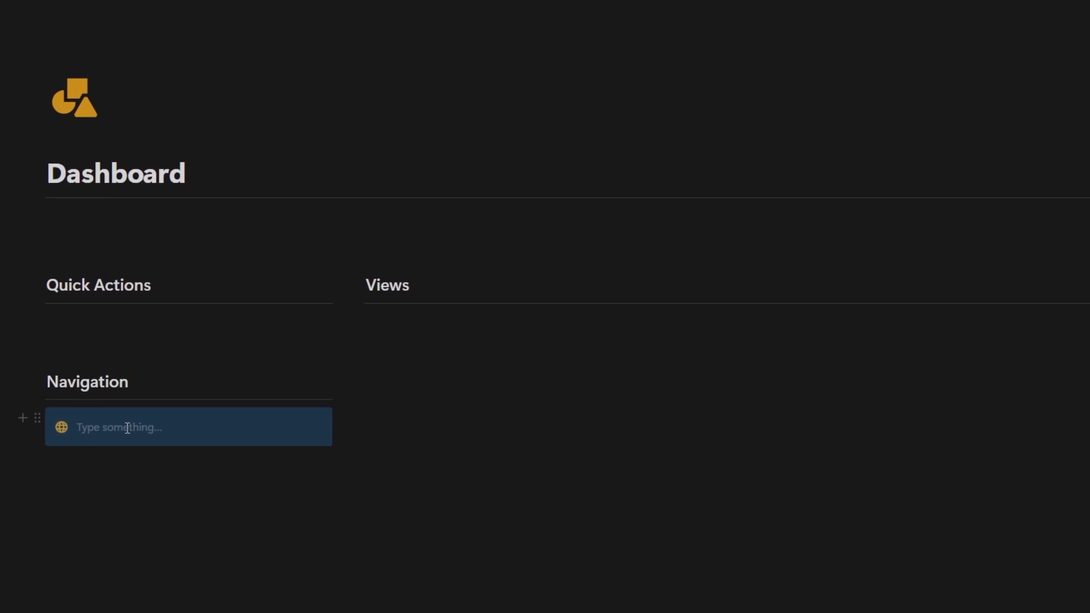
Step: Insert a link to the existing page "Notioneer - Business Hub" below the callout
click(79, 463)
text(/link)
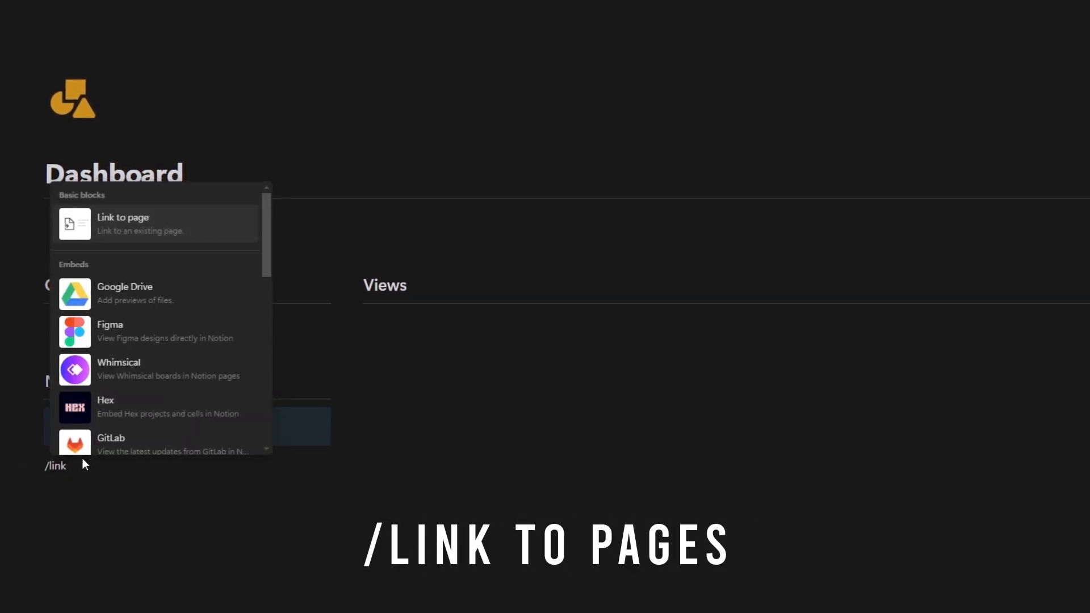
key(Return)
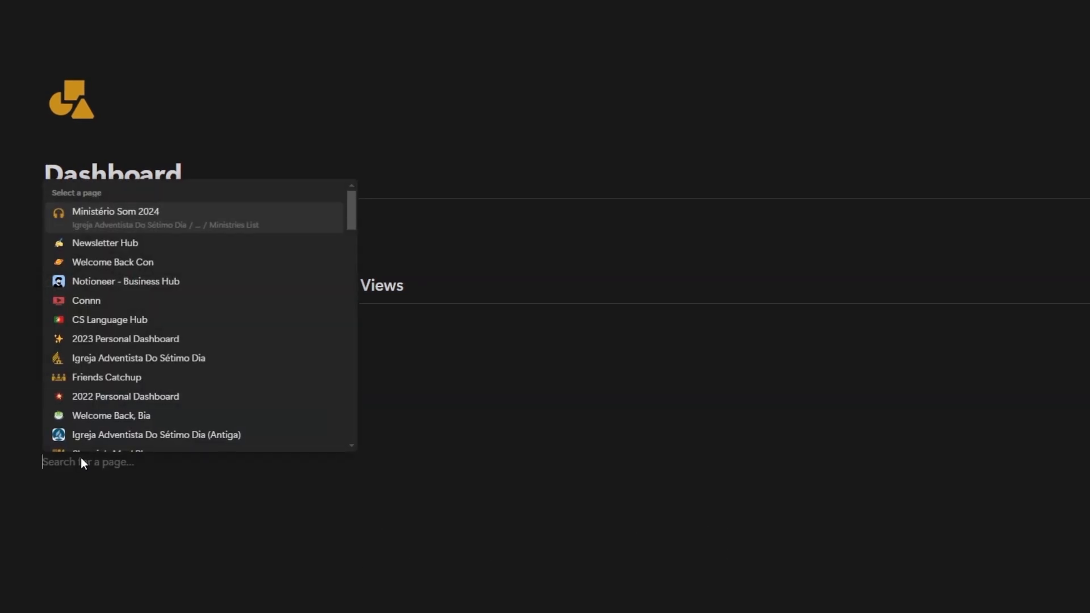
click(131, 283)
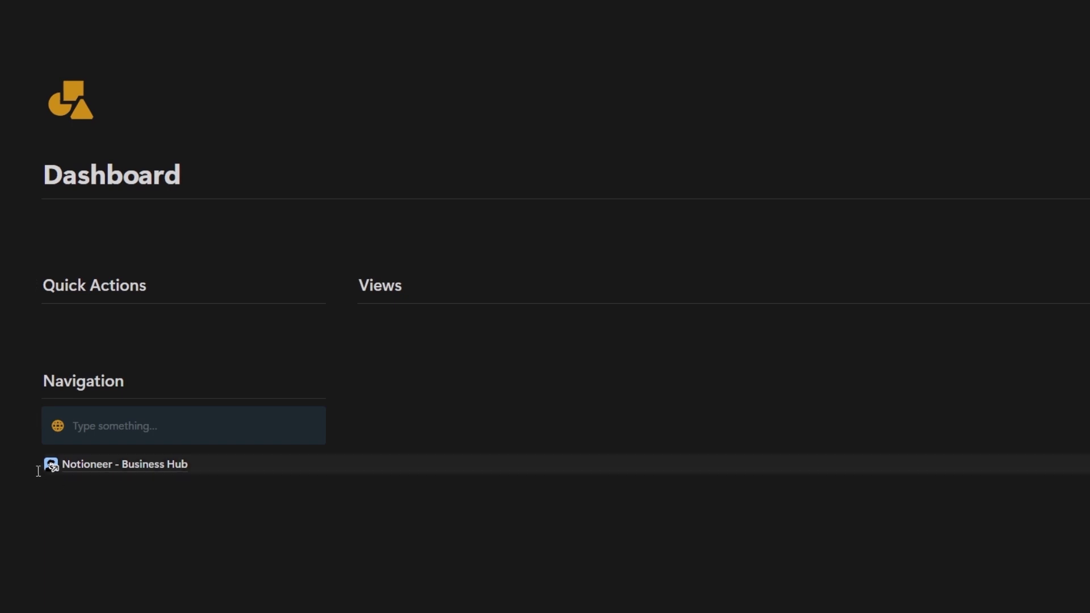
Step: Insert a link to the existing page "2023 Personal Dashboard" below the business hub link
click(91, 487)
text(/lin)
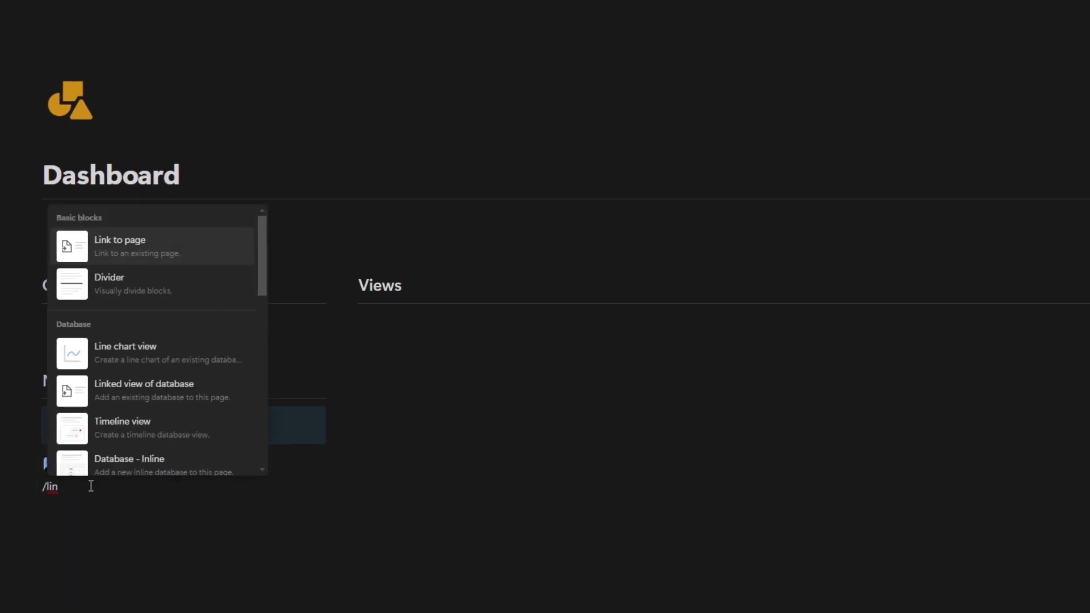
key(Return)
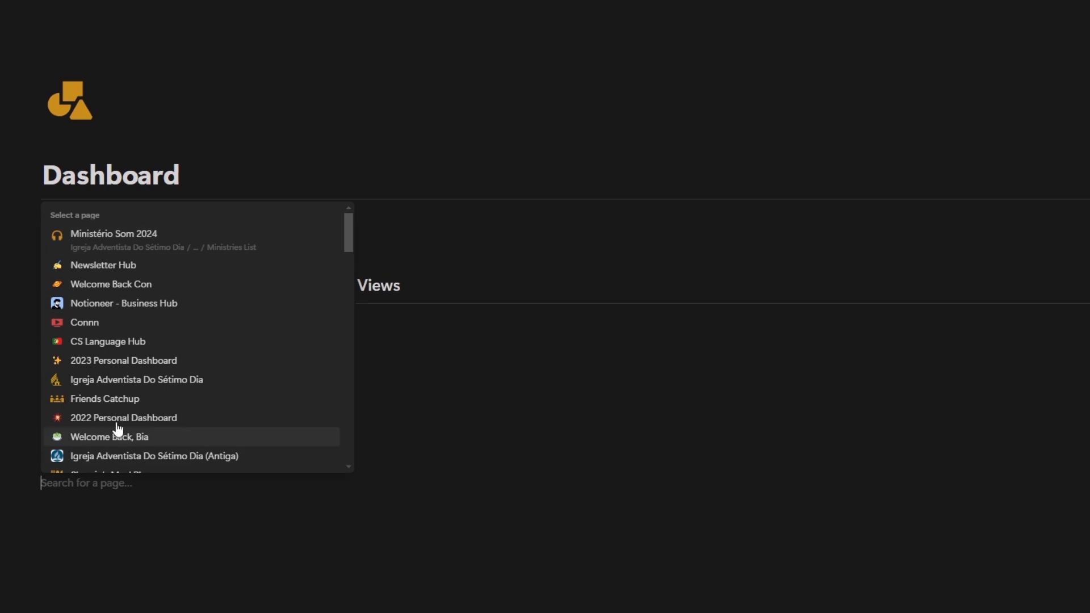
click(114, 368)
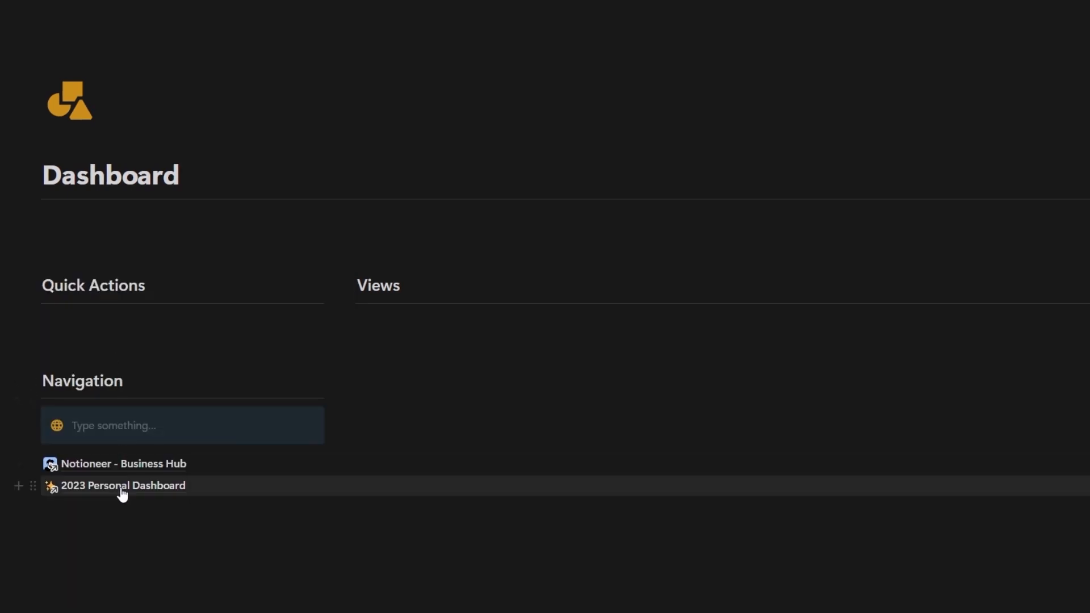
Step: Insert a third page link, to the "Welcome Back" page with the orange planet icon, below the 2023 Personal Dashboard link
click(88, 504)
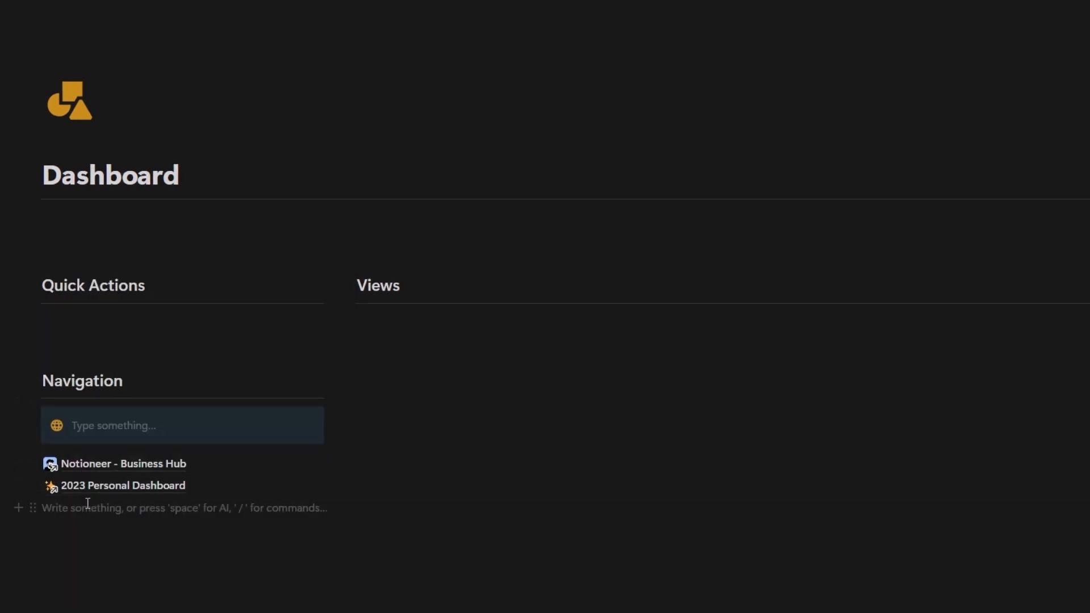
text(/lin)
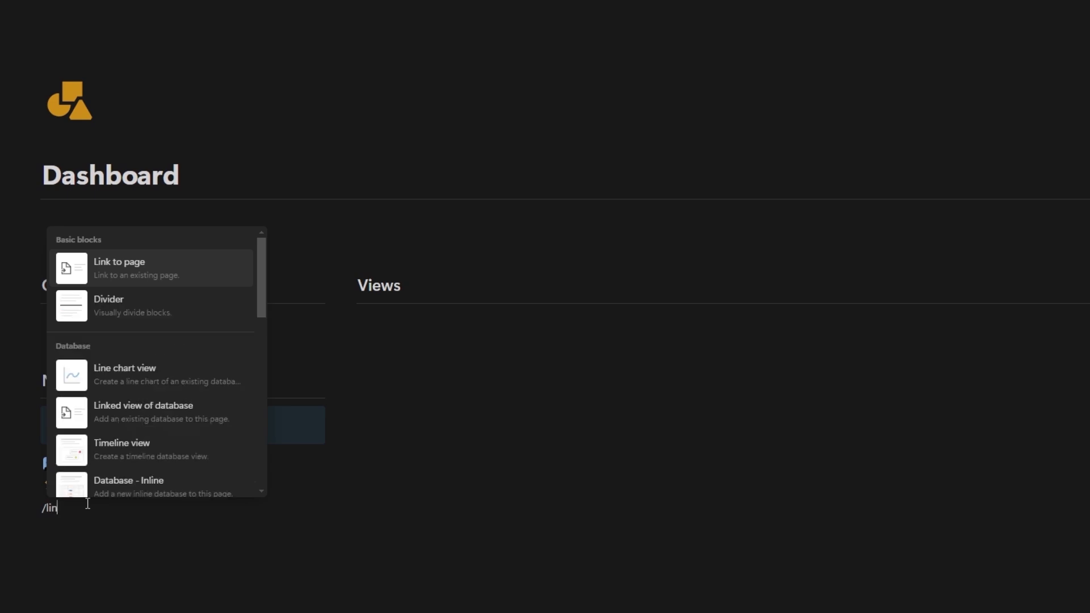
key(Return)
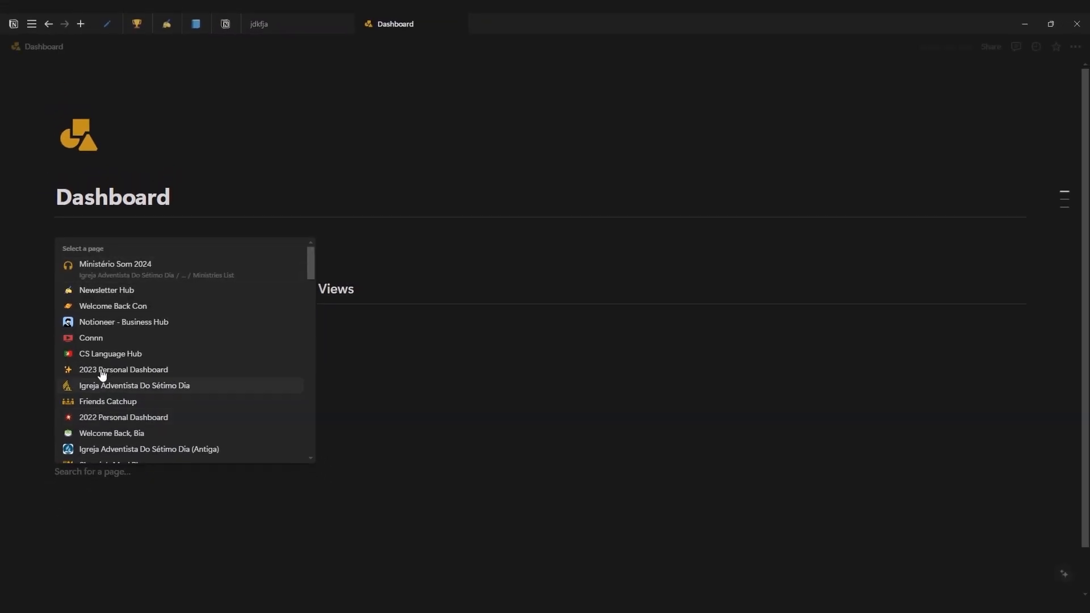
click(144, 312)
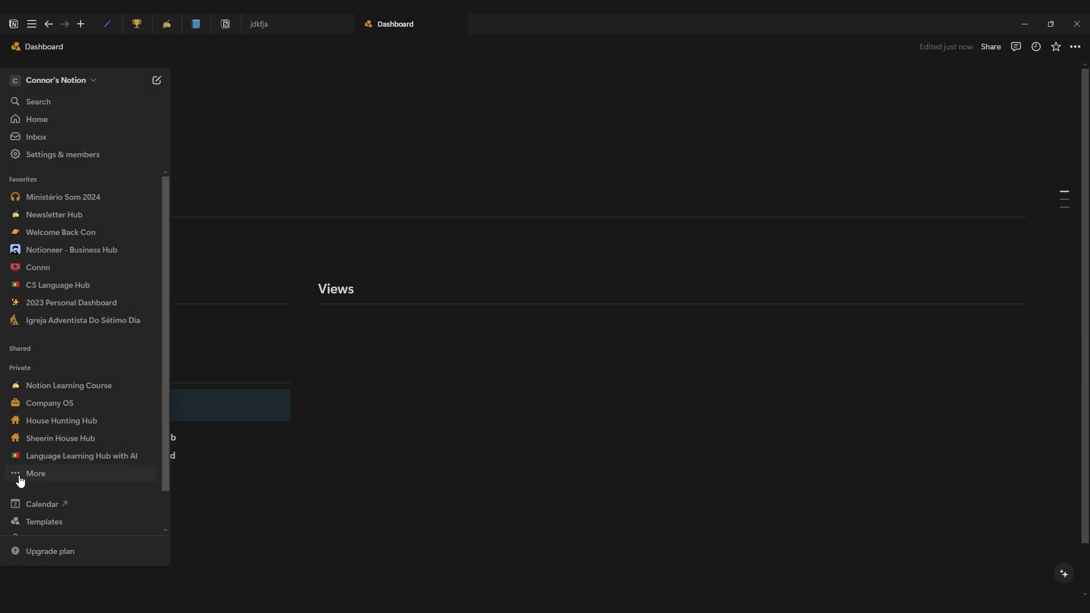
Step: Move the three page links into the Navigation callout and title the callout "Pages"
click(20, 482)
click(257, 462)
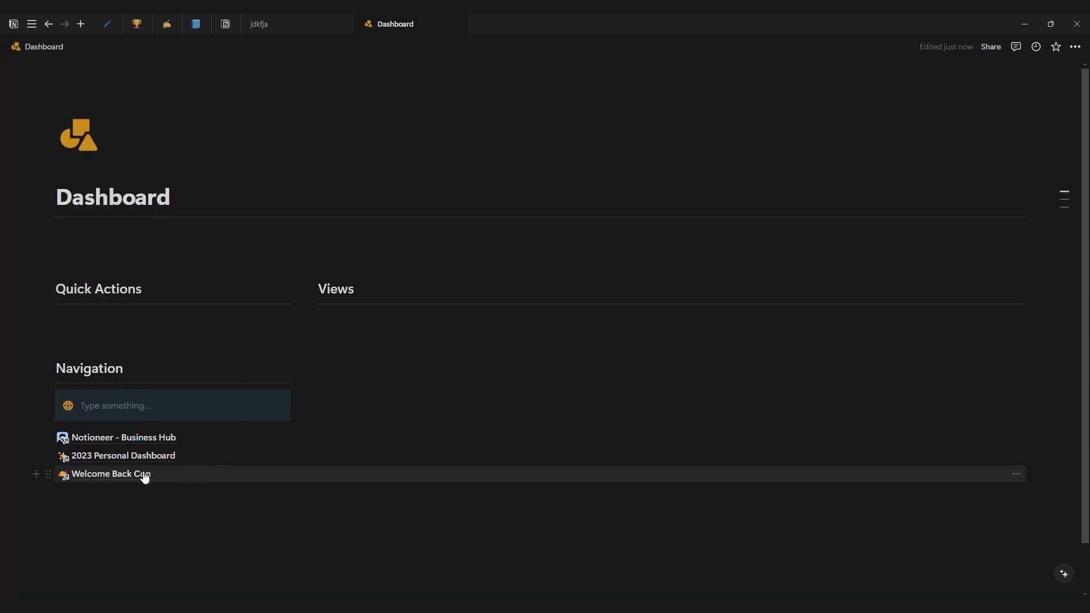
drag(29, 471, 80, 414)
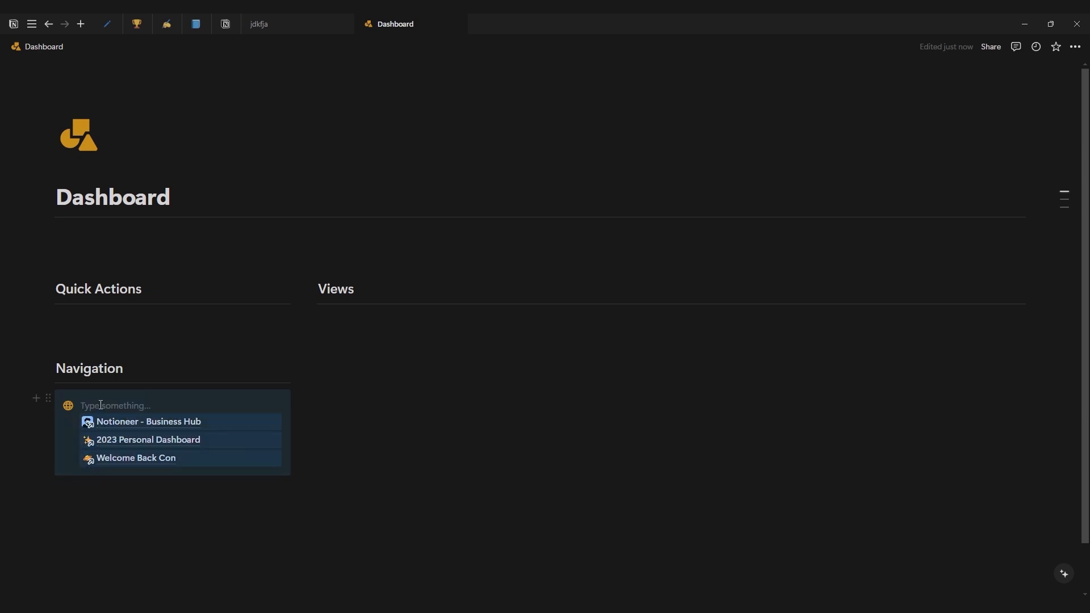
text(Page)
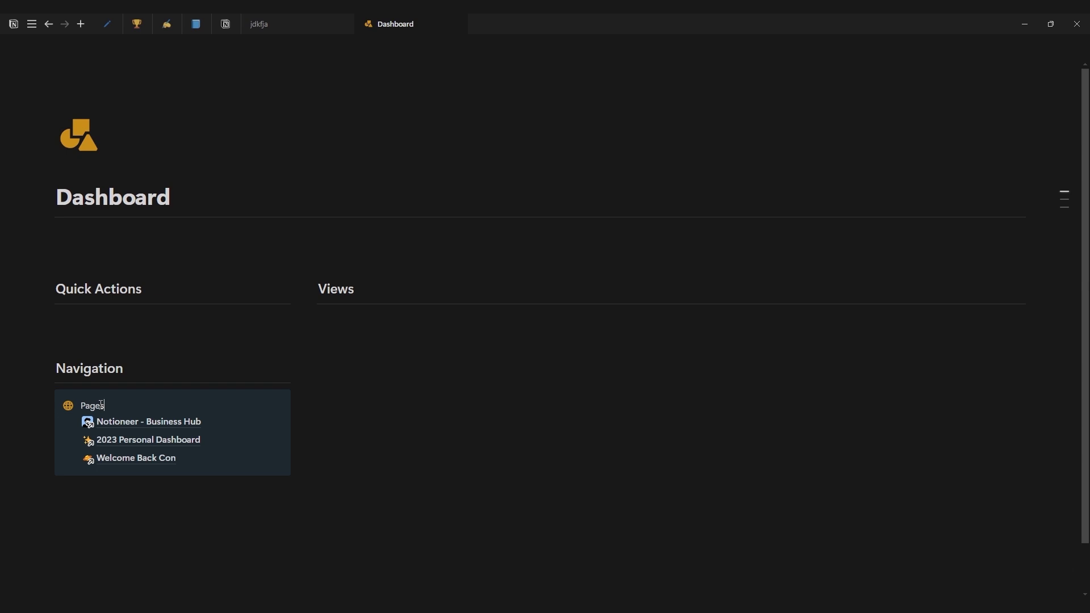
text(s)
click(151, 506)
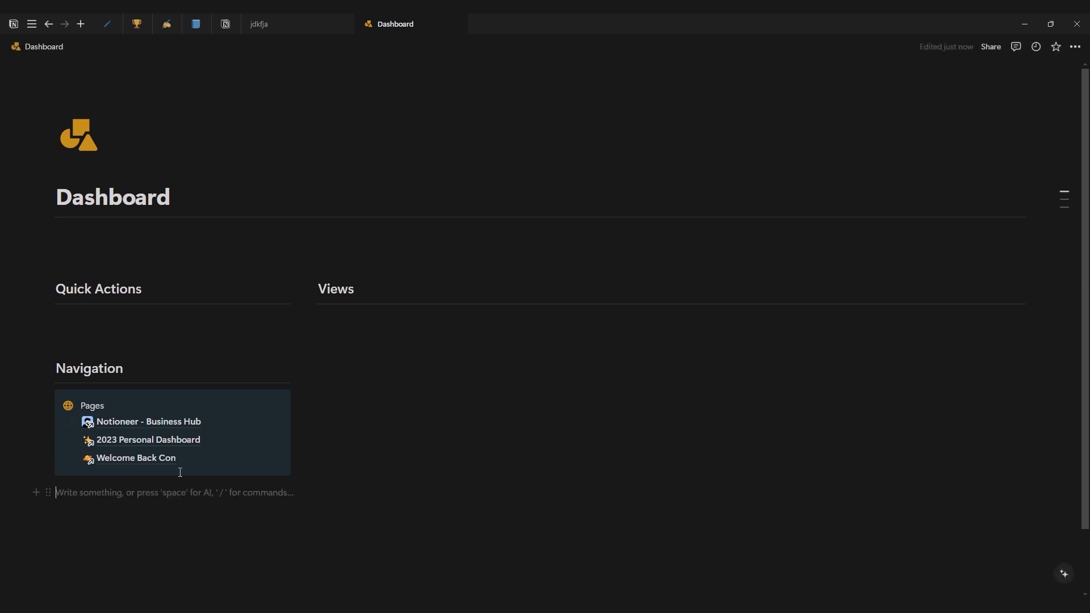
Step: Create a sub-page named "Example Page" below the Pages callout in the Navigation section
mouse_move(163, 429)
text(/page)
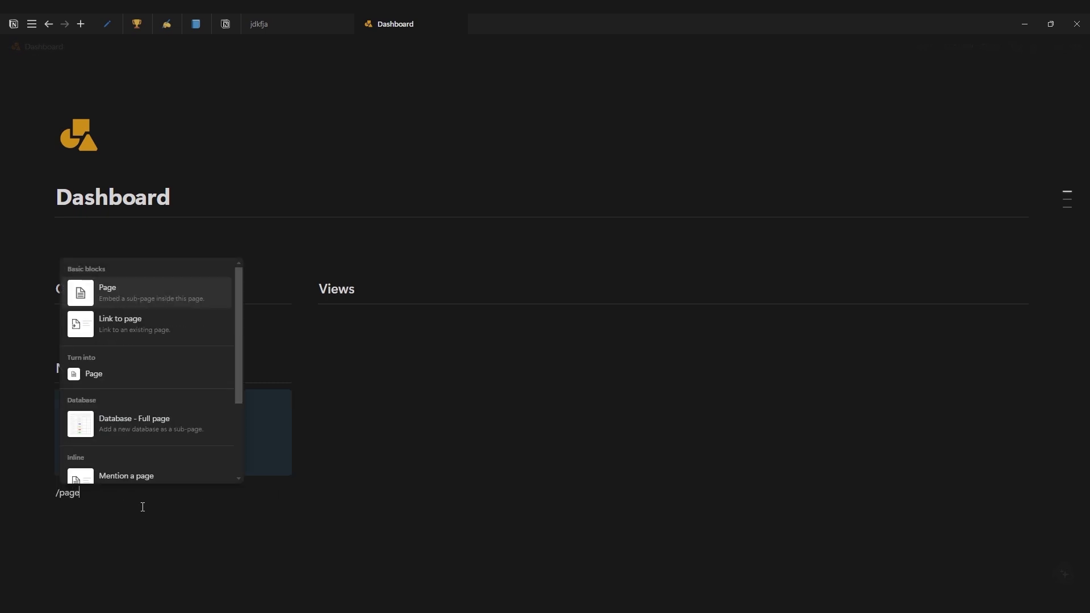
key(Return)
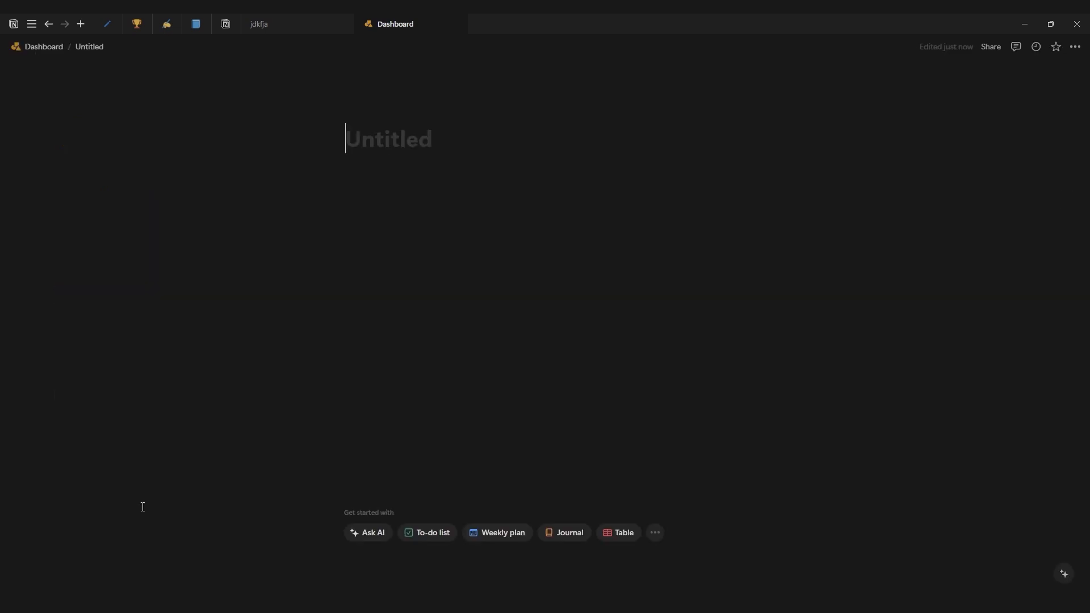
text(Example)
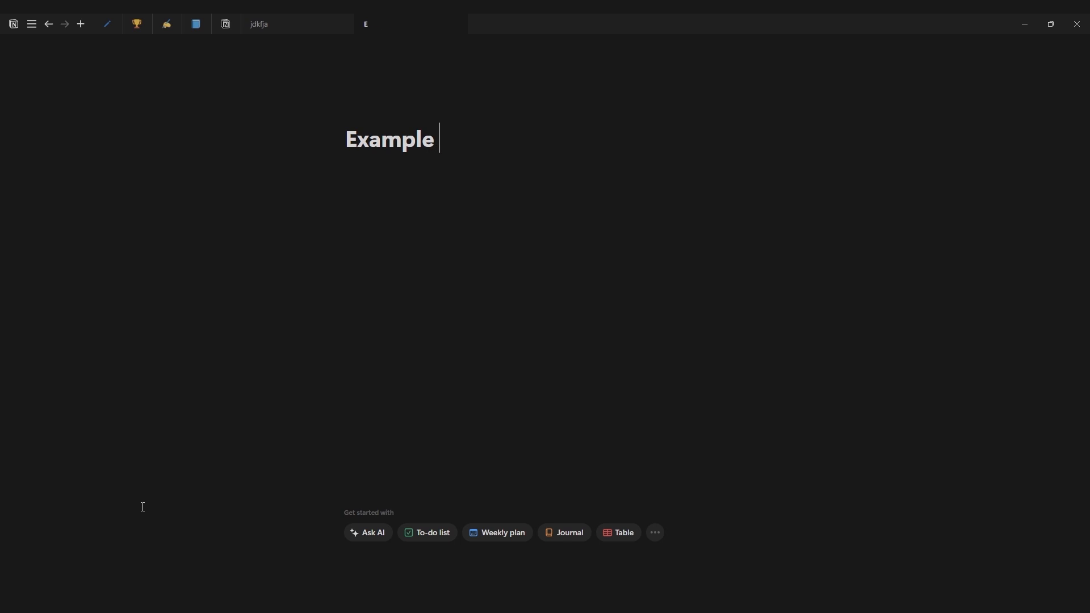
text( Page)
key(Return)
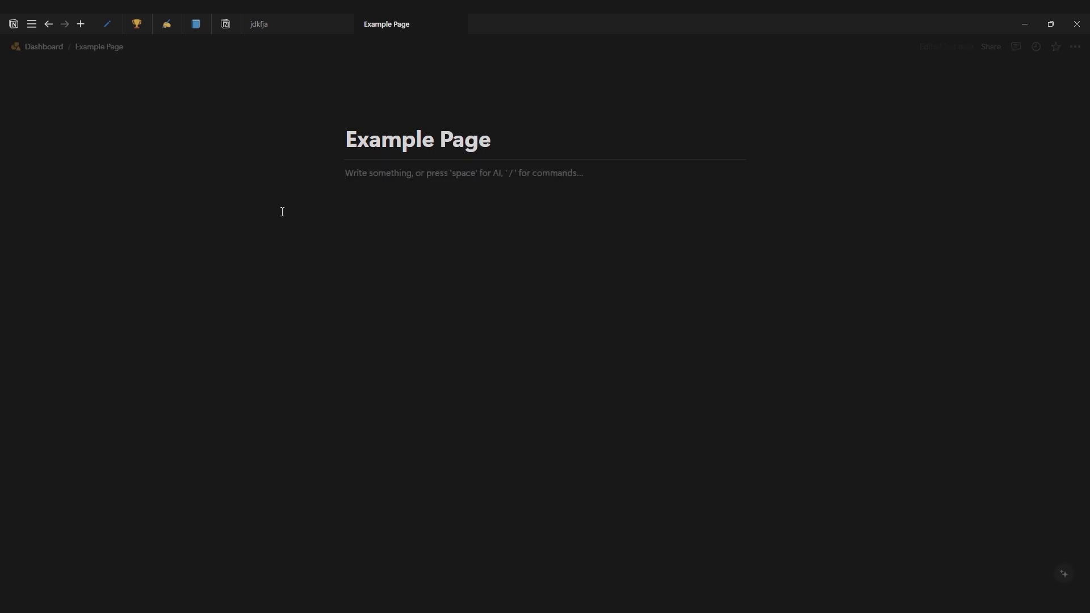
Step: Add a breadcrumb block to Example Page and move it up to directly beneath the page title
key(Return)
text(/)
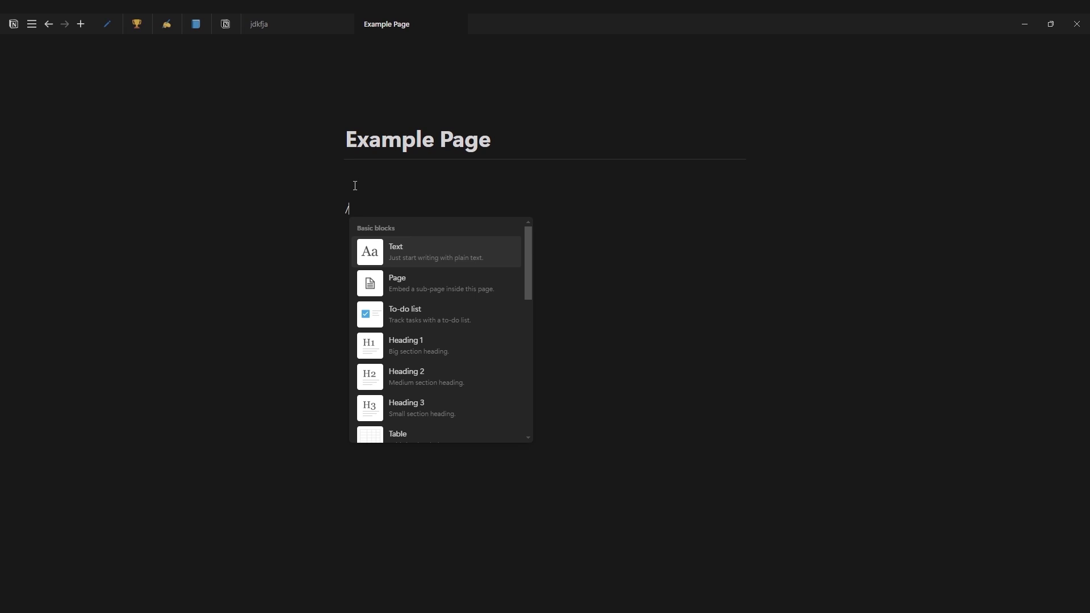
text(bread)
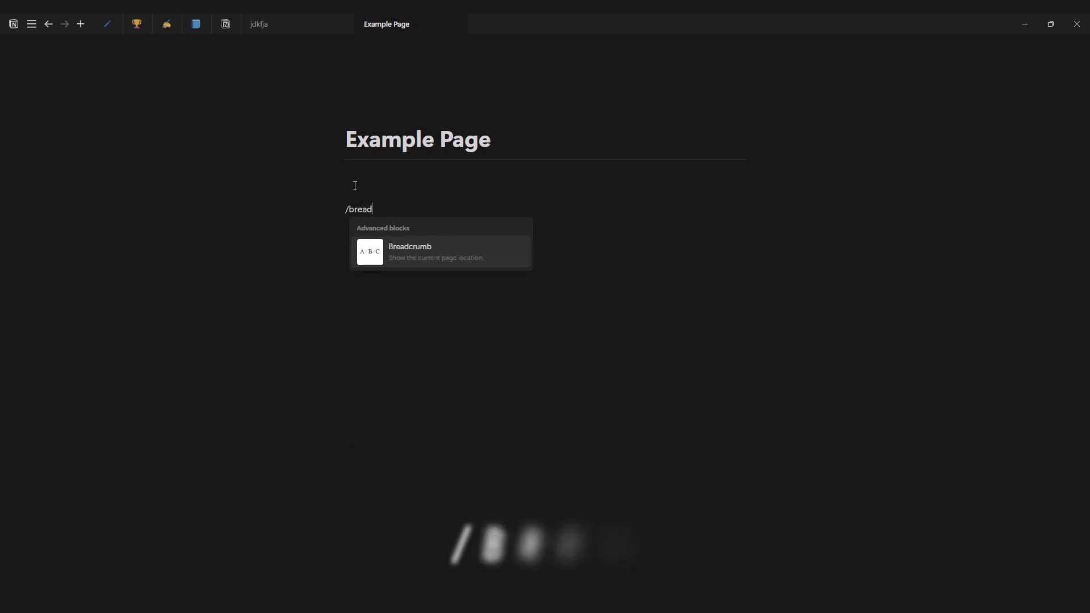
key(Return)
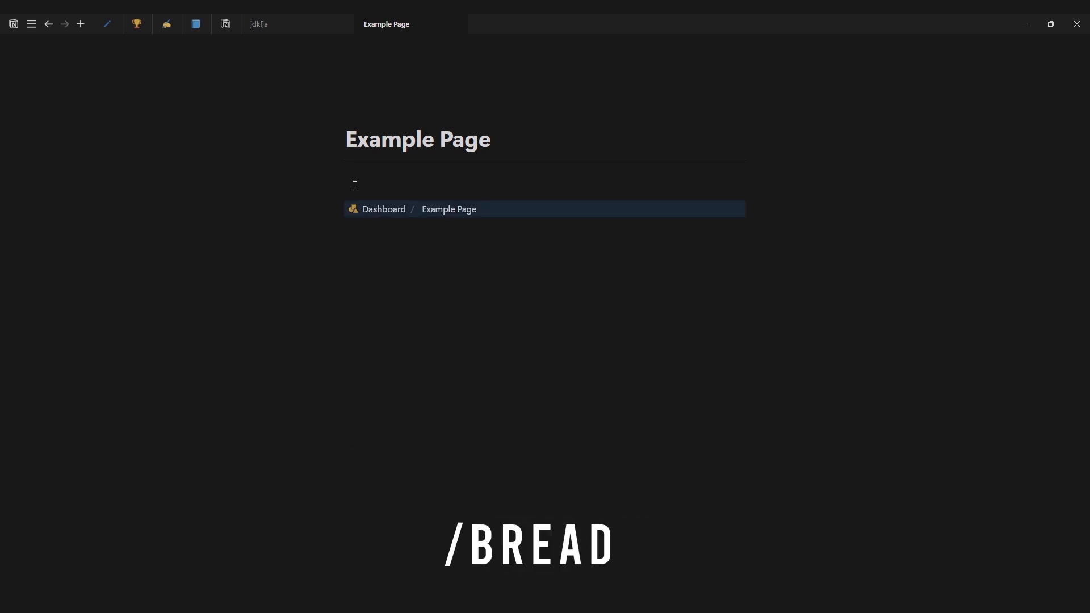
click(467, 239)
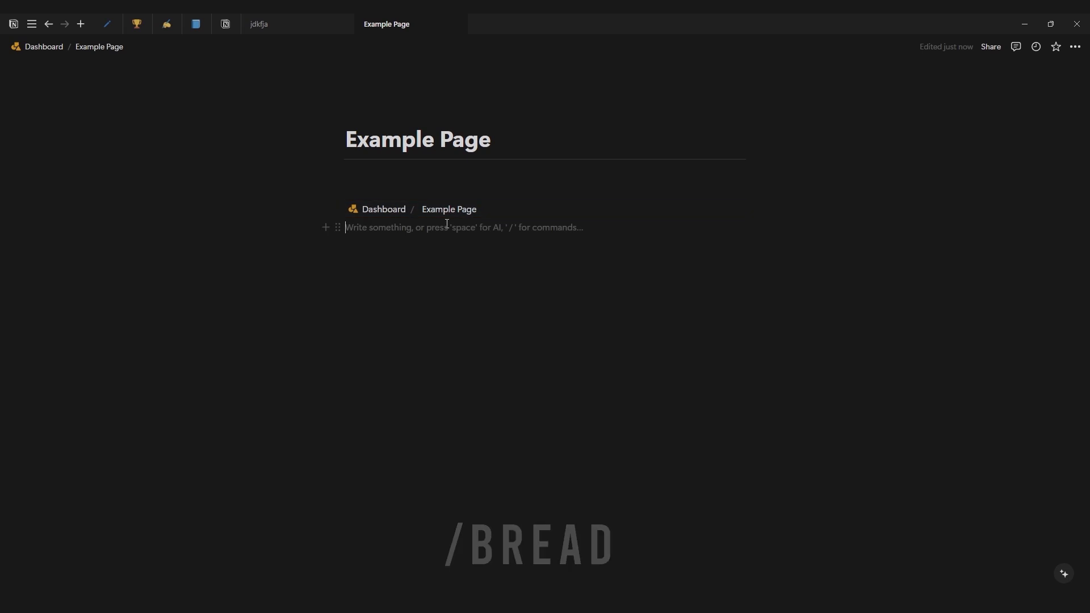
drag(333, 207, 335, 180)
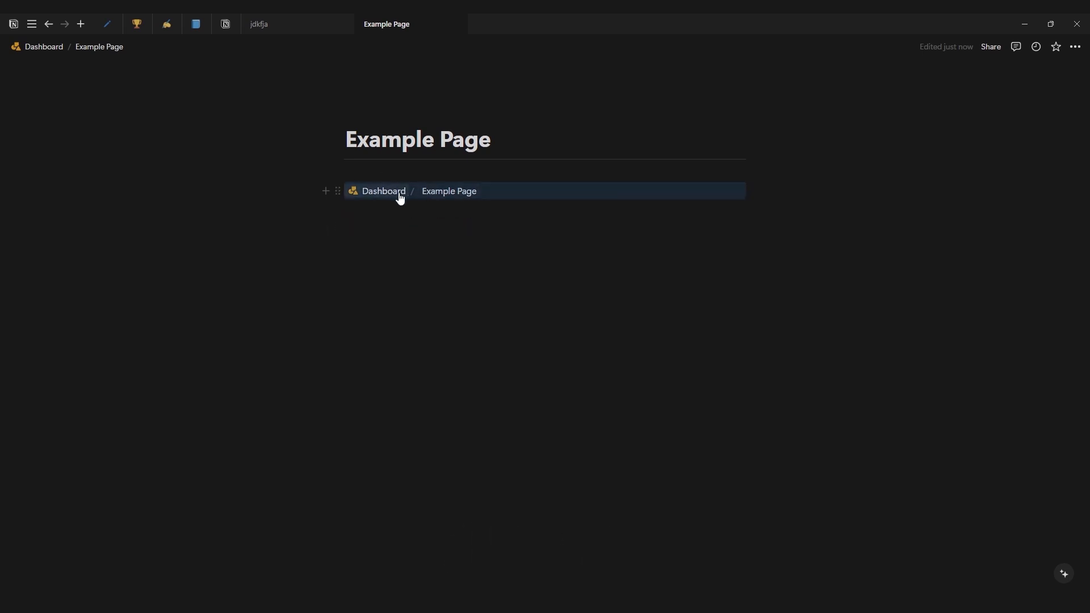
Step: Return to the Dashboard through the breadcrumb and move the Example Page link into the Pages callout, below the other links
click(400, 195)
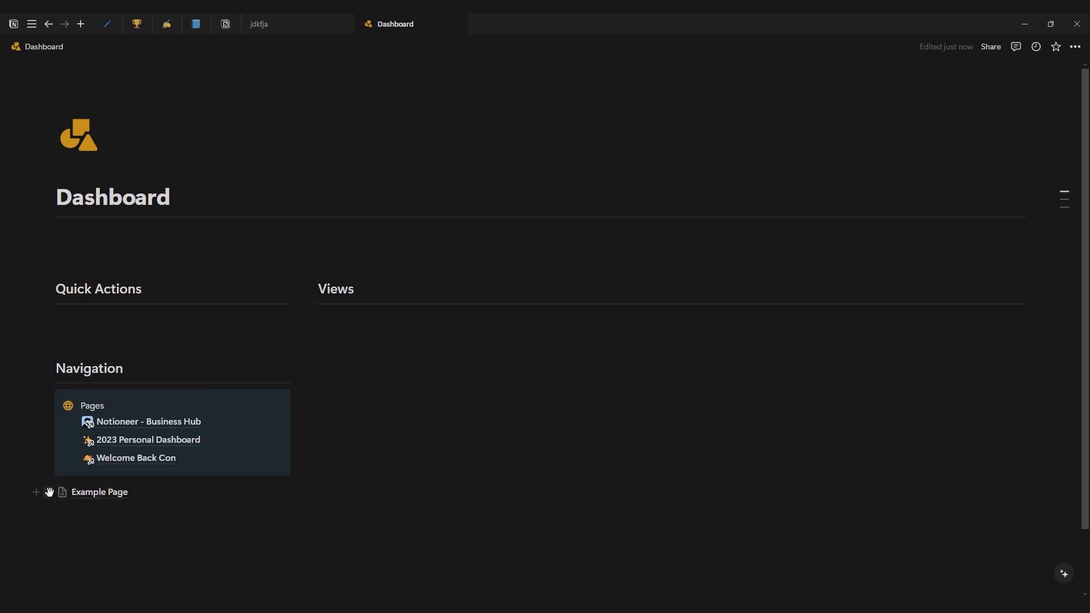
drag(48, 491, 85, 472)
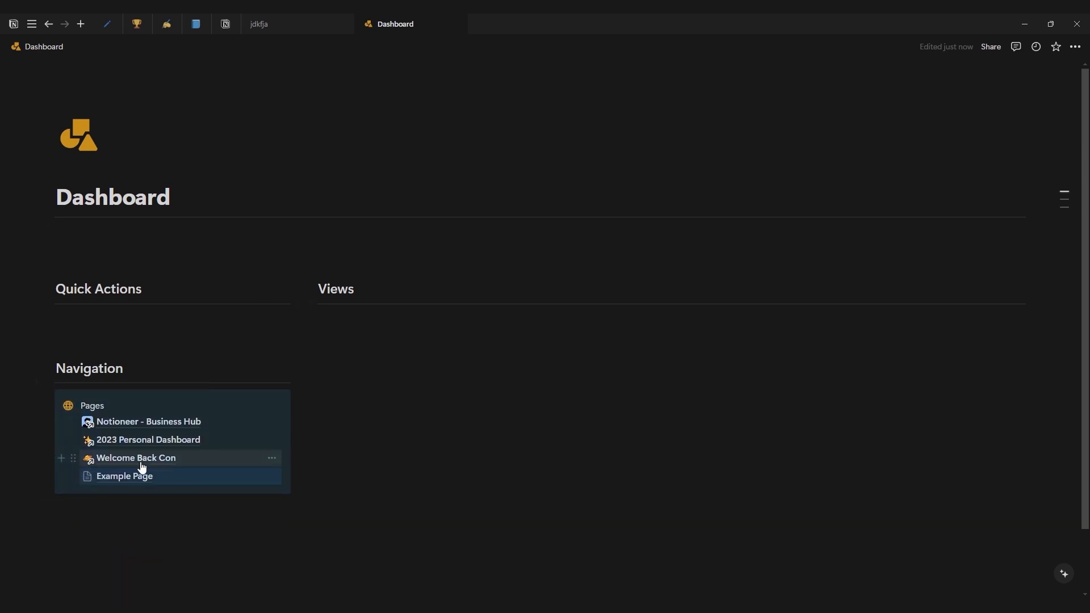
click(175, 503)
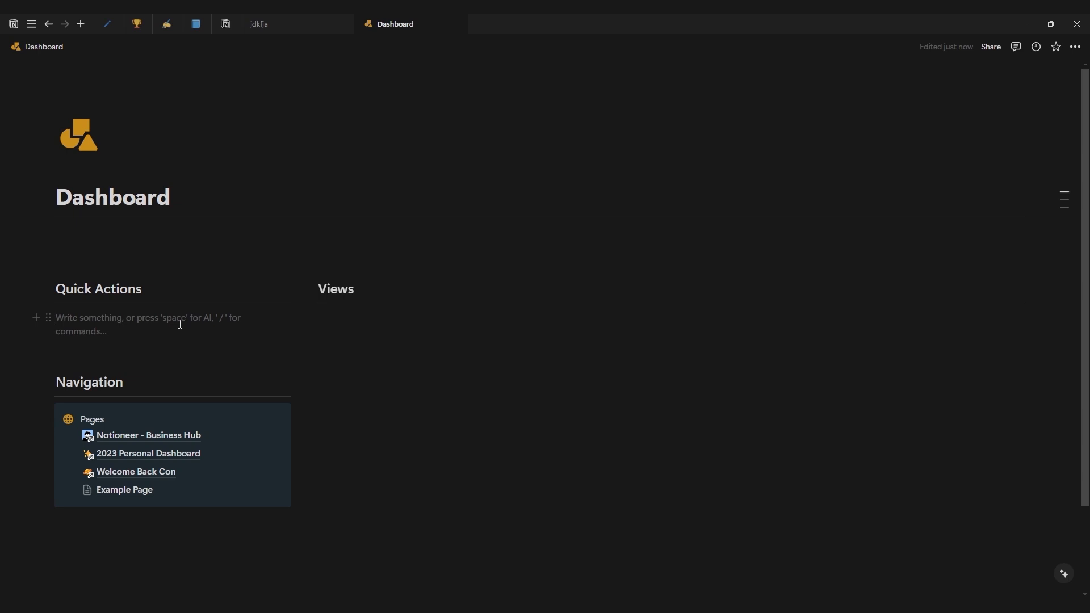
Step: Insert a callout under Quick Actions and change its icon to the clicking-cursor burst
text(/ca)
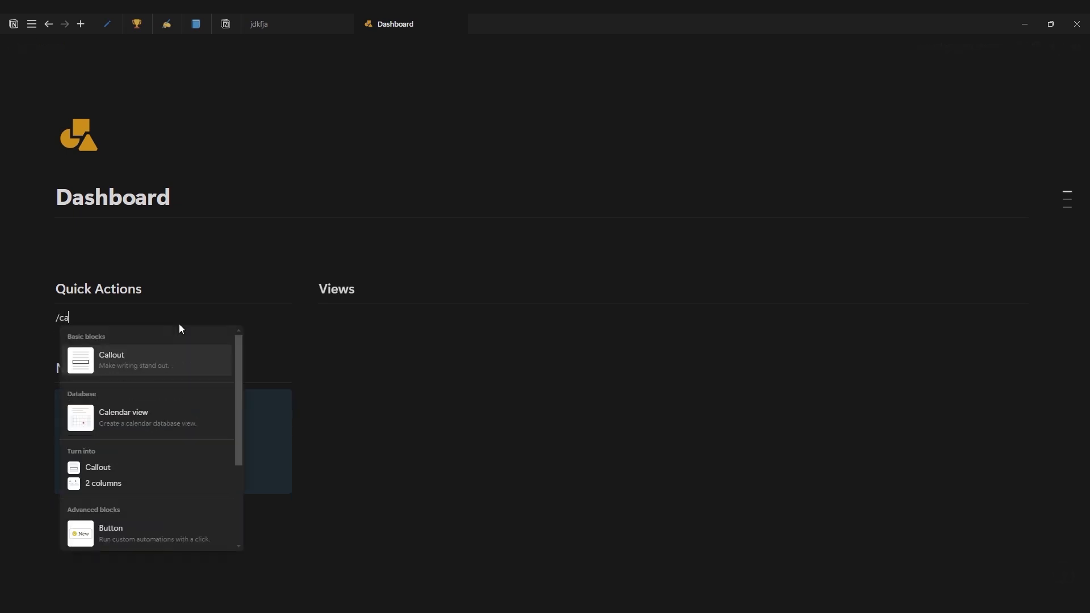
key(Return)
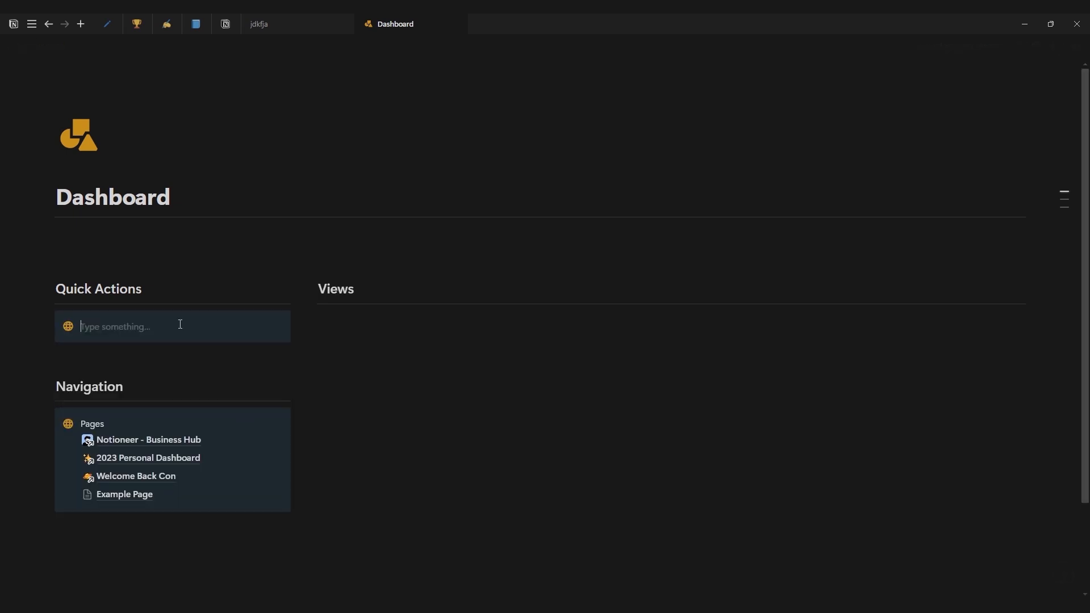
click(68, 329)
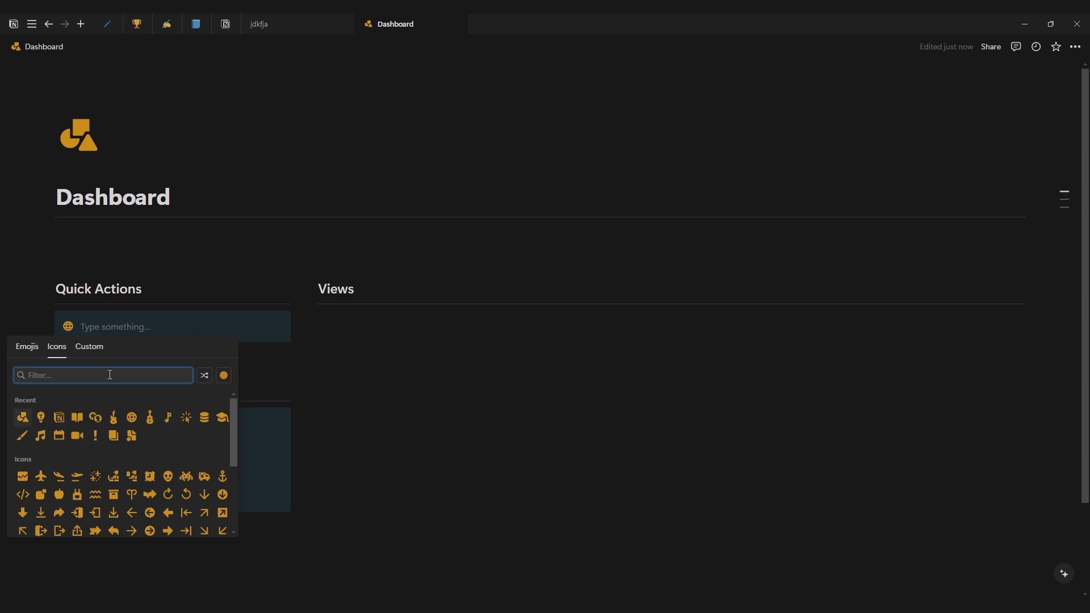
click(186, 417)
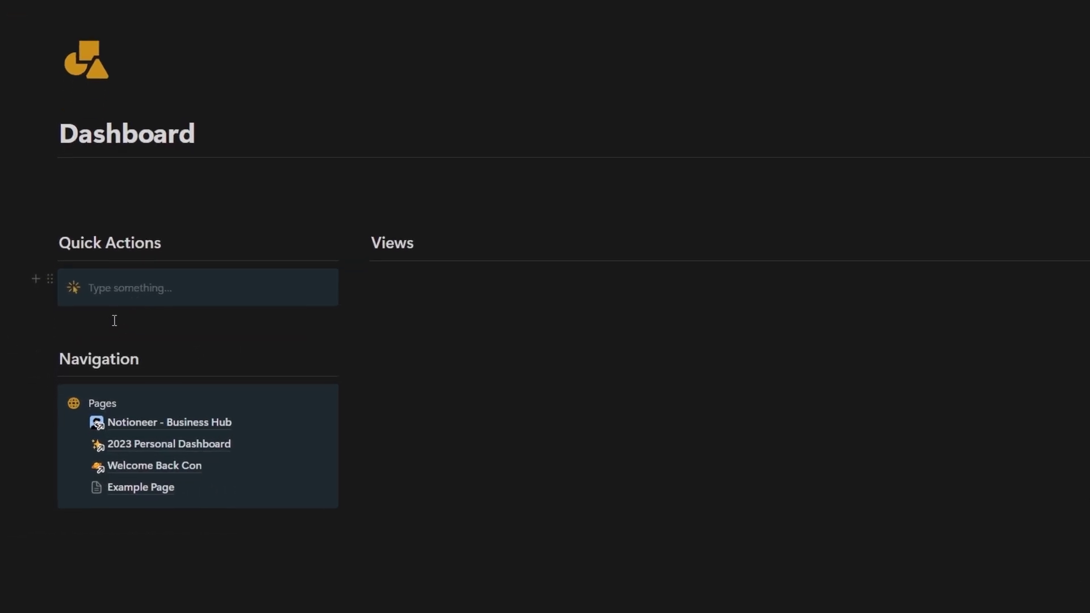
Step: Insert a button block below the Quick Actions callout and name it "New Task"
click(99, 351)
text(/button)
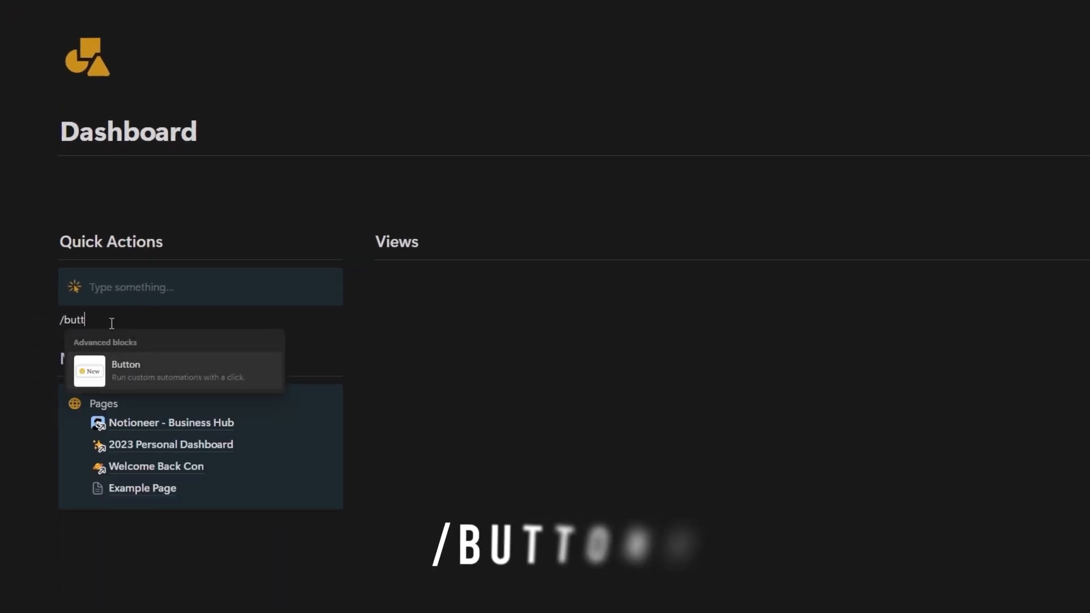
key(Return)
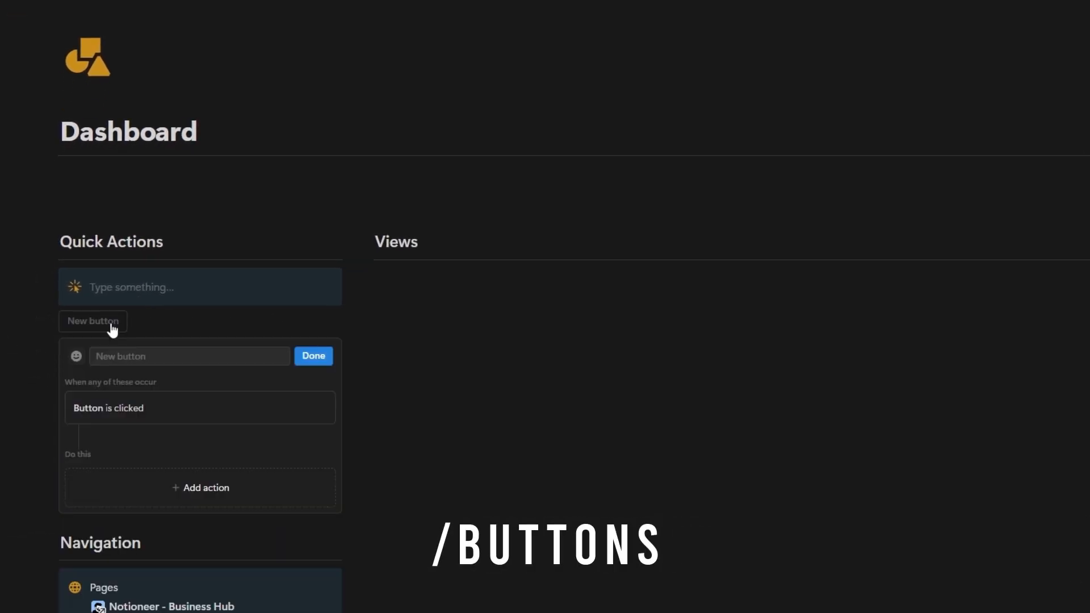
click(116, 365)
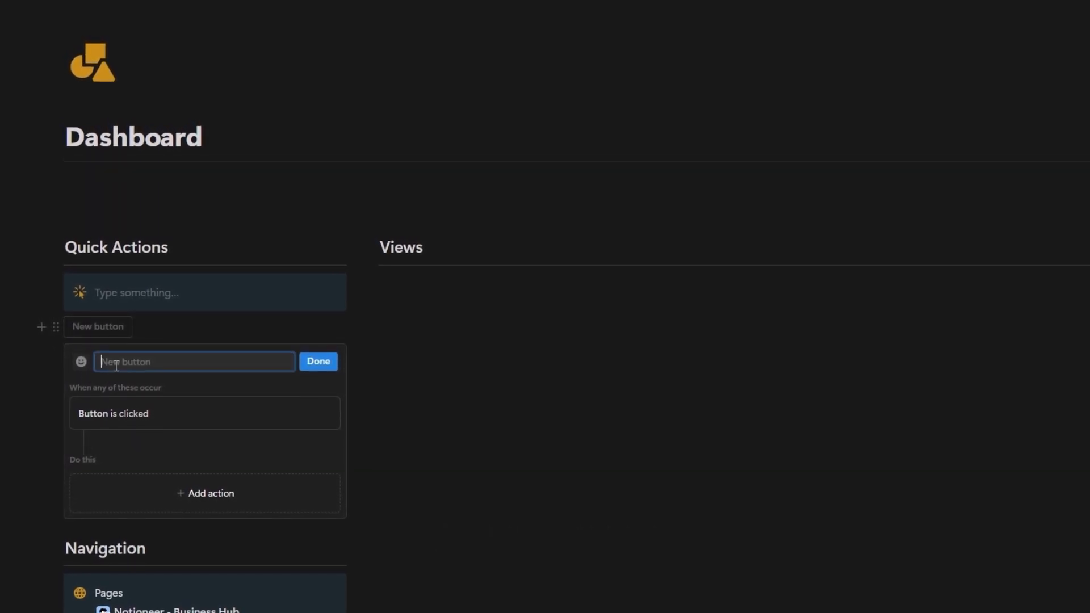
text(New Task)
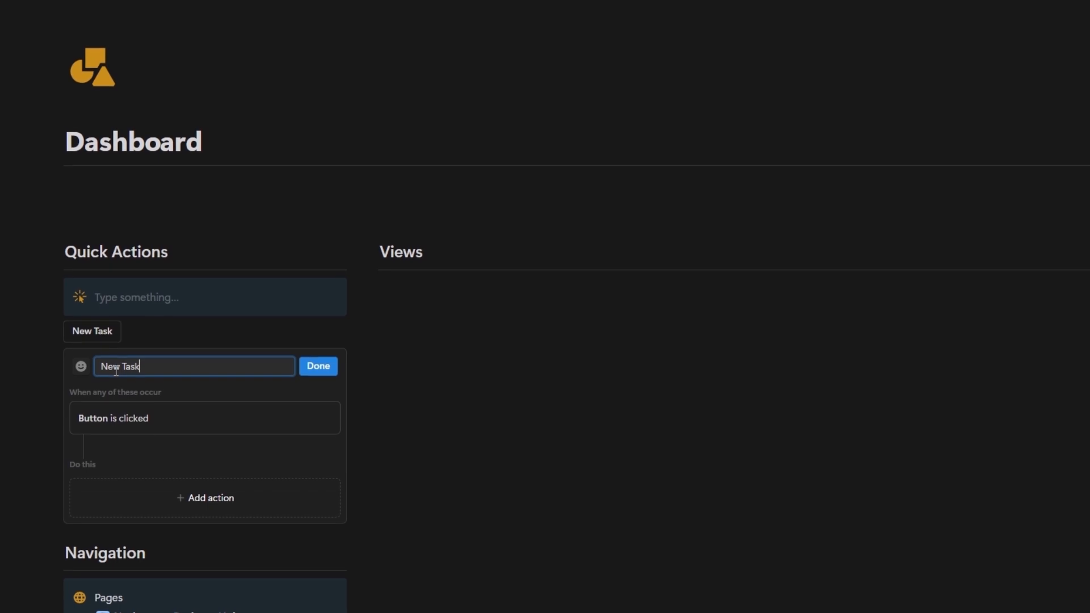
Step: Give the New Task button the filled checkbox icon with a check mark
click(82, 365)
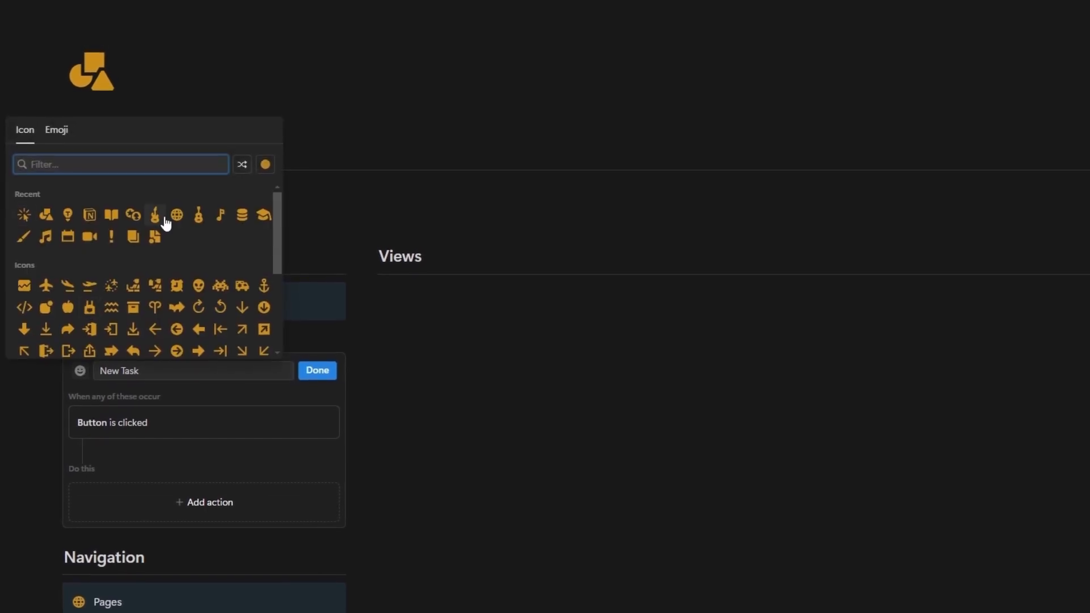
scroll(170, 250, down, 5)
scroll(163, 259, down, 10)
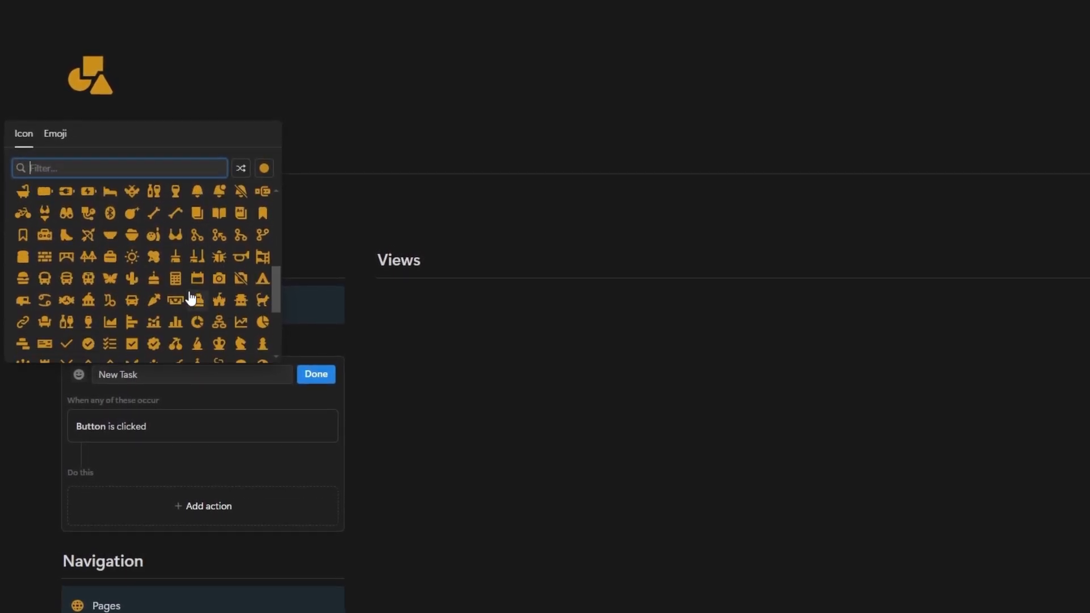
click(132, 278)
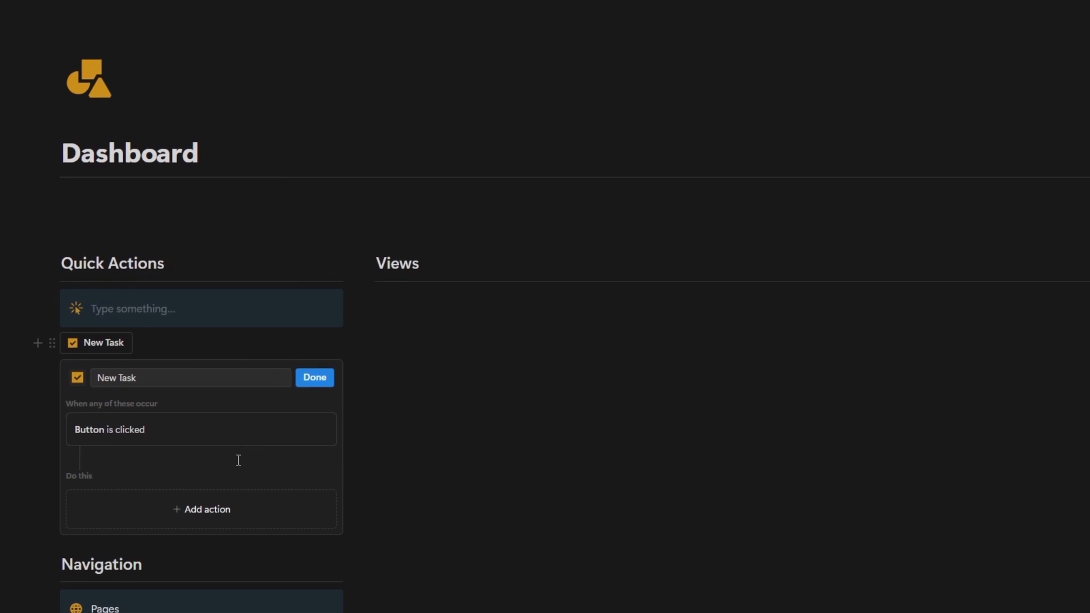
Step: Add an action to the New Task button that adds a page to the Notioneer Tasks database, keeping the default Task template
click(150, 509)
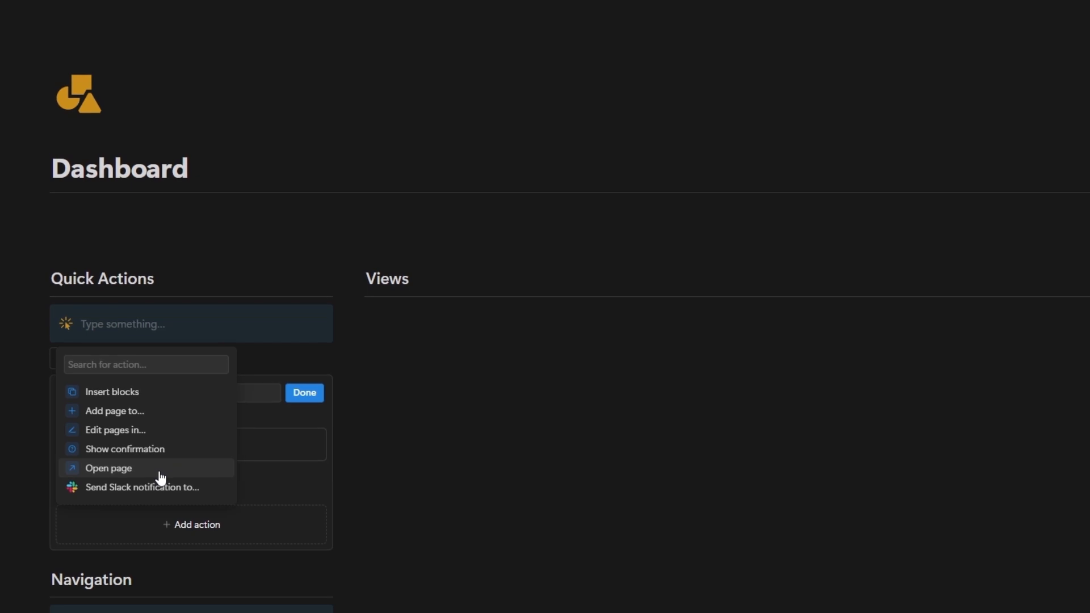
click(158, 412)
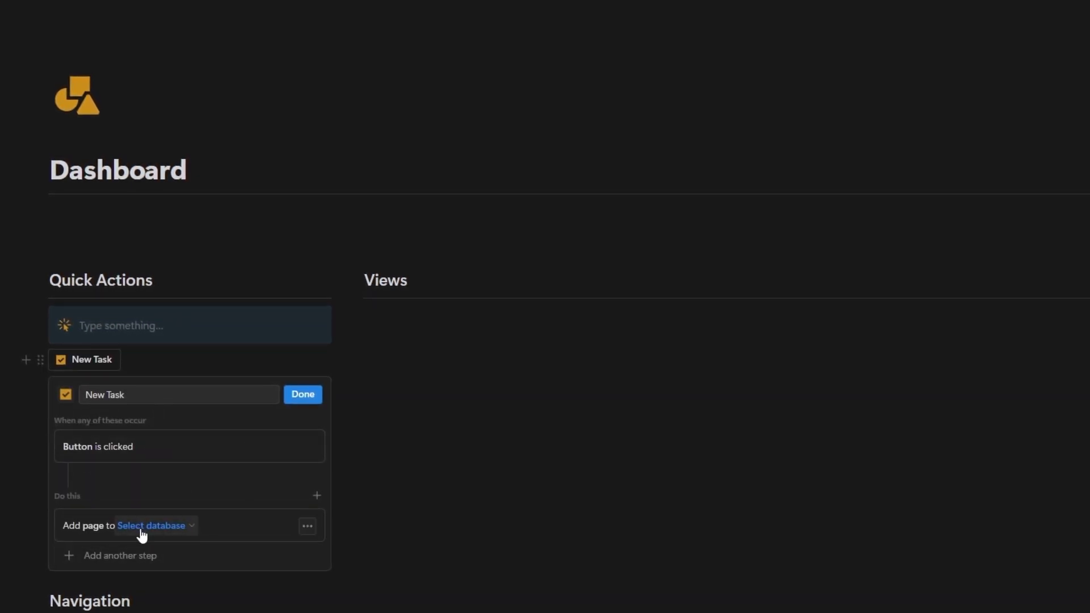
click(187, 528)
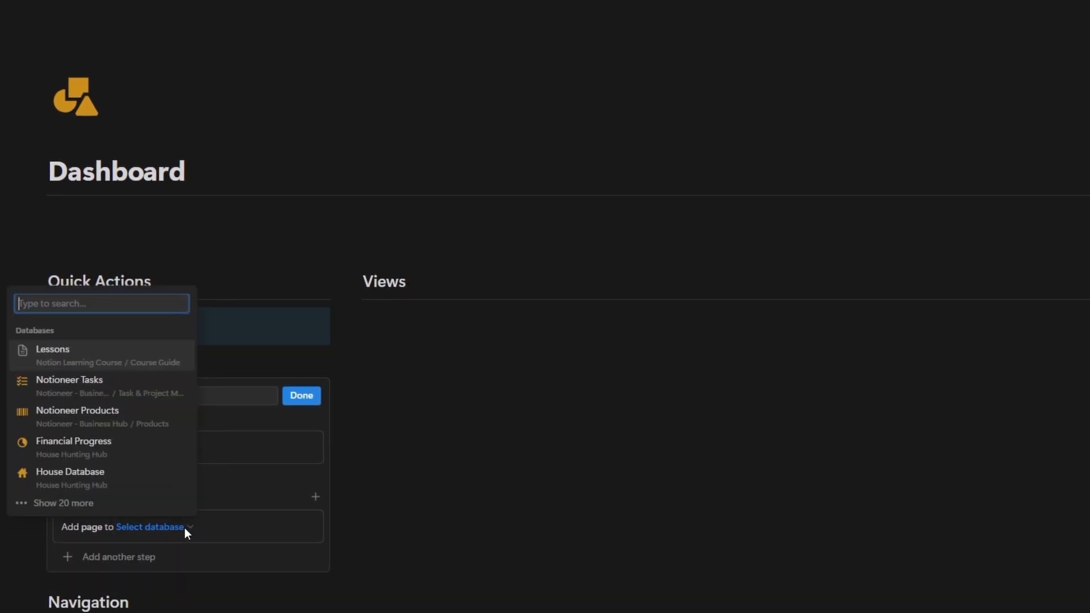
click(146, 391)
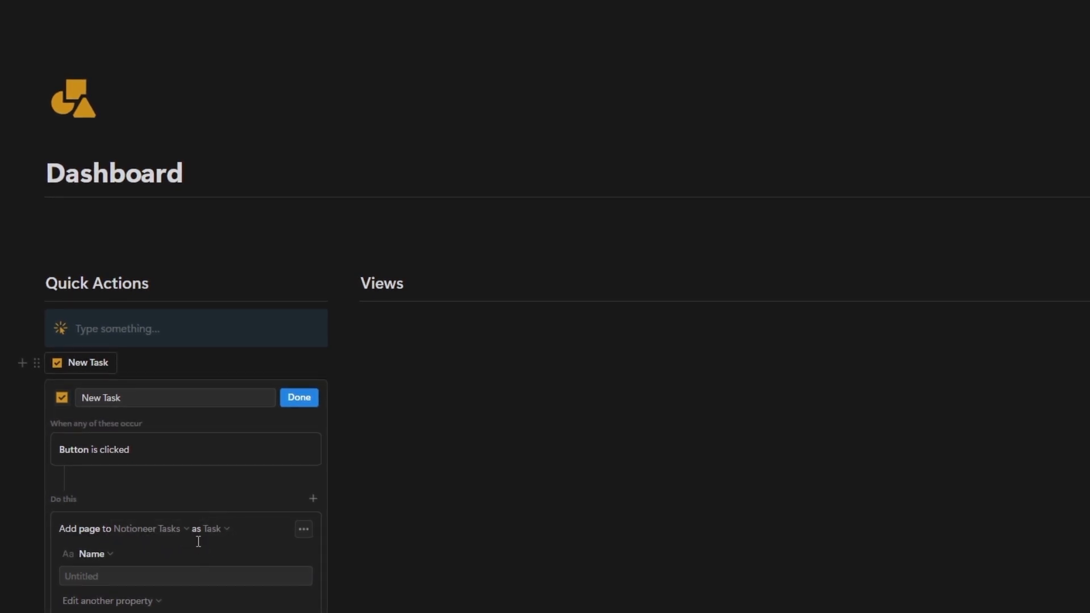
click(228, 532)
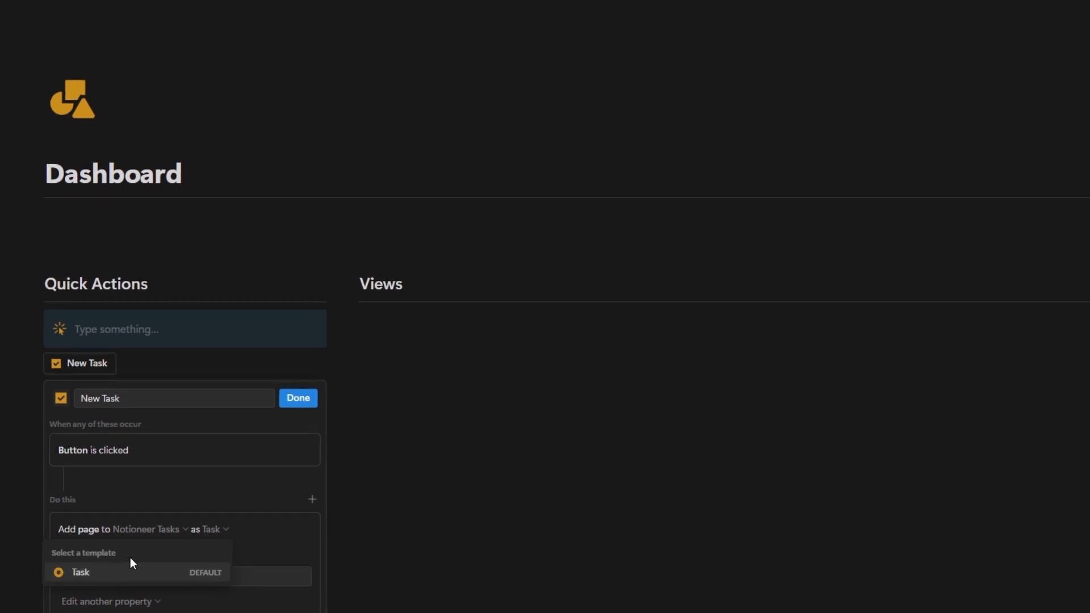
click(265, 529)
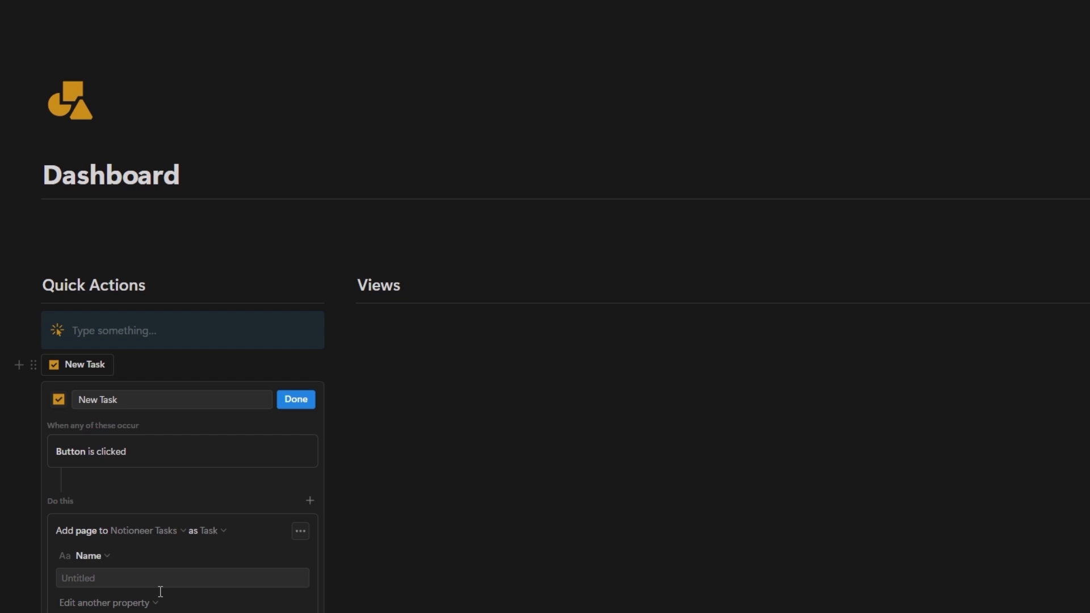
Step: Add a second action to the New Task button that opens the newly added page in Center peek
scroll(156, 590, down, 3)
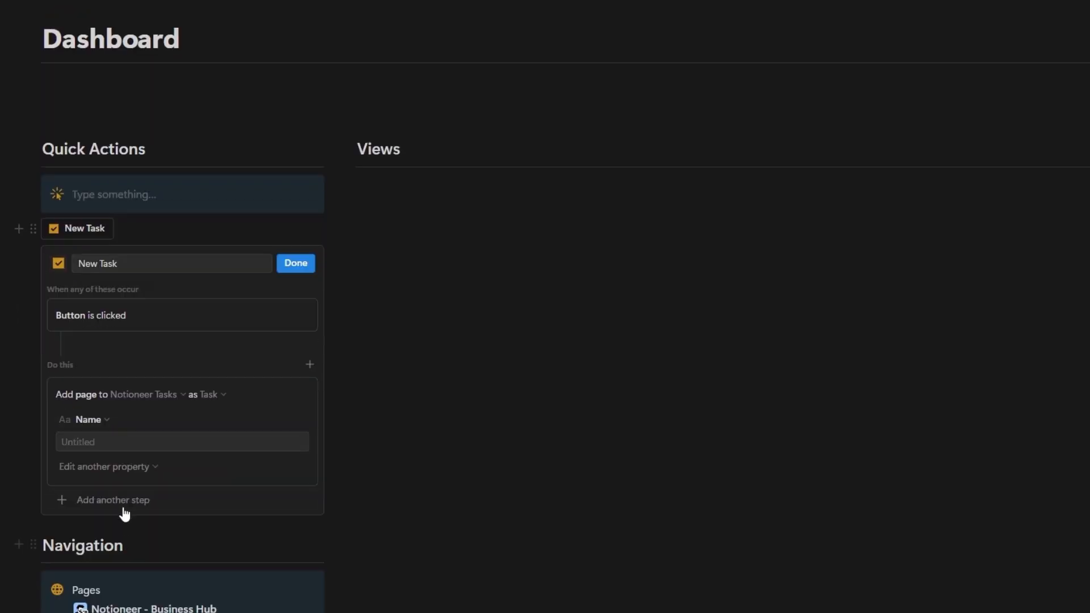
click(123, 500)
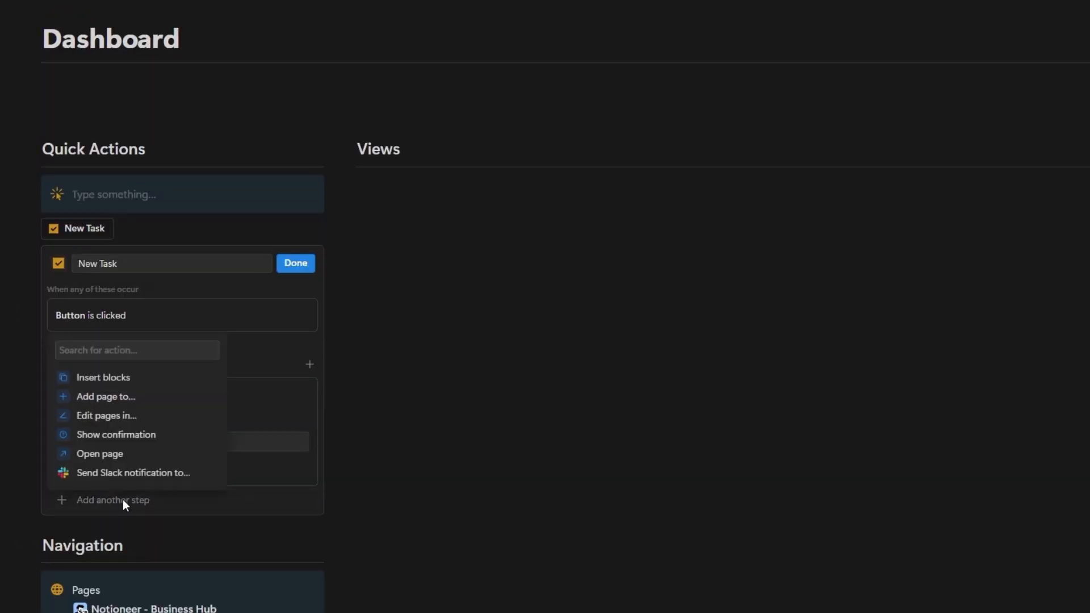
click(131, 454)
click(210, 505)
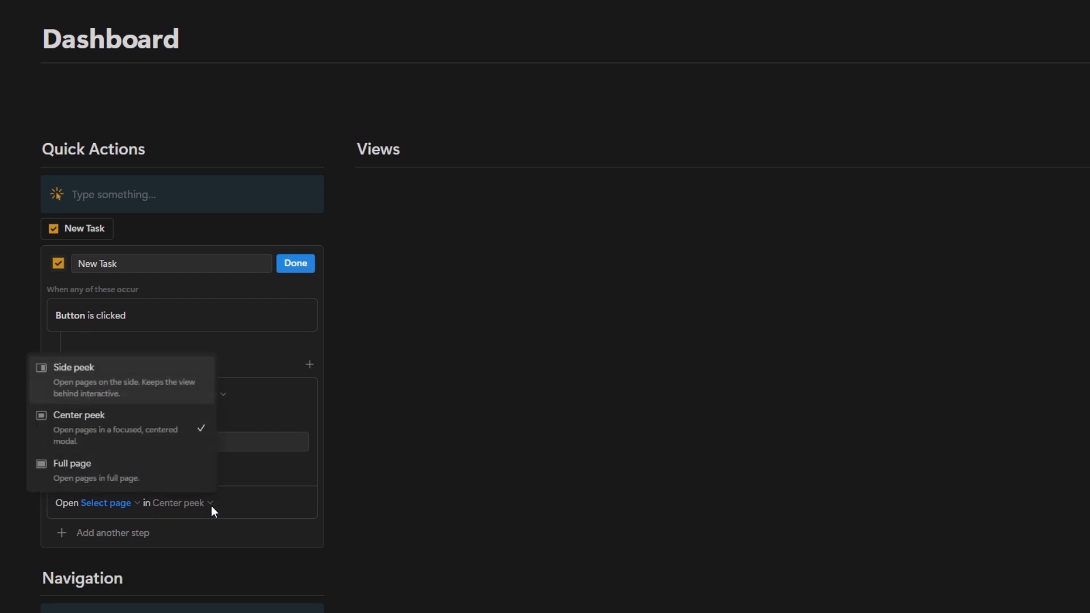
click(246, 503)
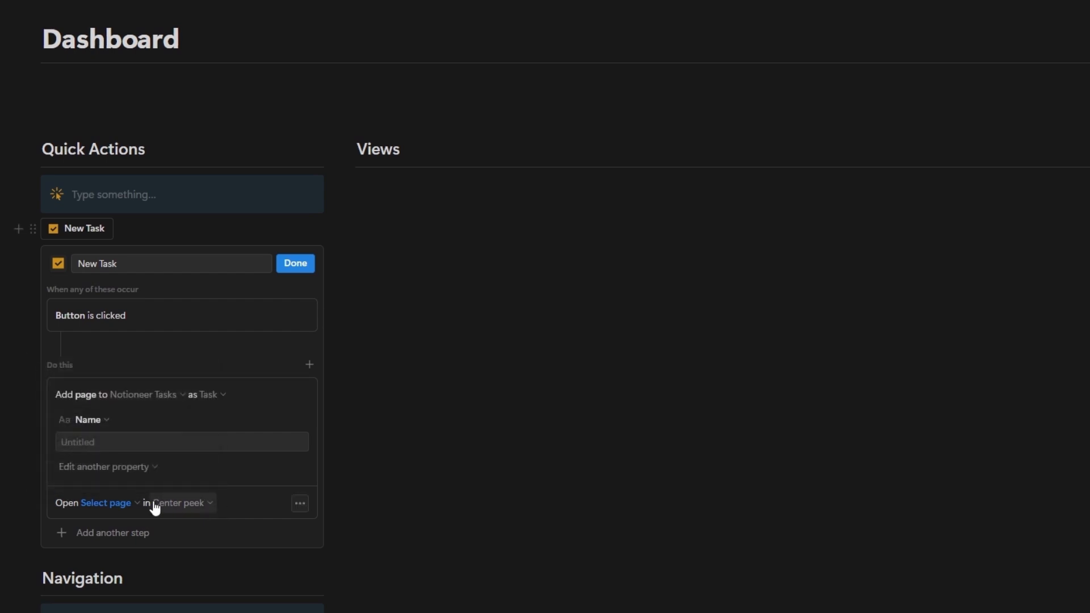
click(135, 503)
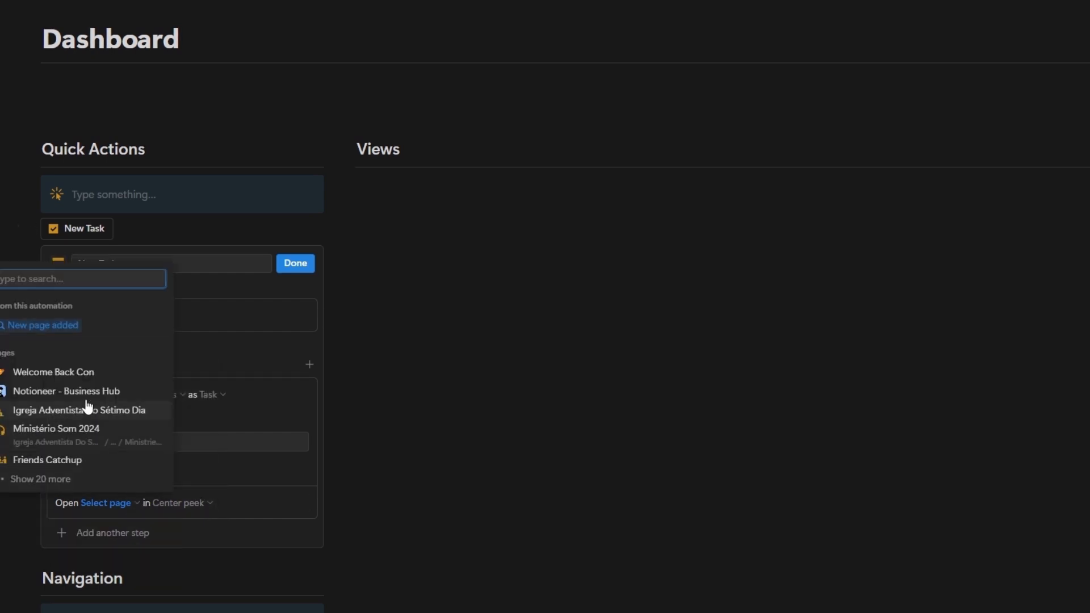
click(93, 326)
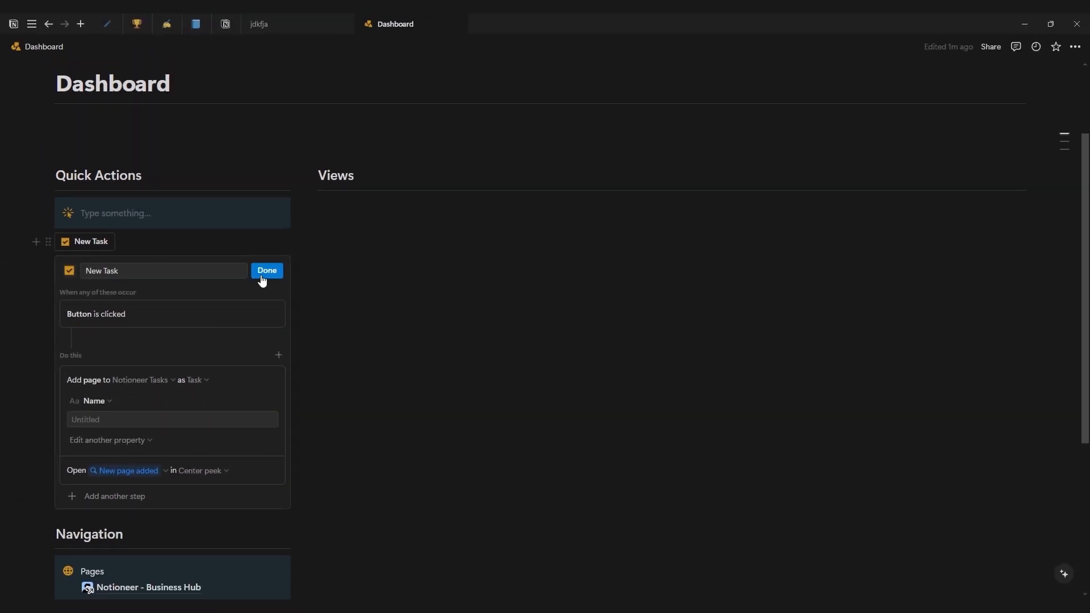
Step: Save the New Task button and run it, then review the task page it creates and close the page
click(288, 265)
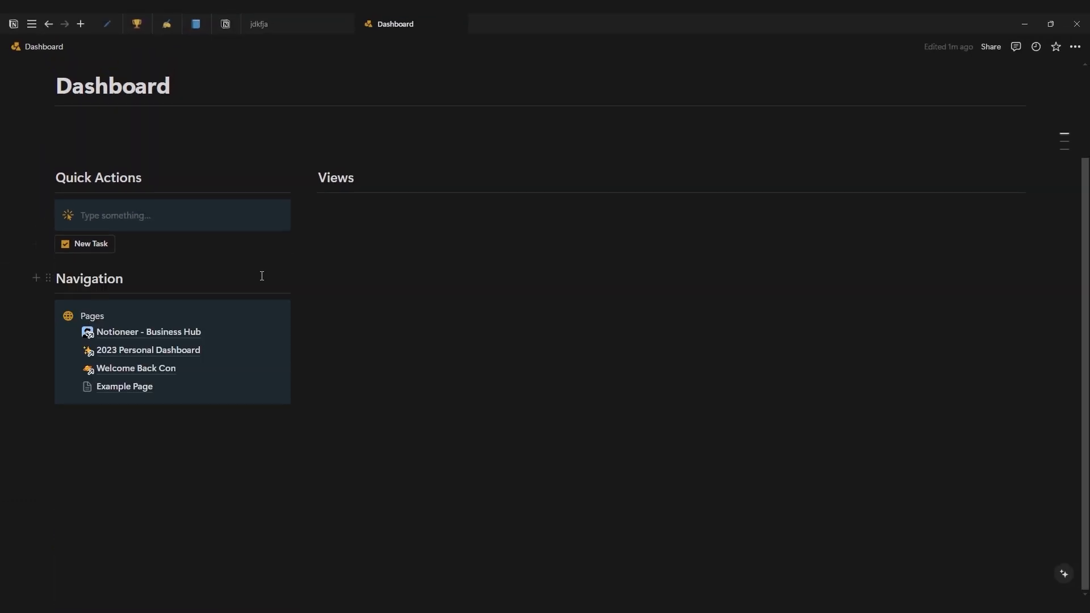
click(105, 245)
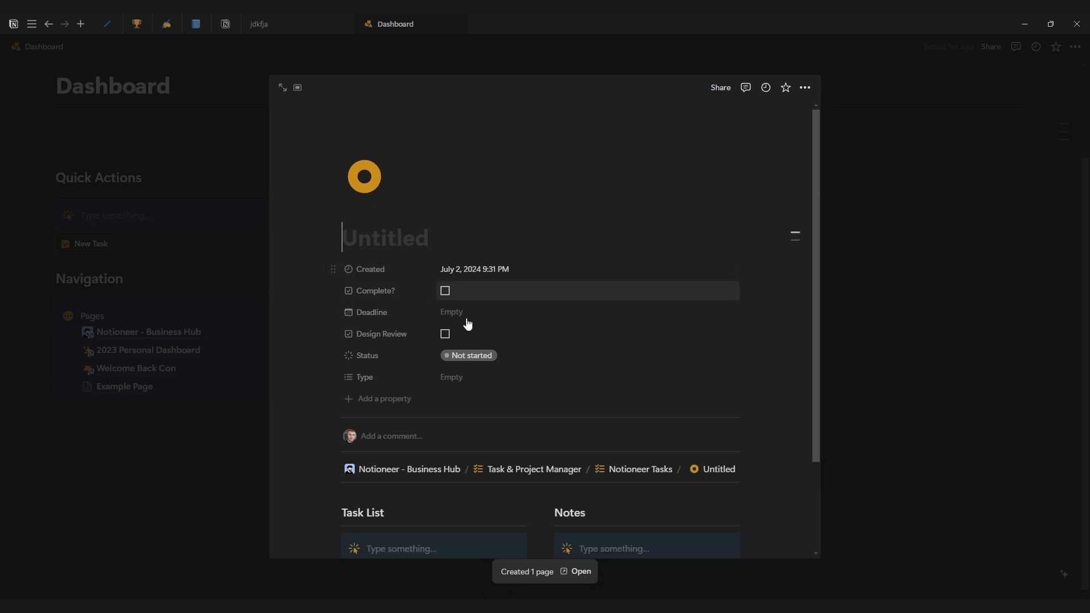
scroll(499, 455, down, 2)
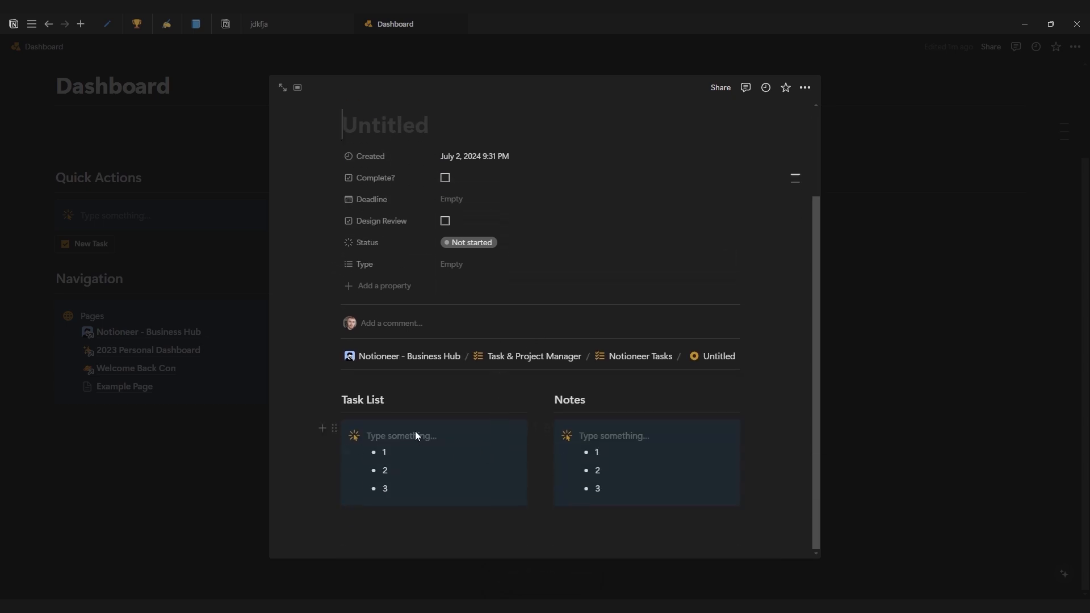
scroll(417, 436, up, 2)
scroll(535, 499, down, 1)
scroll(459, 462, up, 1)
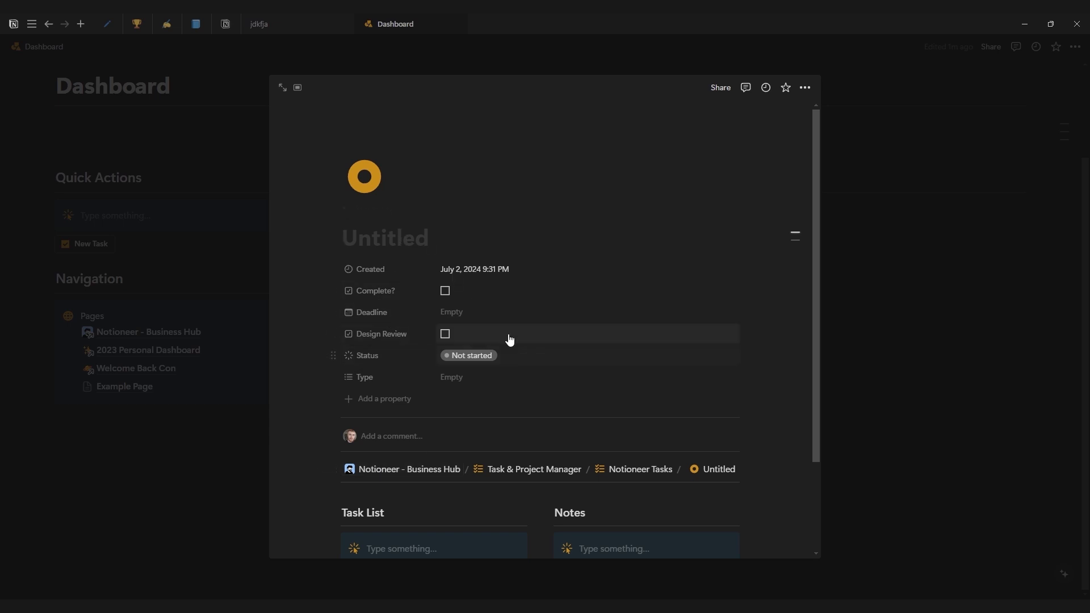
click(835, 310)
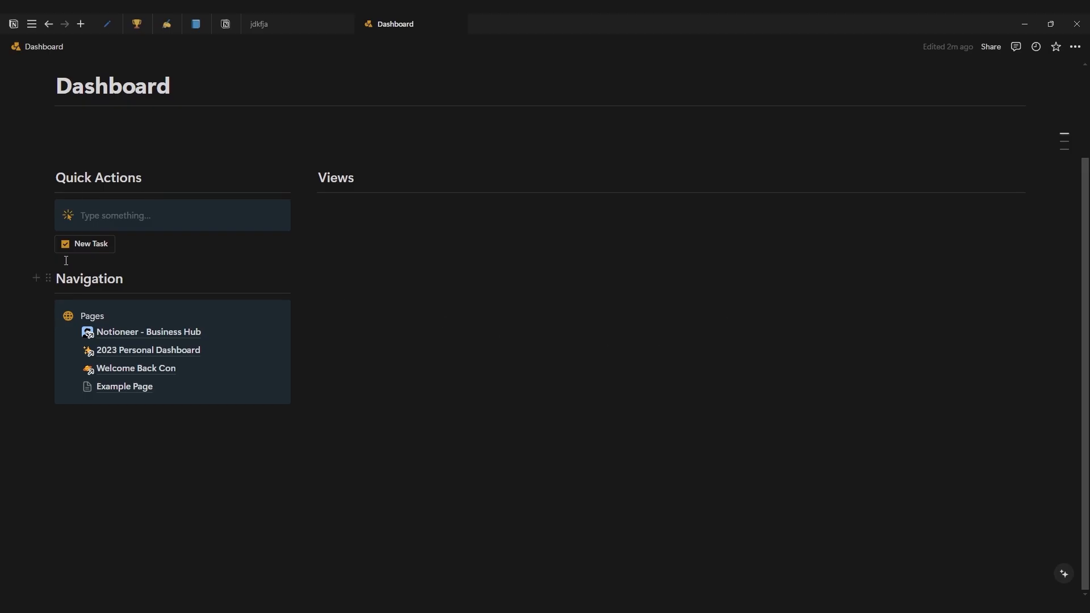
Step: Move the New Task button inside the Quick Actions callout
drag(44, 243, 82, 227)
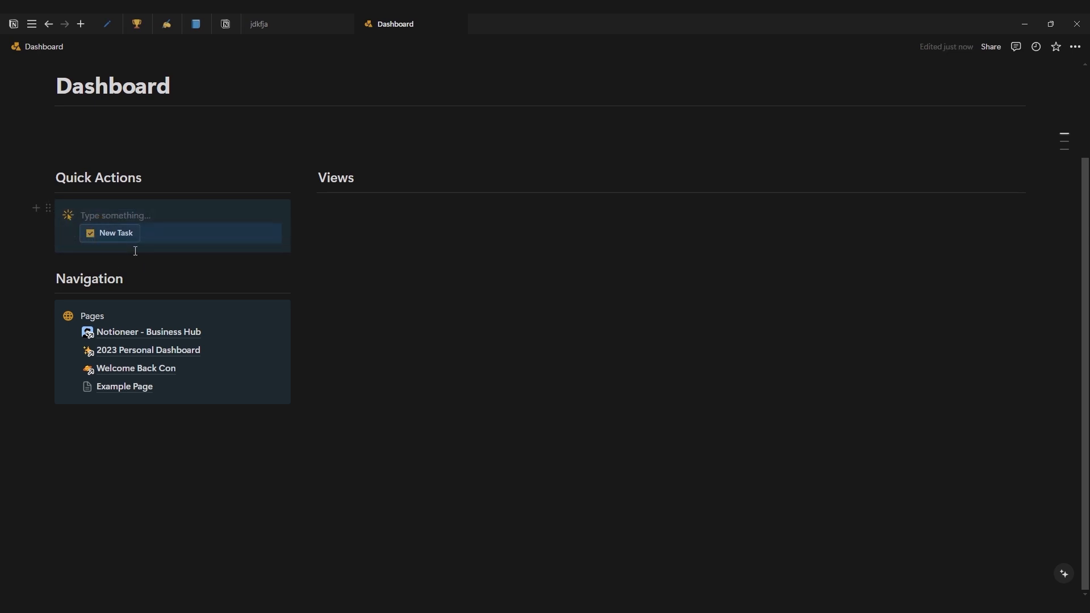
click(199, 267)
click(369, 210)
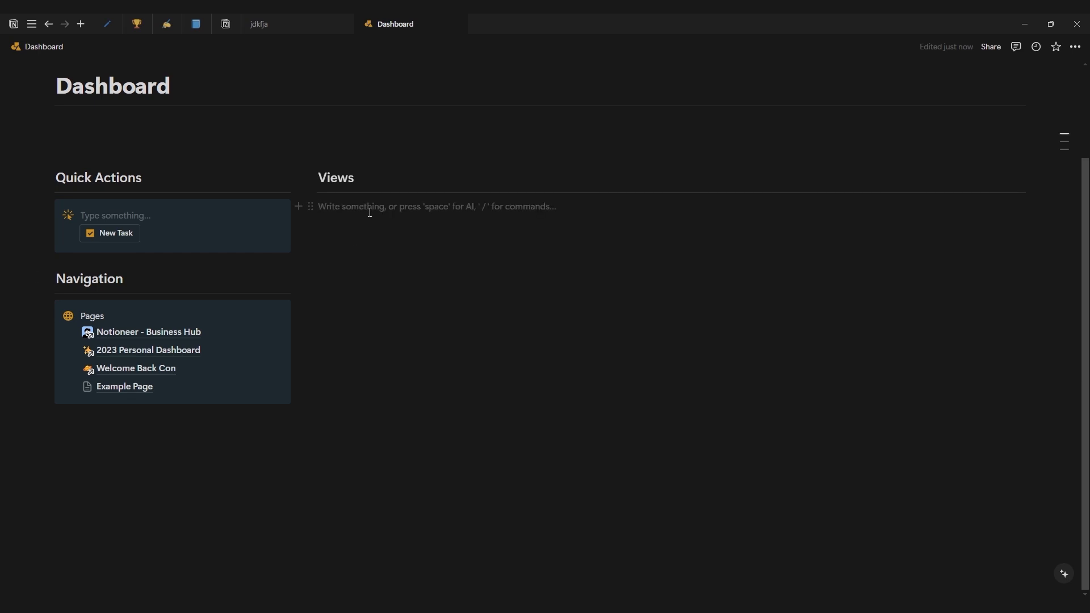
text(/)
key(BackSpace)
click(334, 151)
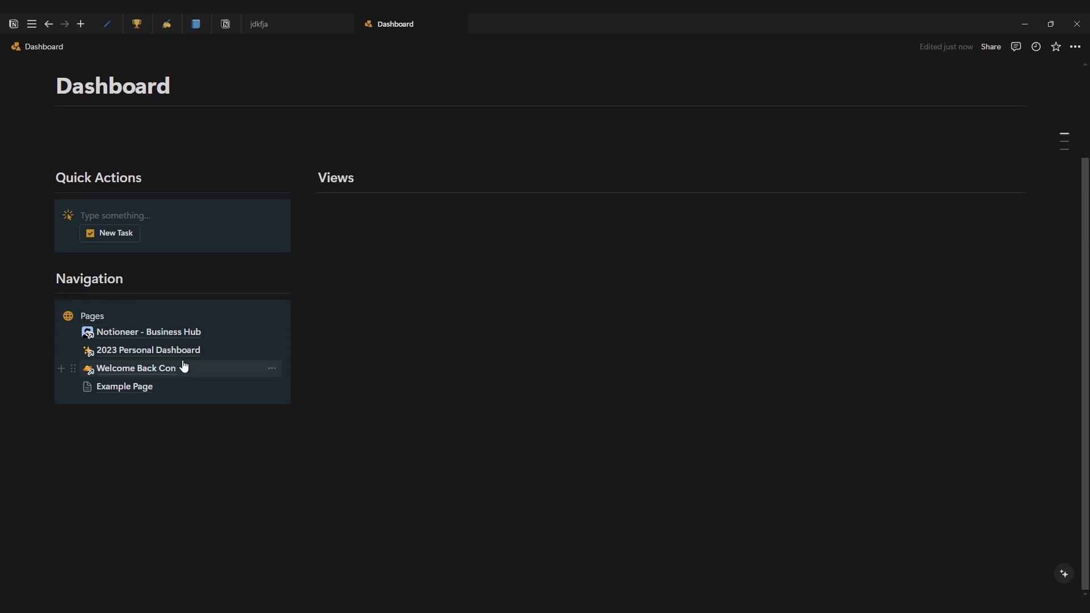
mouse_move(176, 355)
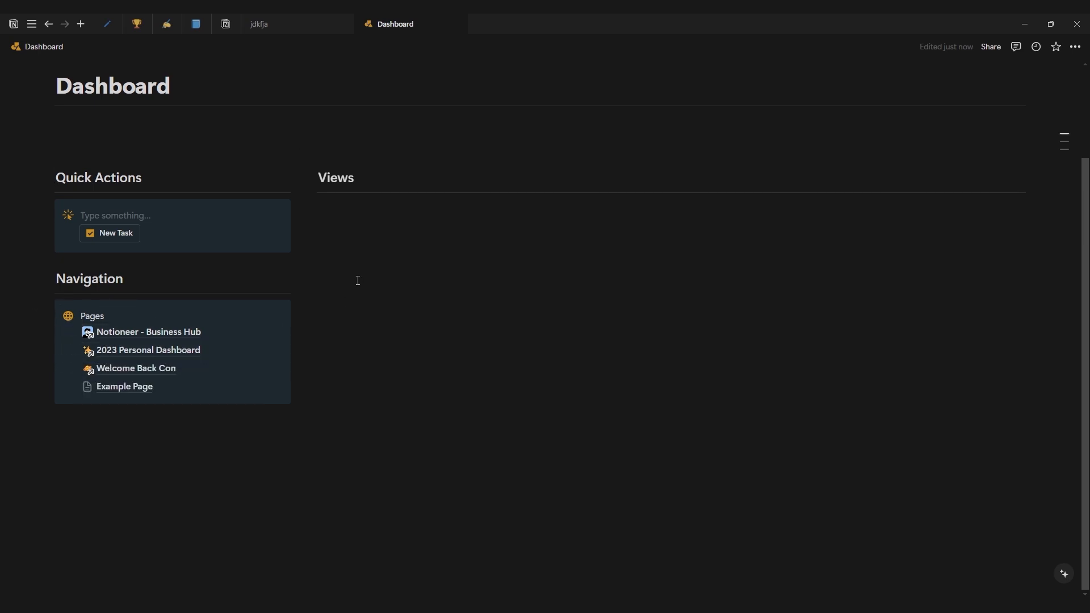
Step: Insert a linked view of the Notioneer Tasks database below the Views heading
click(369, 224)
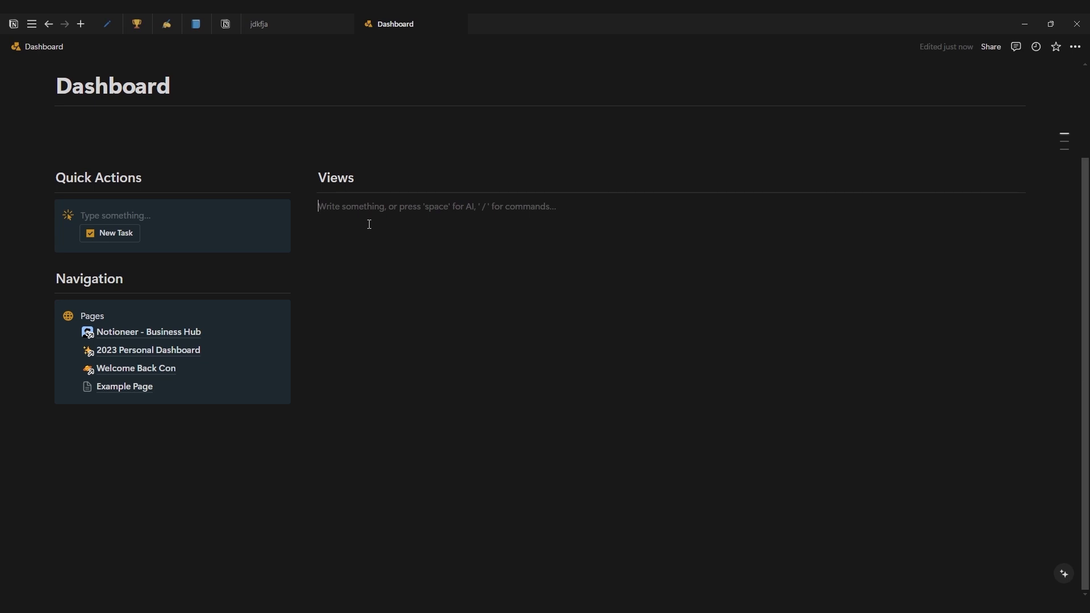
text(/link)
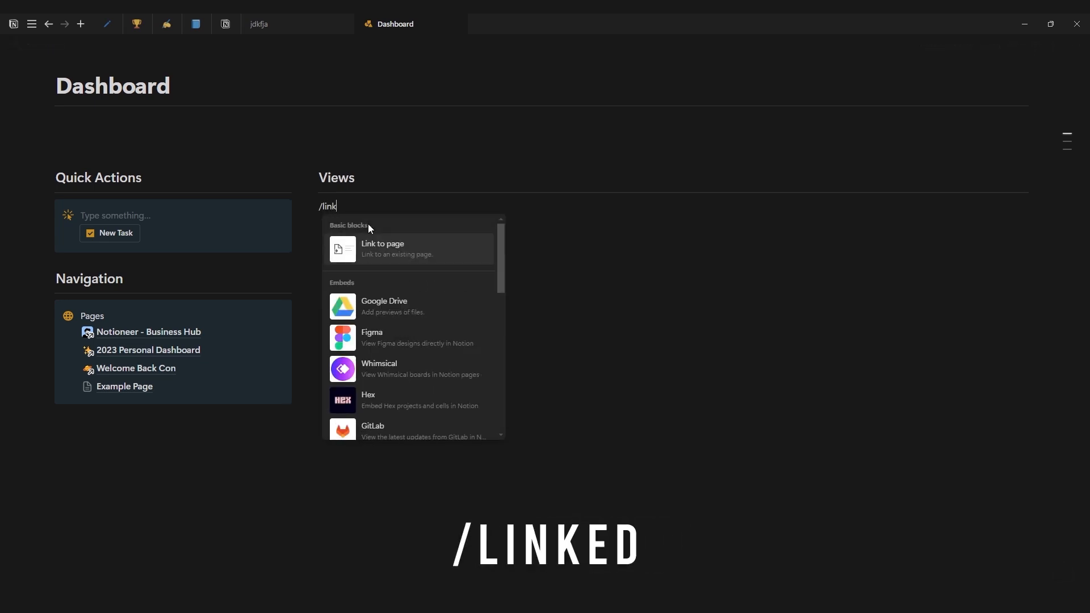
text(ed)
key(Return)
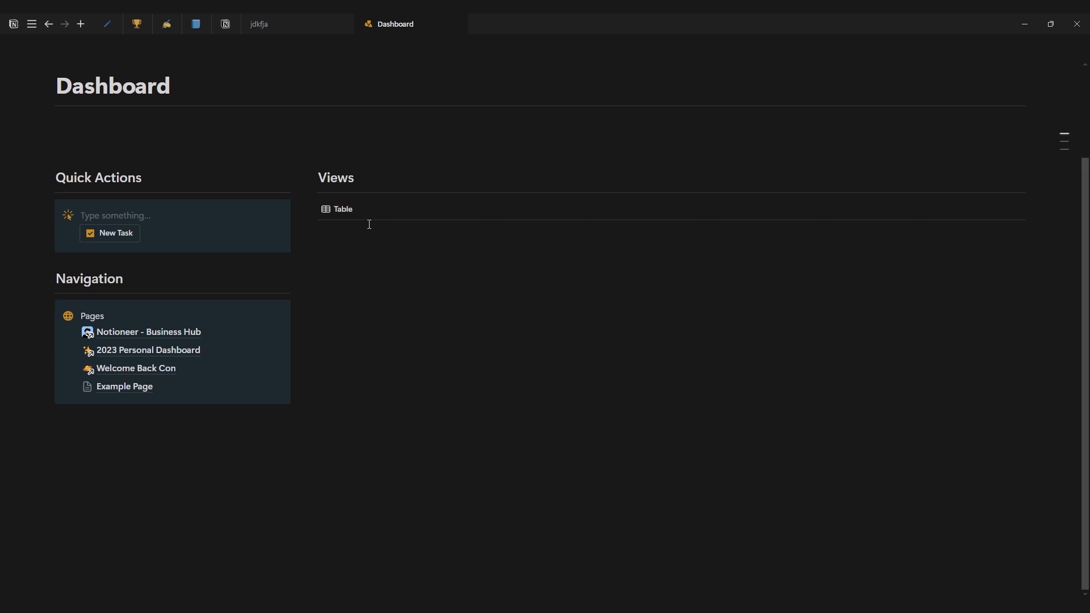
click(700, 318)
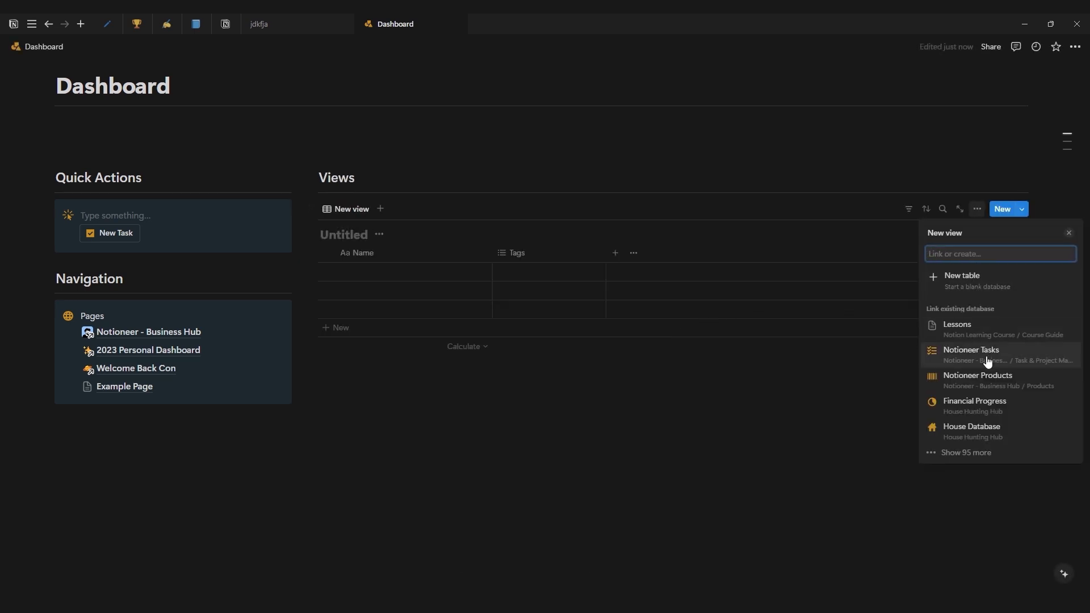
click(987, 361)
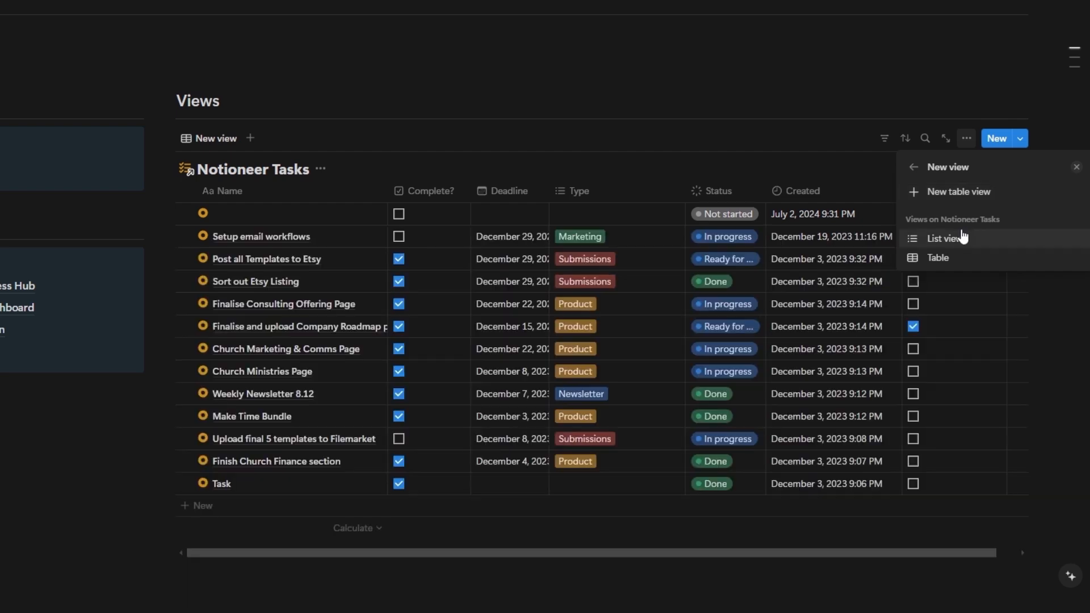
Step: Base the linked Notioneer Tasks database on its existing List view and close the view options
click(963, 238)
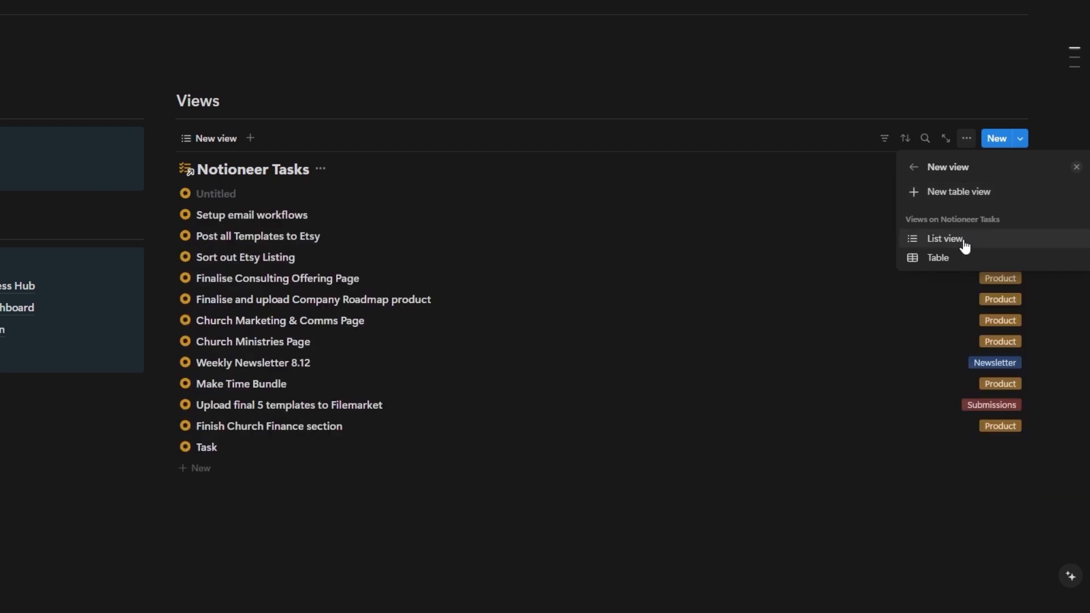
click(966, 259)
click(972, 245)
click(972, 245)
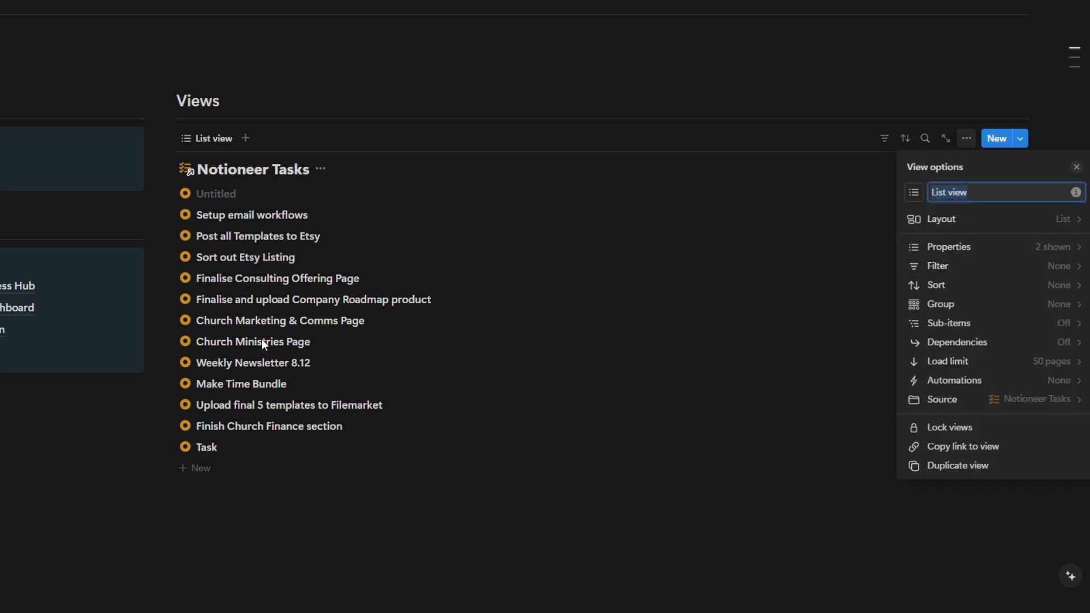
click(270, 444)
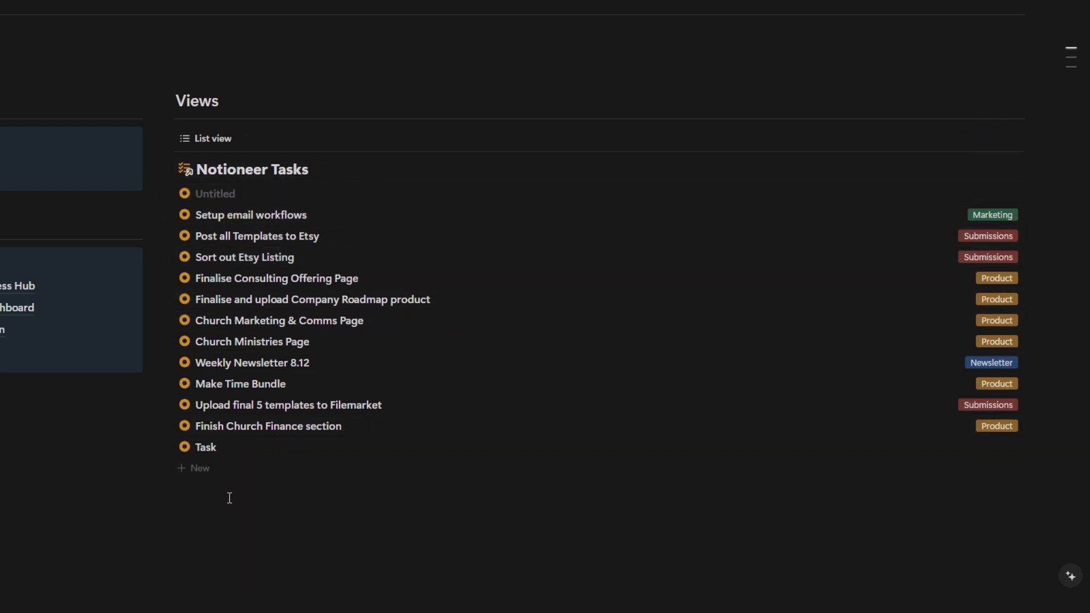
Step: Add a Heading 3 "Products" below the Notioneer Tasks list, with a divider underneath it
click(254, 514)
text(/)
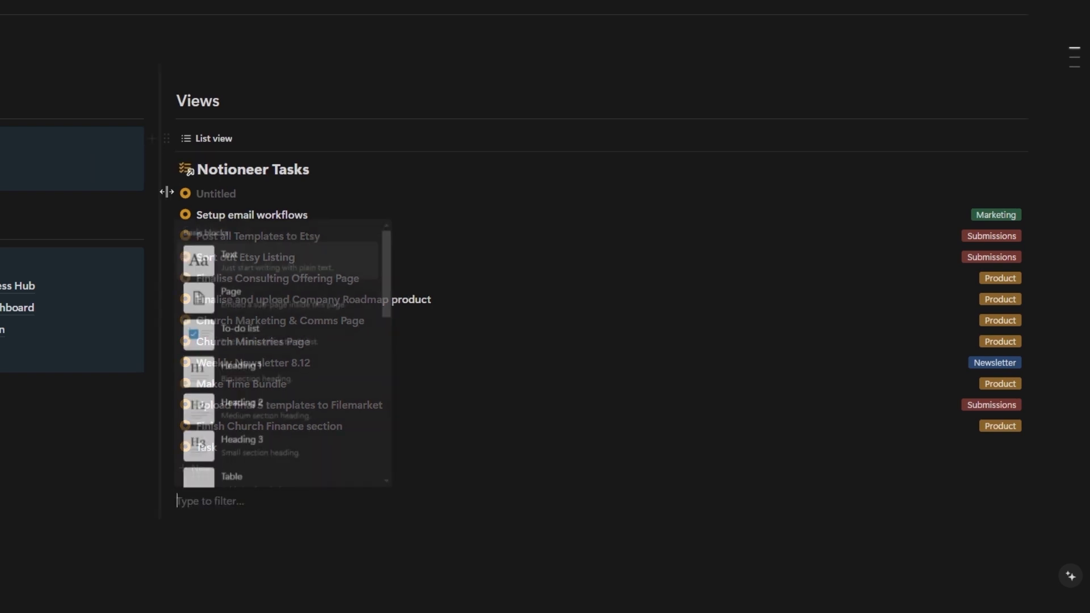
text(h3)
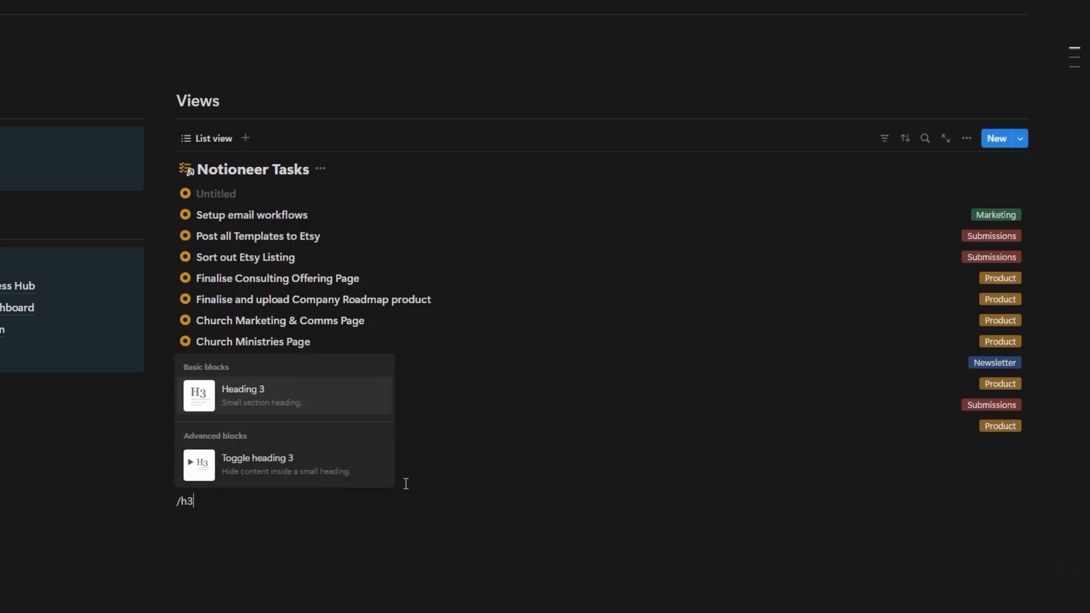
key(Return)
text(P)
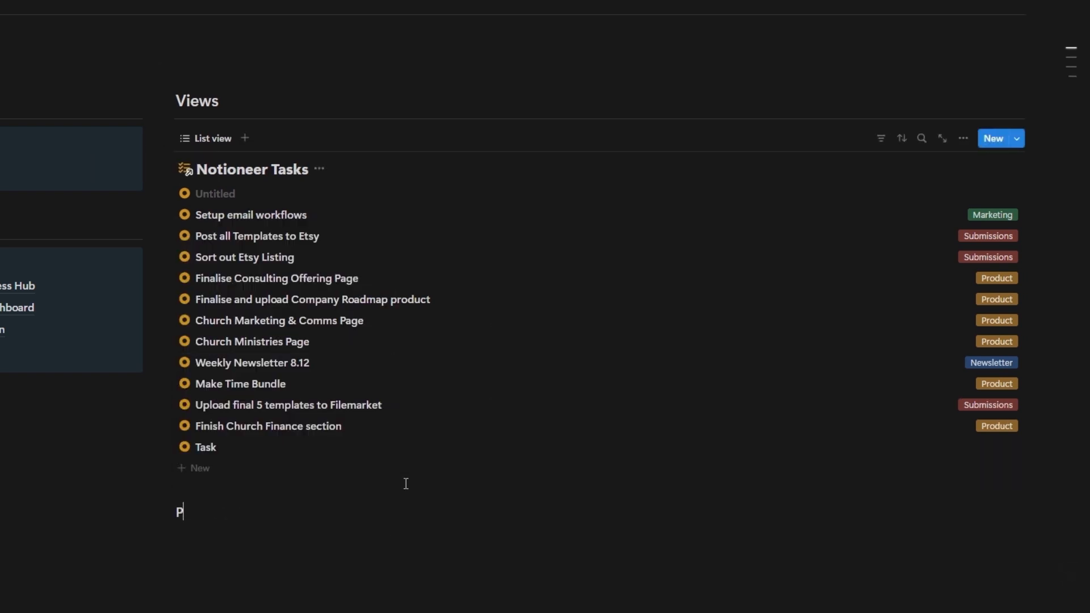
text(Roducts)
key(Return)
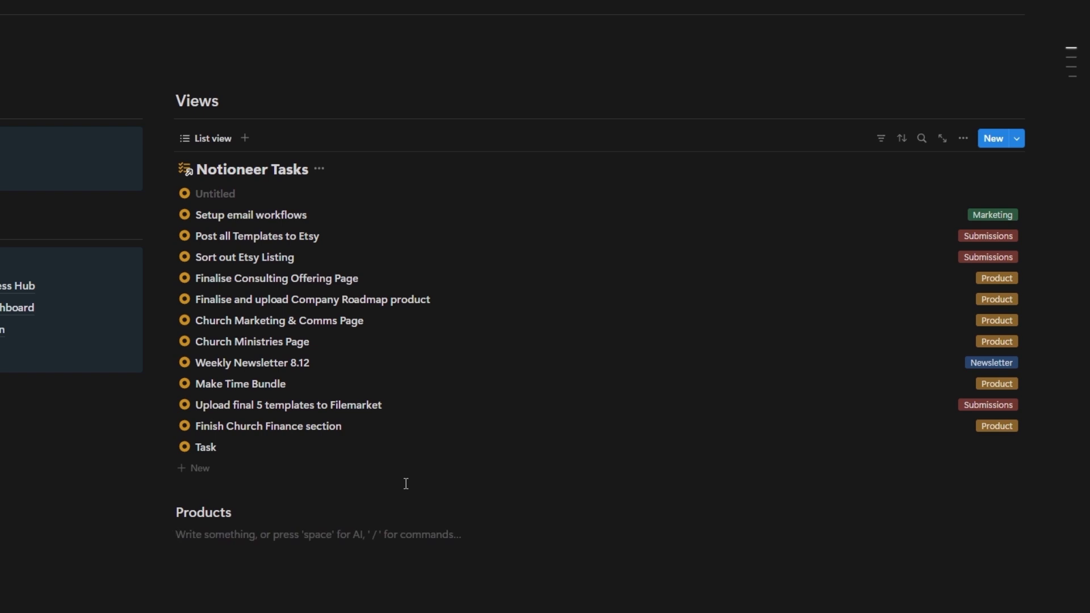
text(---)
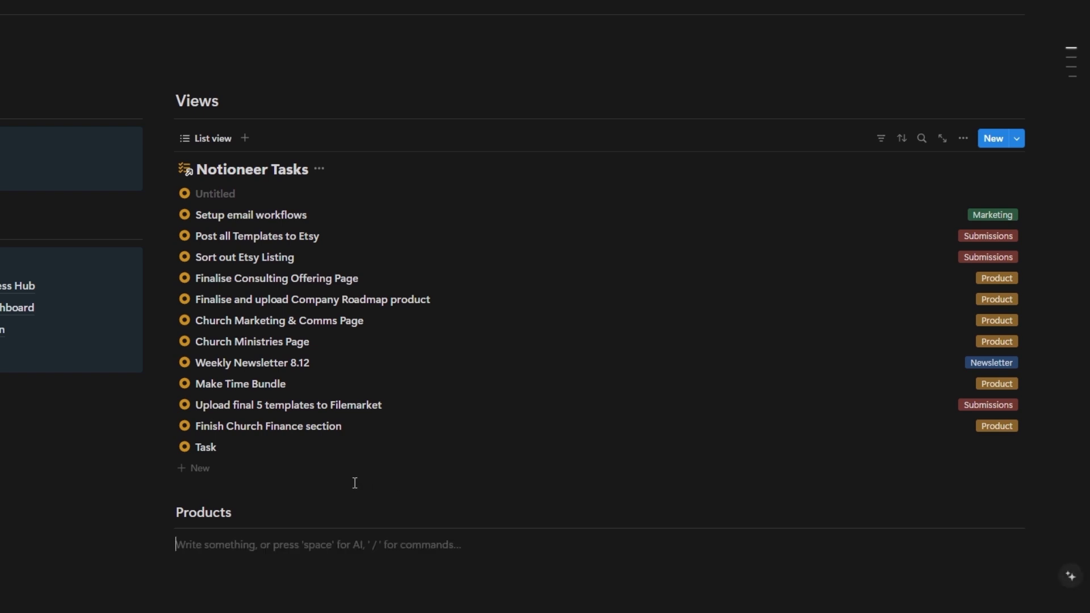
Step: Insert a linked view of the Notioneer Products database under the Products heading, using its existing Launched view
text(/linked)
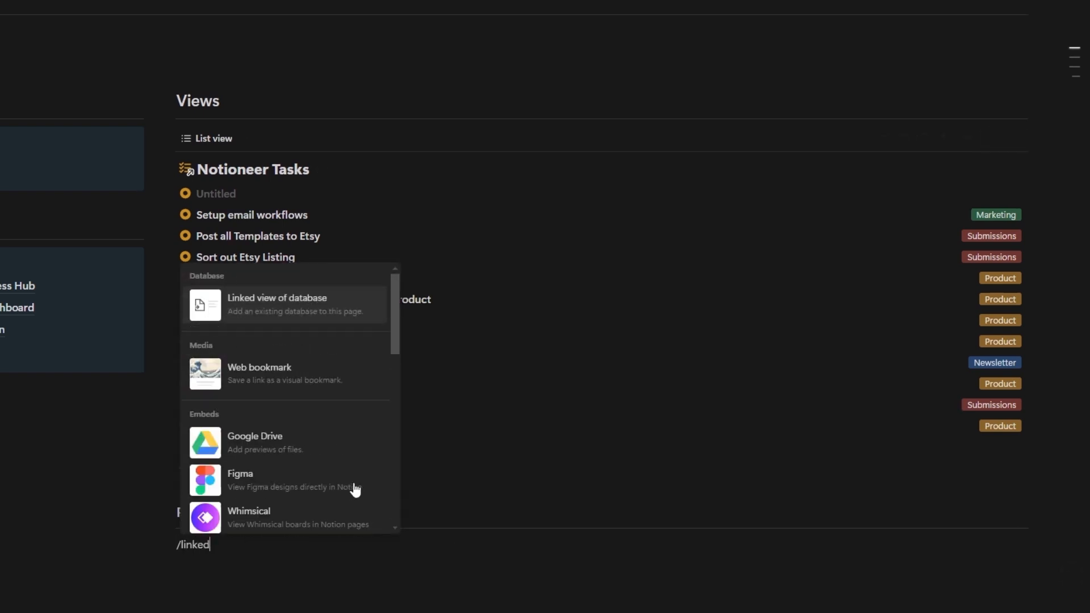
key(Return)
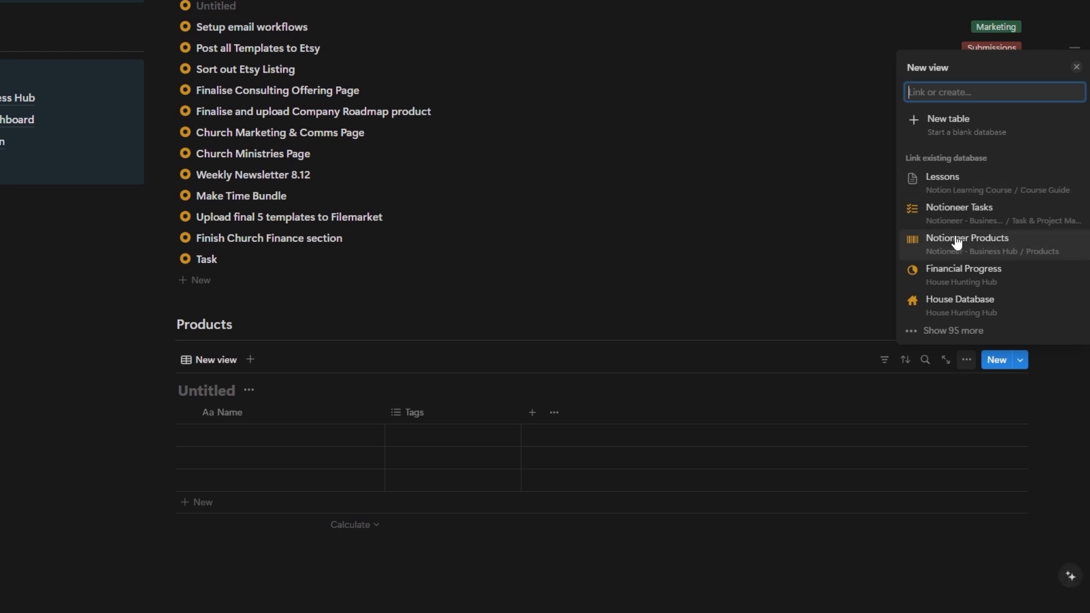
click(958, 243)
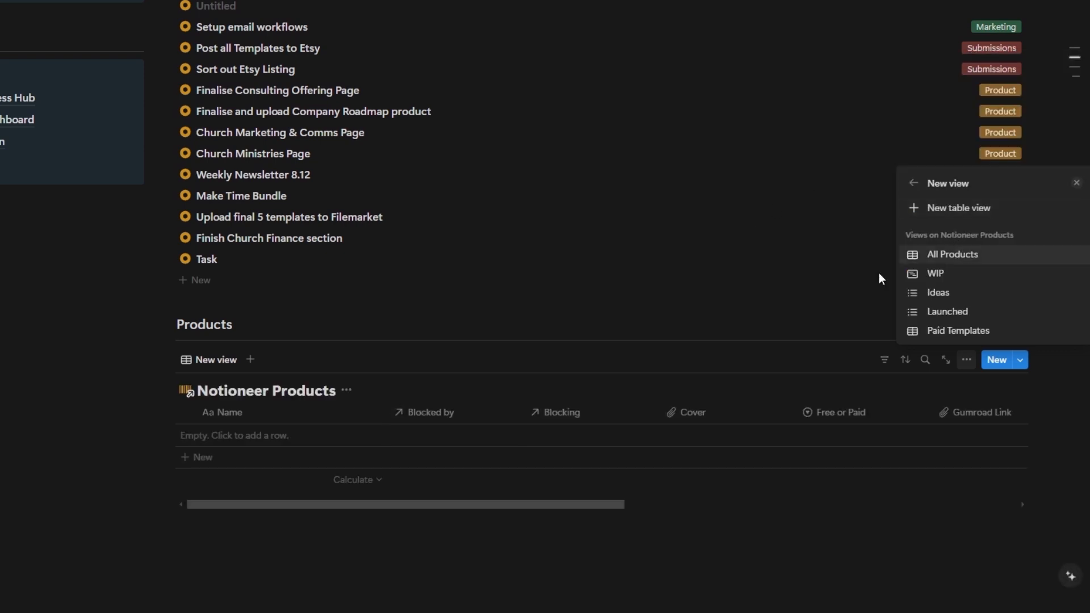
click(965, 312)
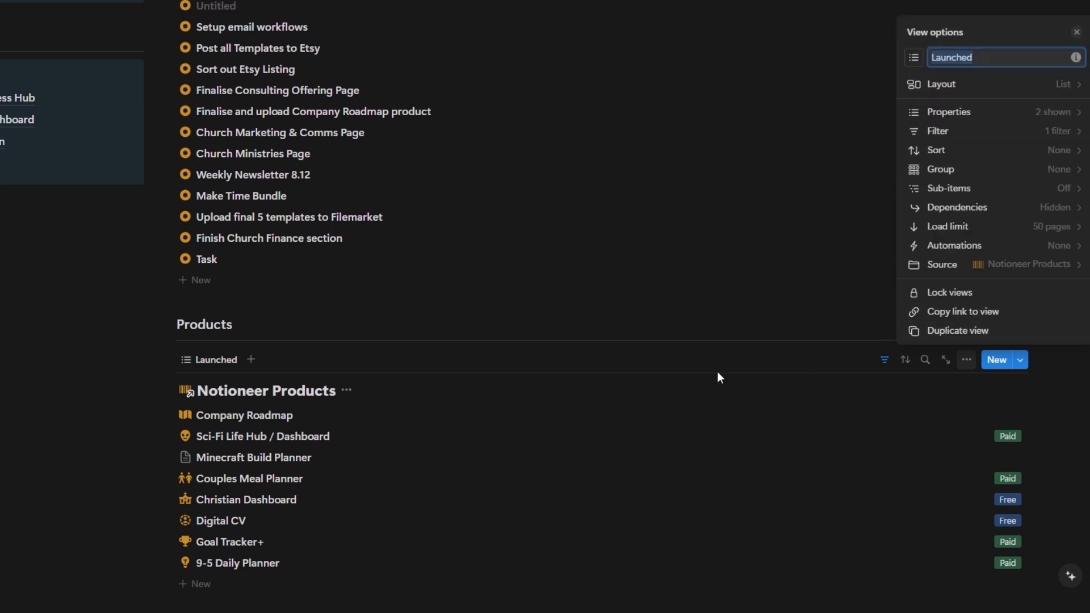
click(486, 391)
scroll(386, 418, down, 3)
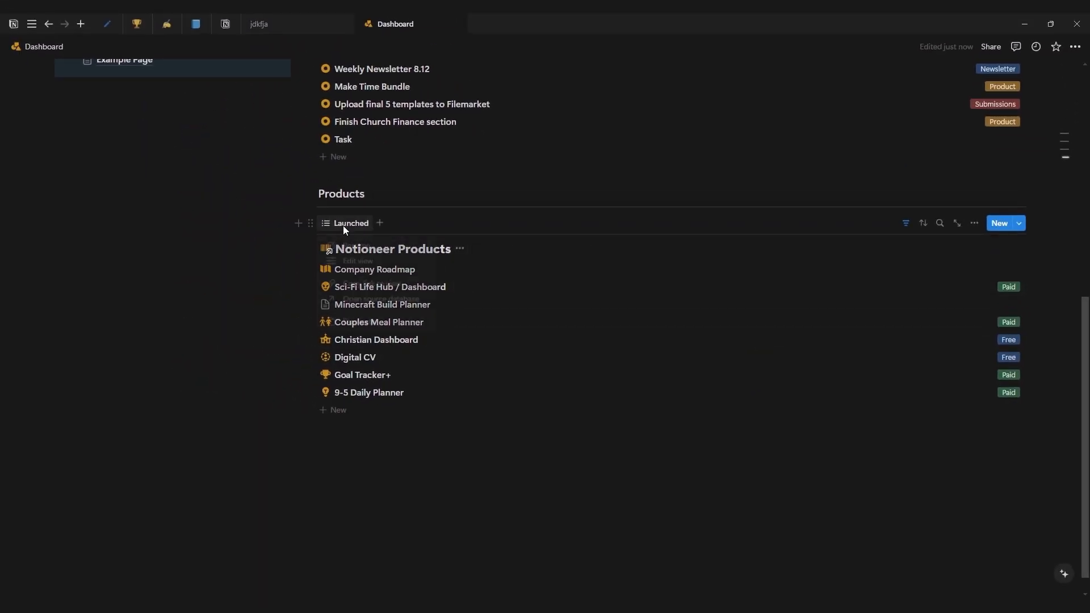
click(343, 225)
click(537, 245)
Step: Add a full-width divider below the two columns at the end of the page
scroll(462, 346, up, 4)
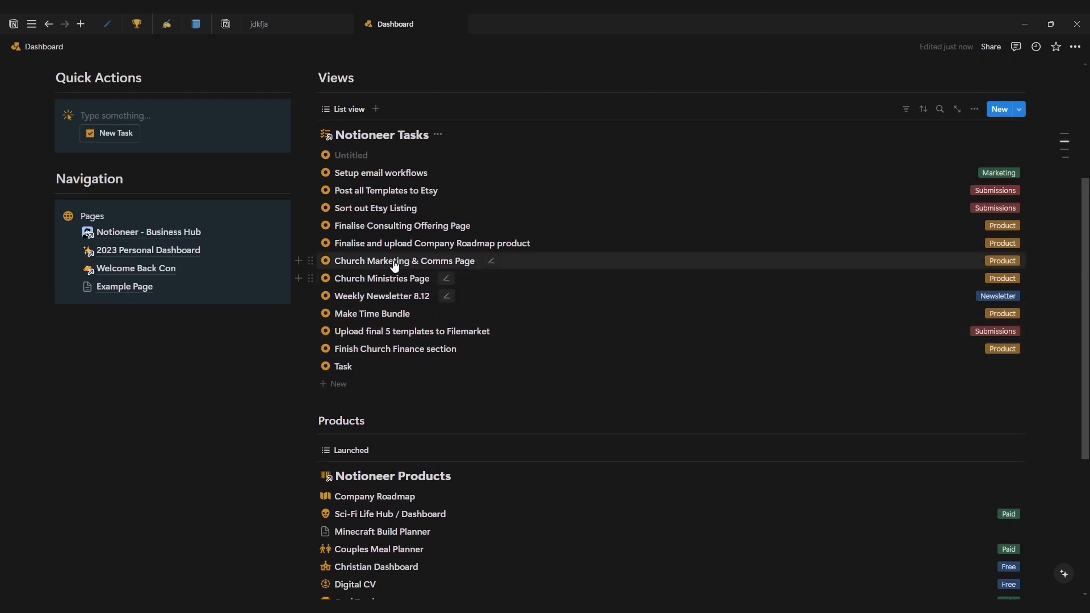
click(210, 363)
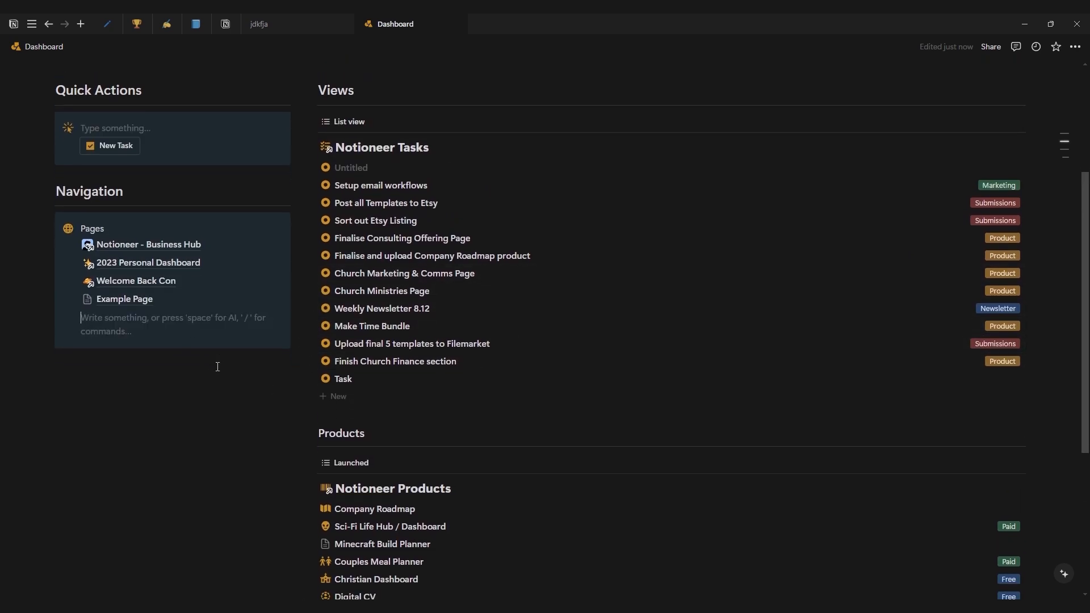
scroll(274, 423, down, 4)
click(274, 423)
click(283, 438)
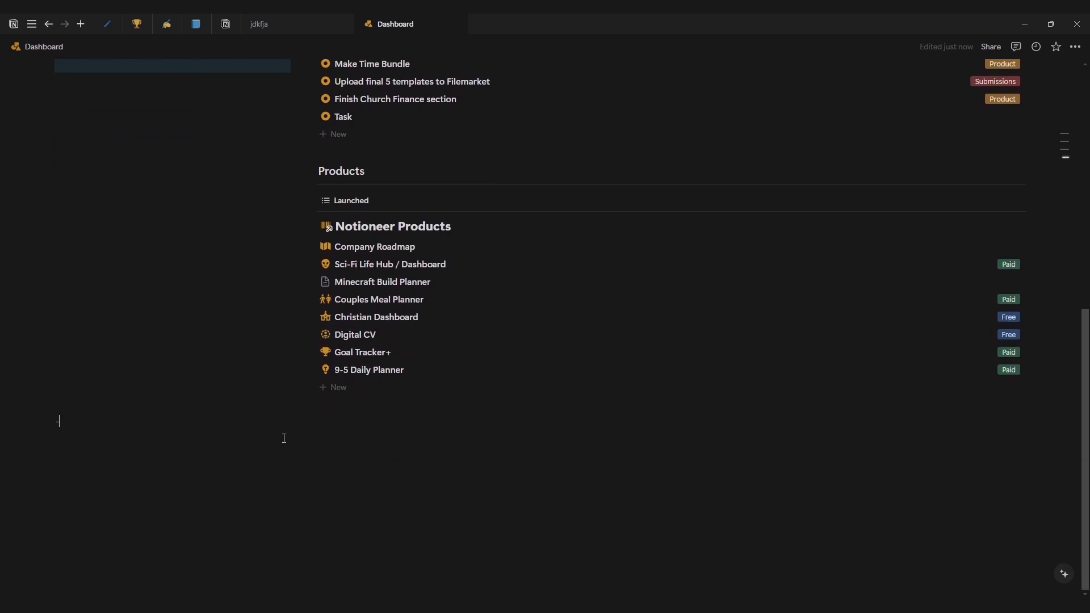
Step: Look over the dashboard's layout from the closing divider up to the empty line beneath the page title
scroll(304, 426, up, 6)
scroll(309, 419, down, 4)
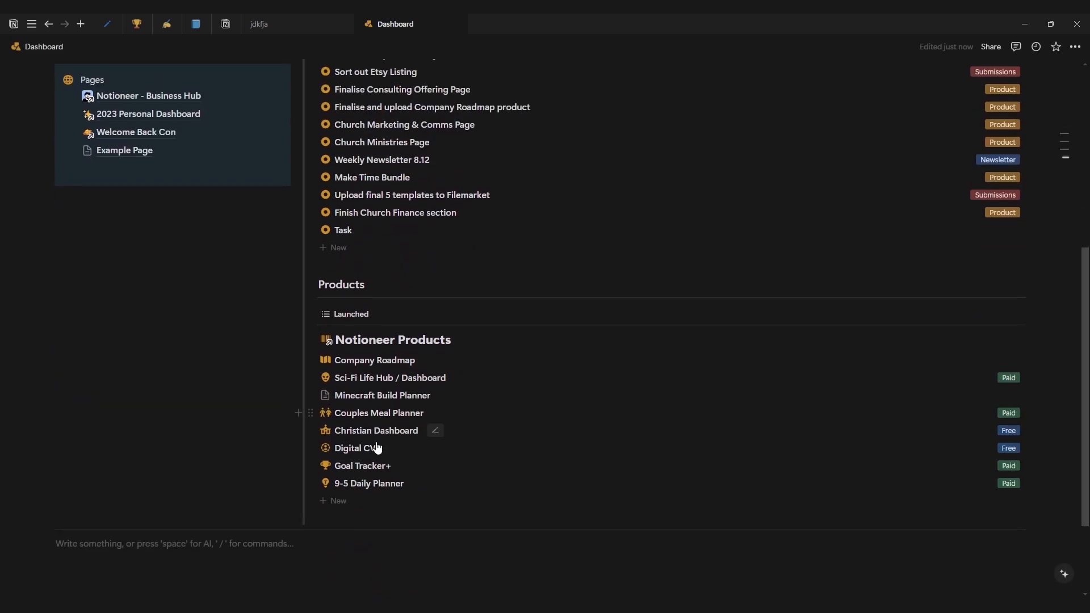
scroll(380, 426, up, 2)
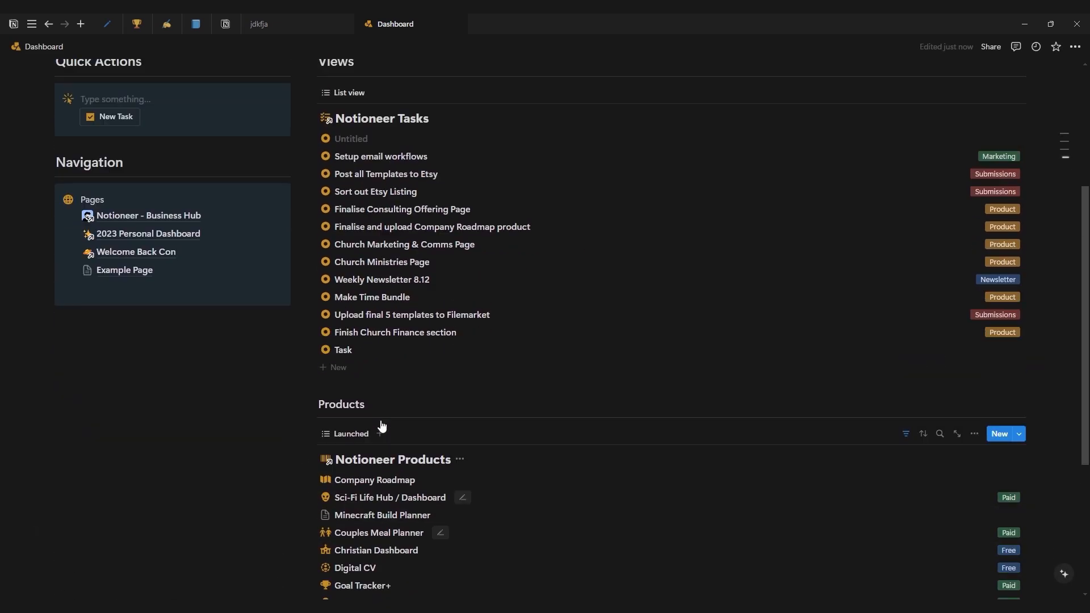
scroll(379, 428, down, 4)
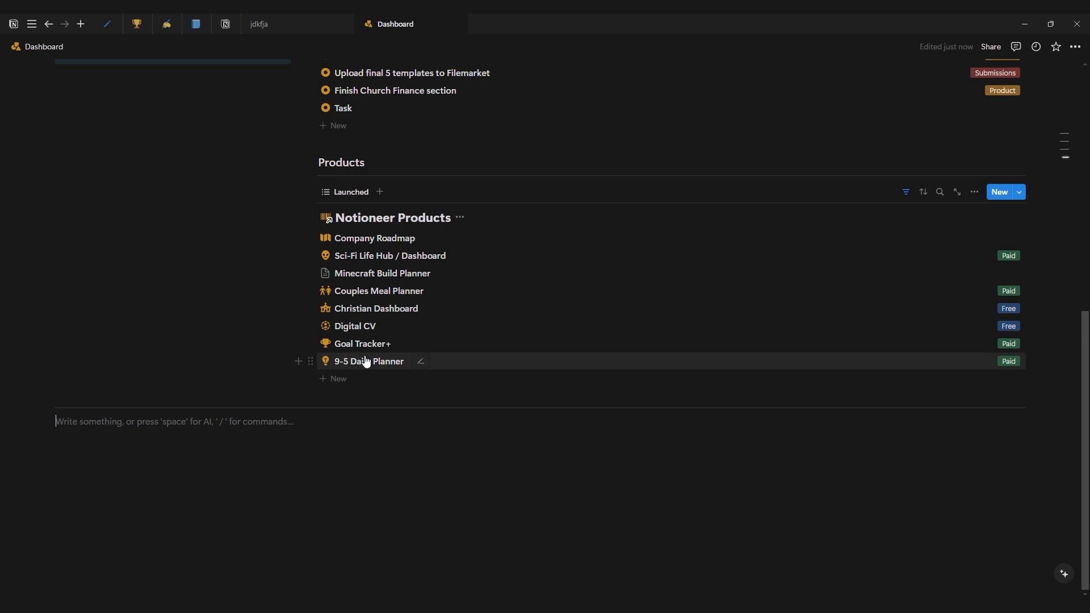
scroll(267, 446, up, 6)
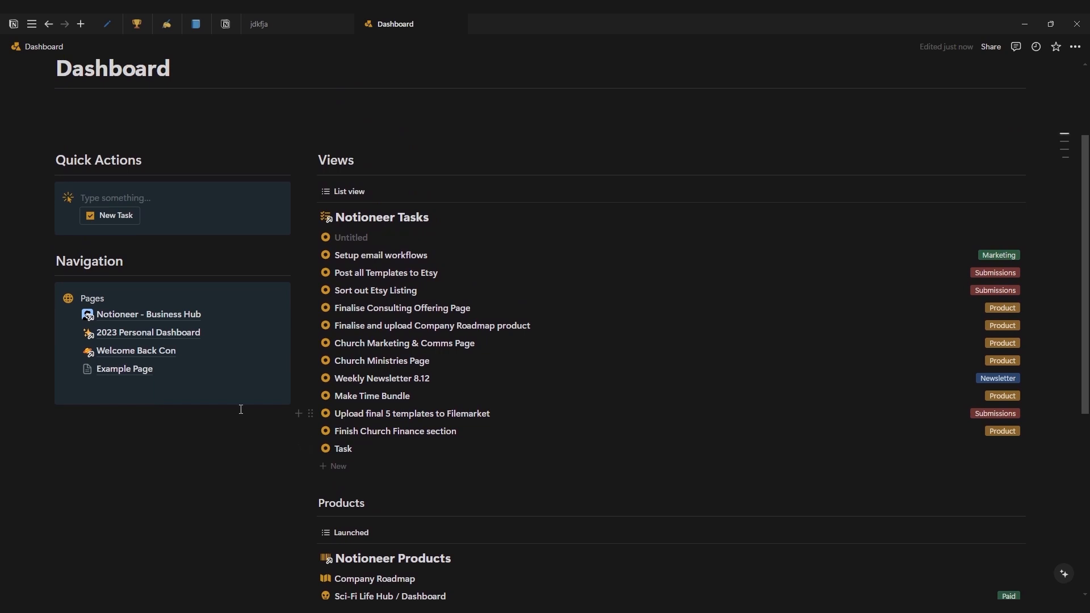
scroll(240, 409, up, 2)
click(305, 243)
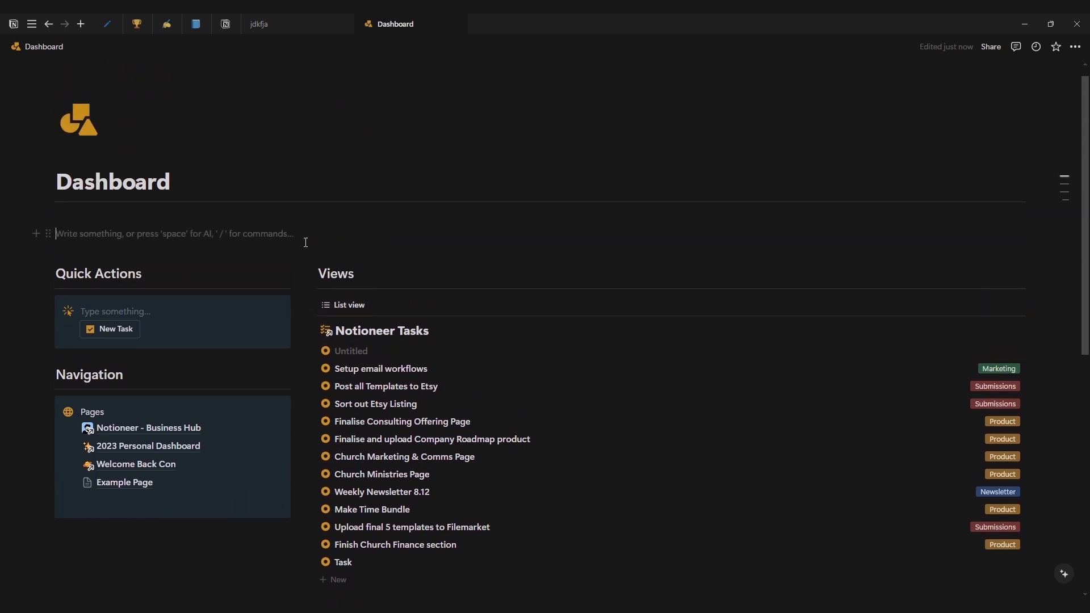
Step: Add a toggle list block on a new line above the Quick Actions heading in the same column
drag(305, 243, 328, 245)
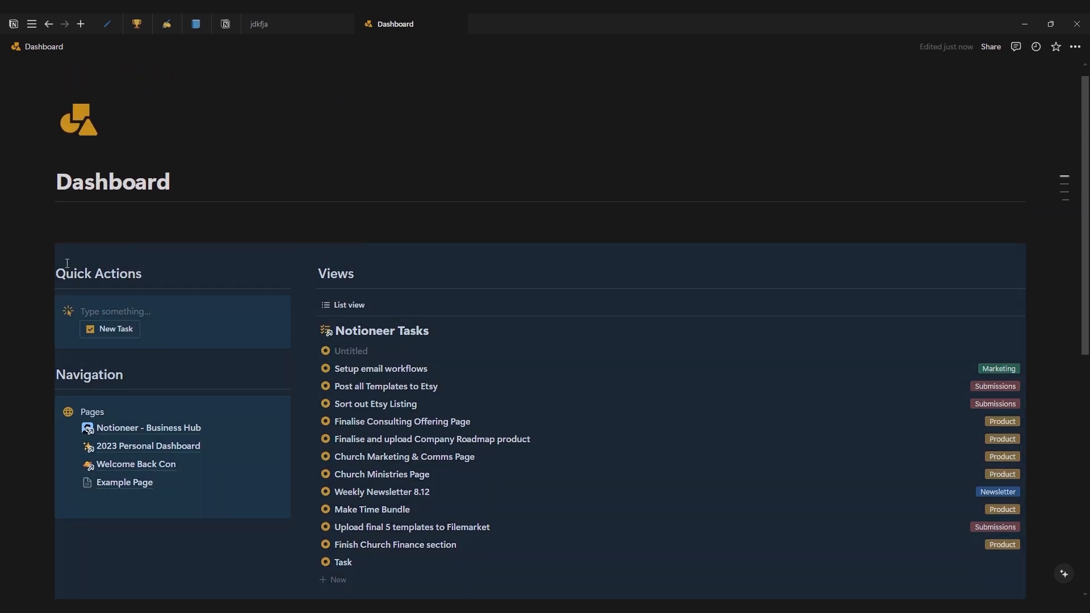
click(37, 273)
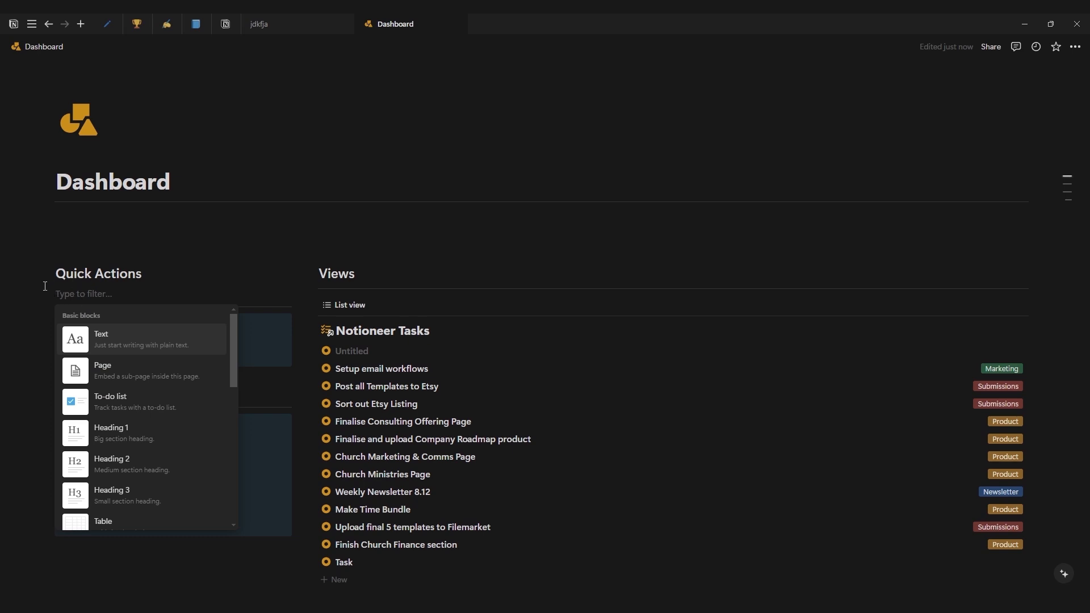
key(Escape)
drag(43, 293, 62, 265)
click(94, 265)
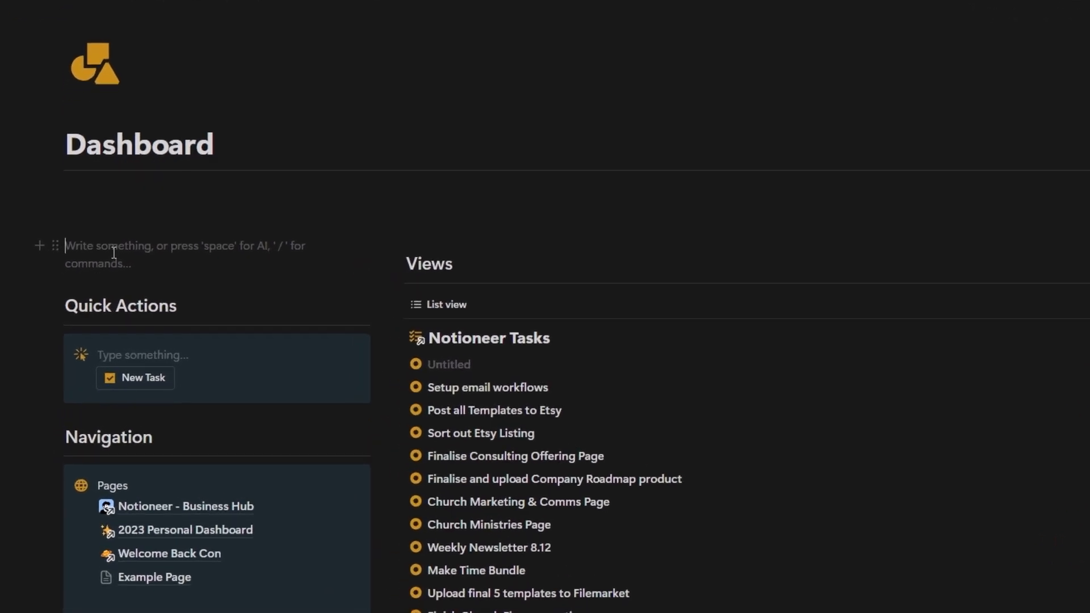
text(/tog)
key(Return)
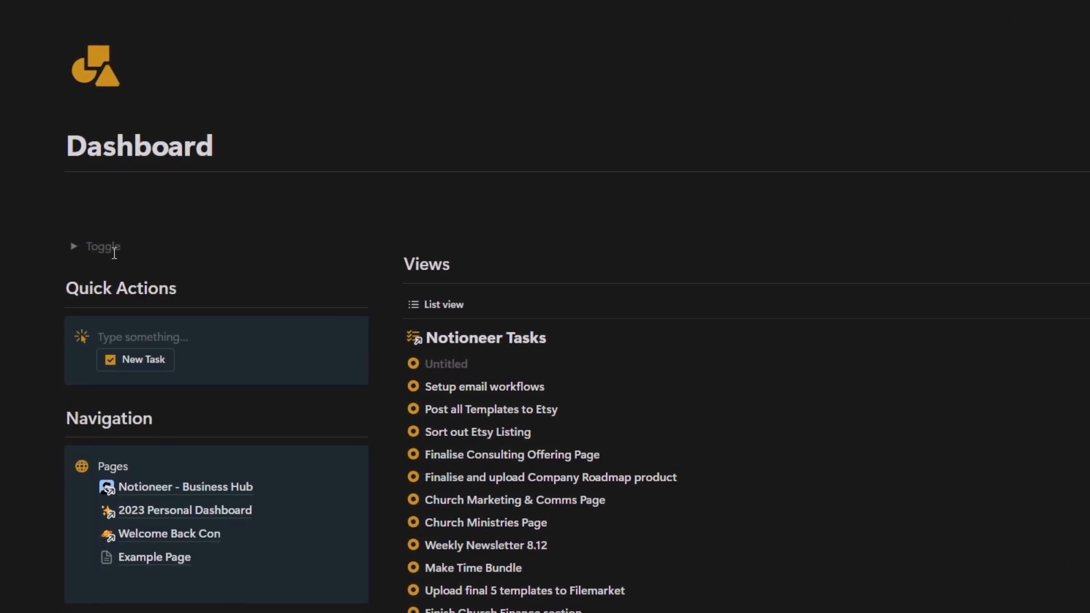
Step: Title the toggle "Table of Contents / Quick Links"
text(Table Of)
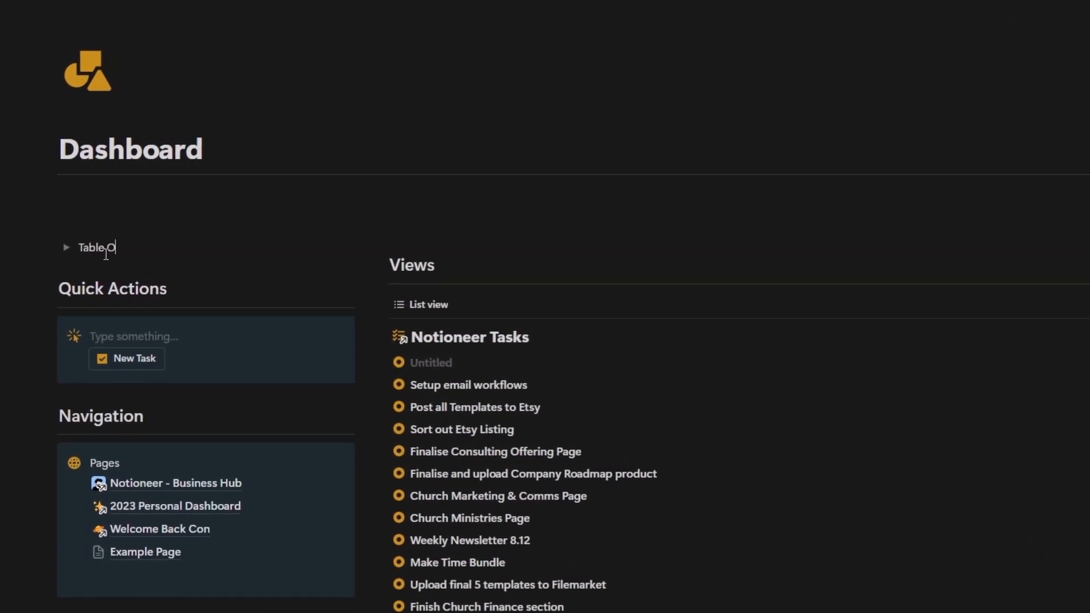
key(BackSpace)
key(BackSpace)
text(of Contents )
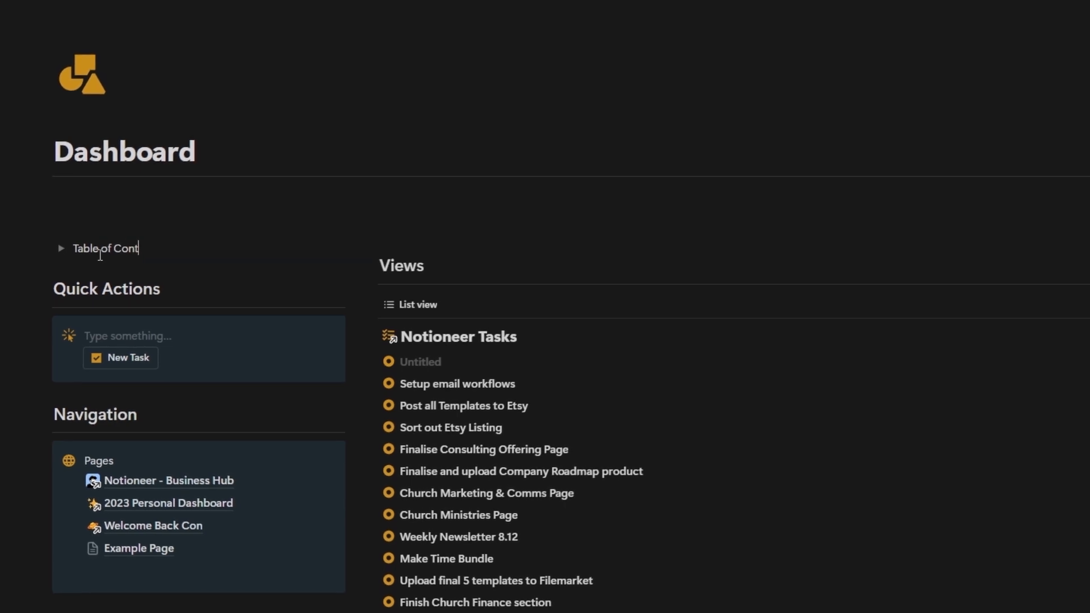
text(/)
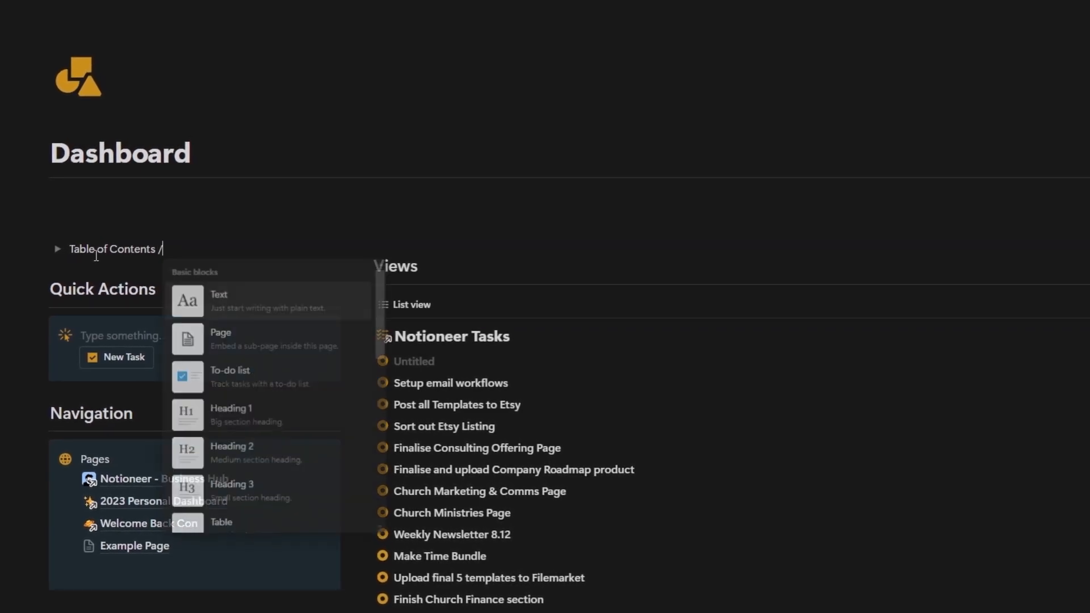
key(Escape)
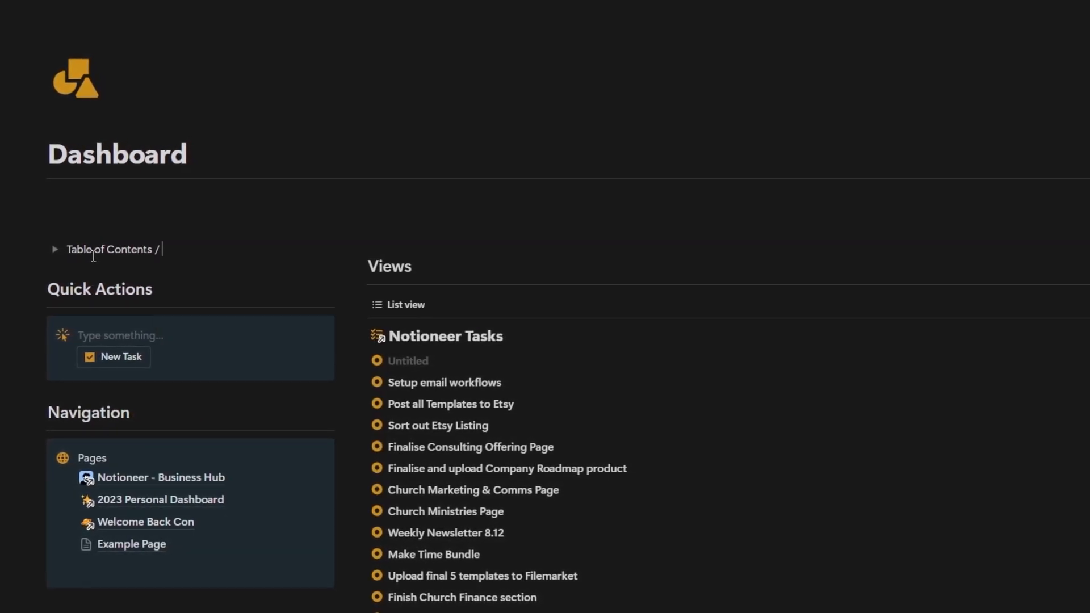
text(Qucik)
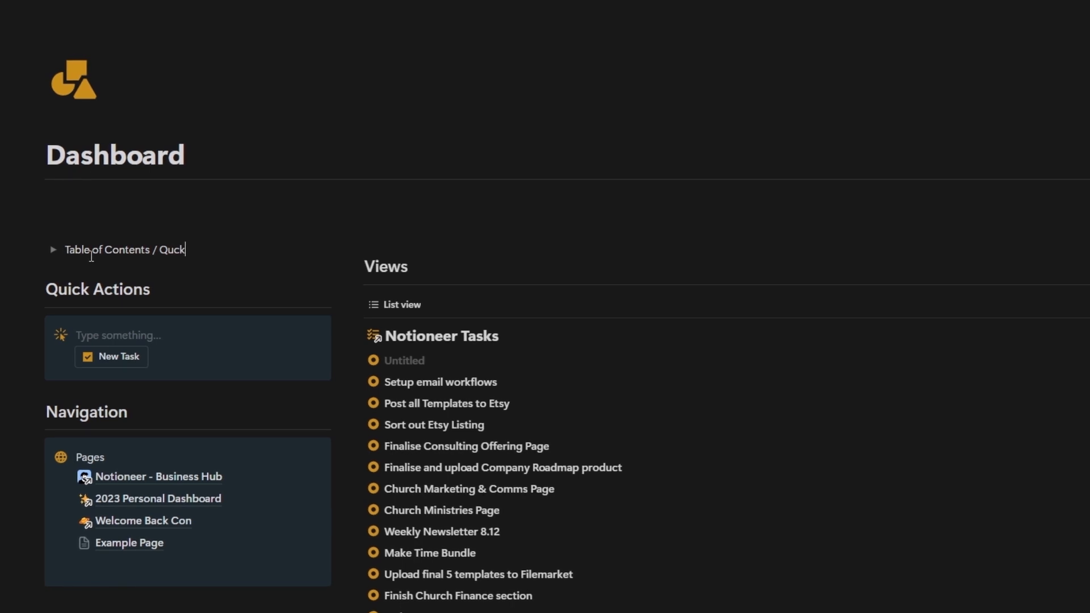
key(BackSpace)
key(BackSpace)
key(BackSpace)
text(ick Links)
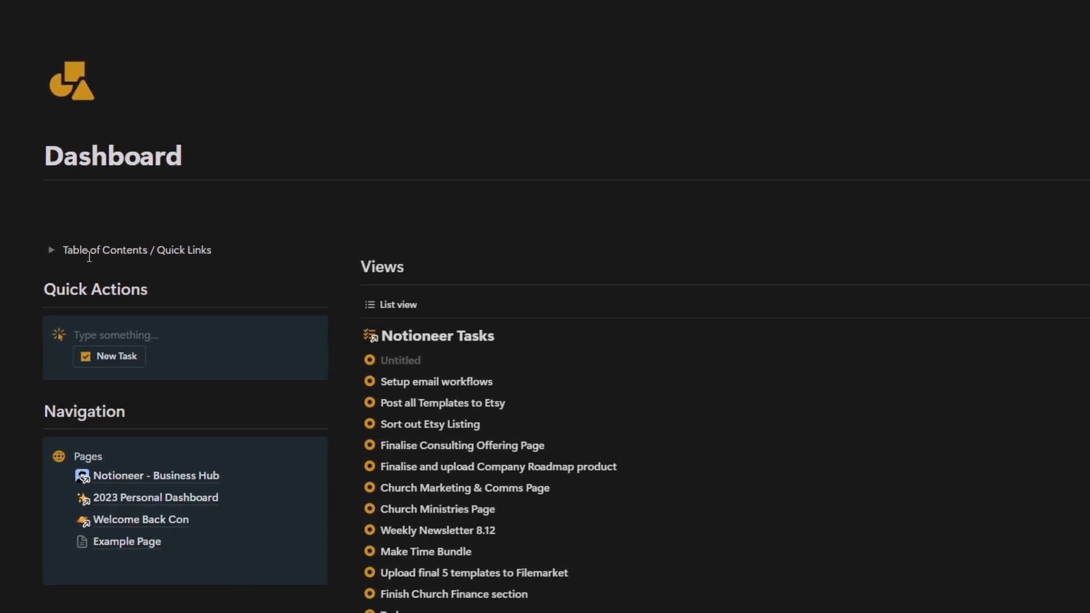
Step: Insert a table of contents block inside the toggle and test its Products link
click(51, 250)
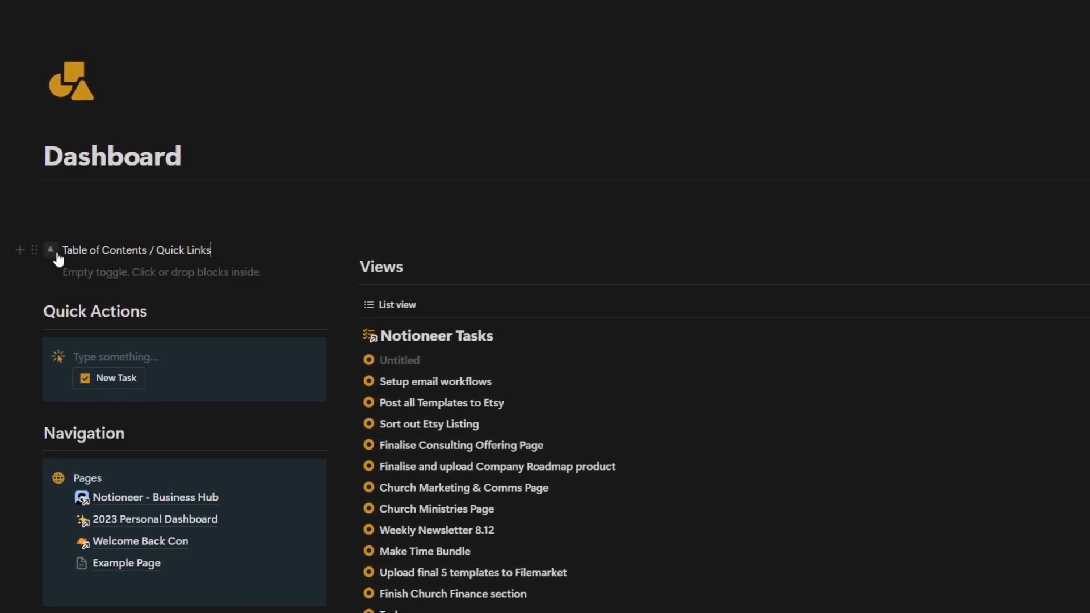
click(81, 266)
text(/)
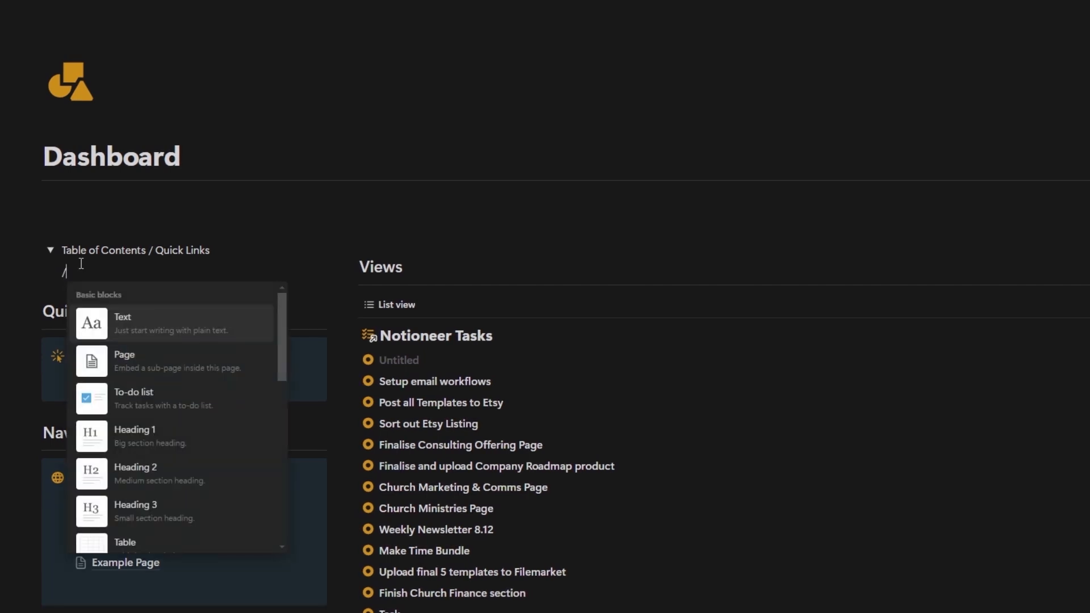
text(table)
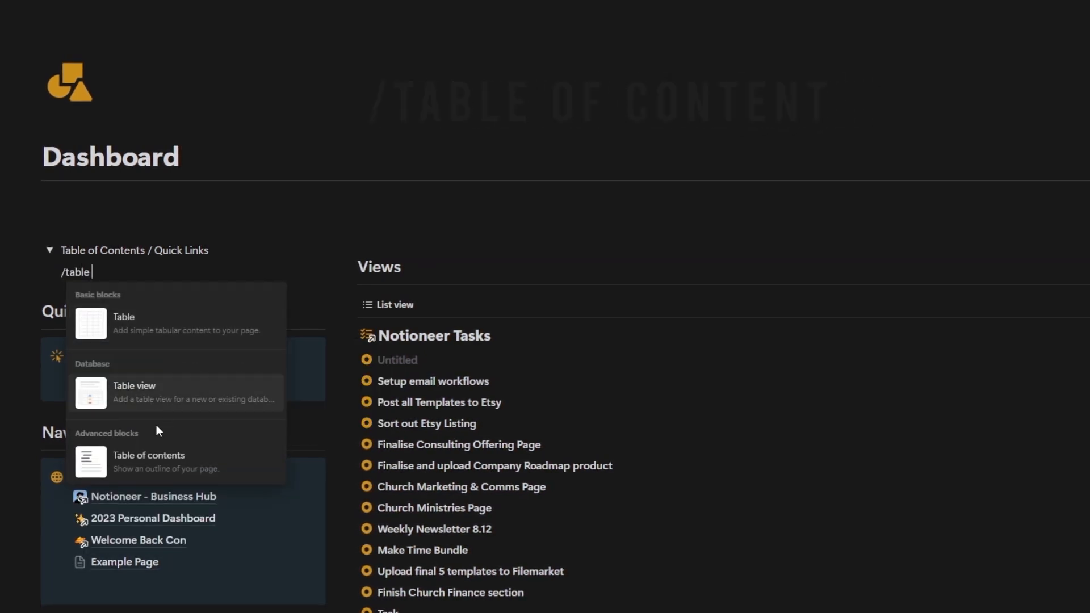
click(169, 463)
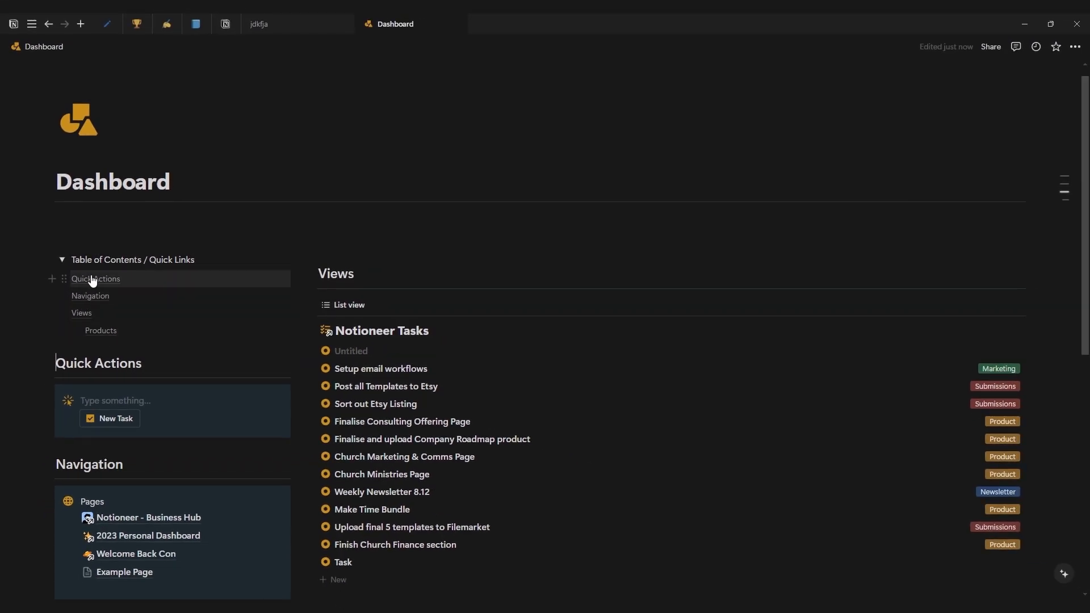
click(101, 331)
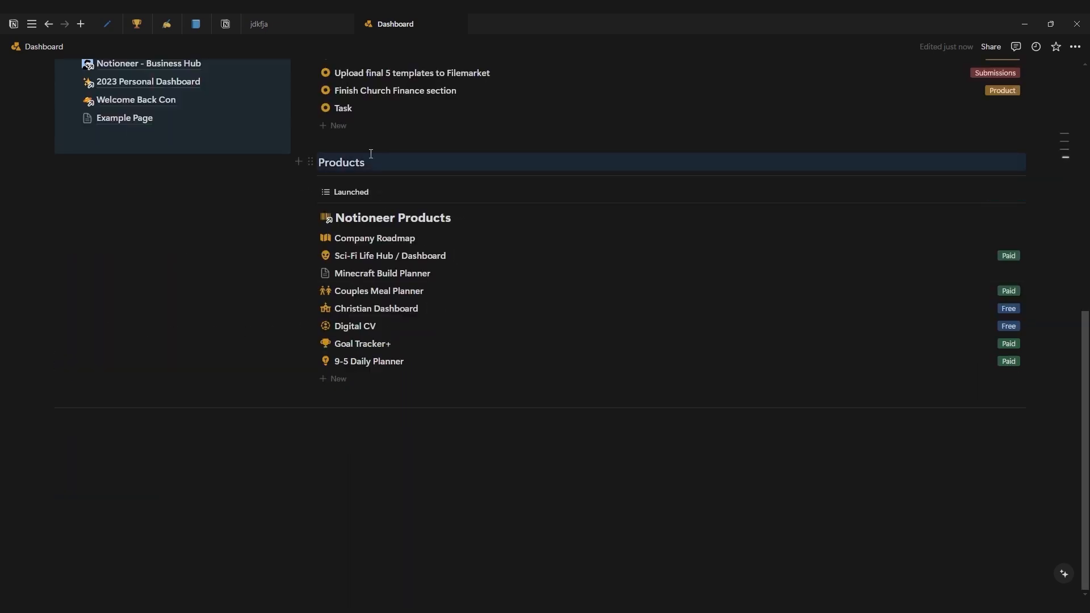
scroll(371, 154, up, 8)
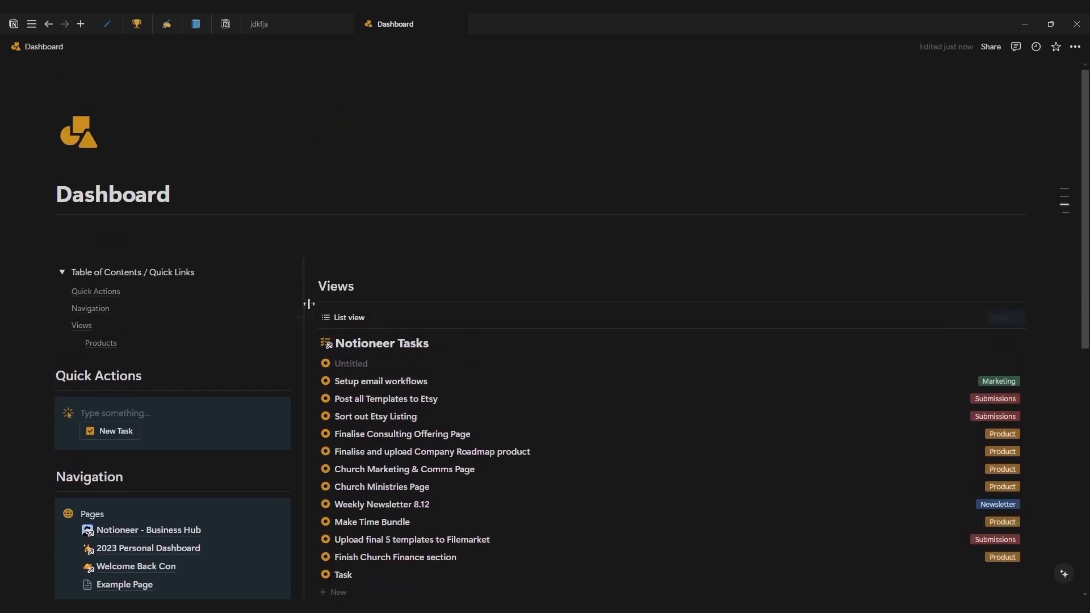
Step: Delete the empty line beneath the page title and collapse the Table of Contents / Quick Links toggle
click(177, 250)
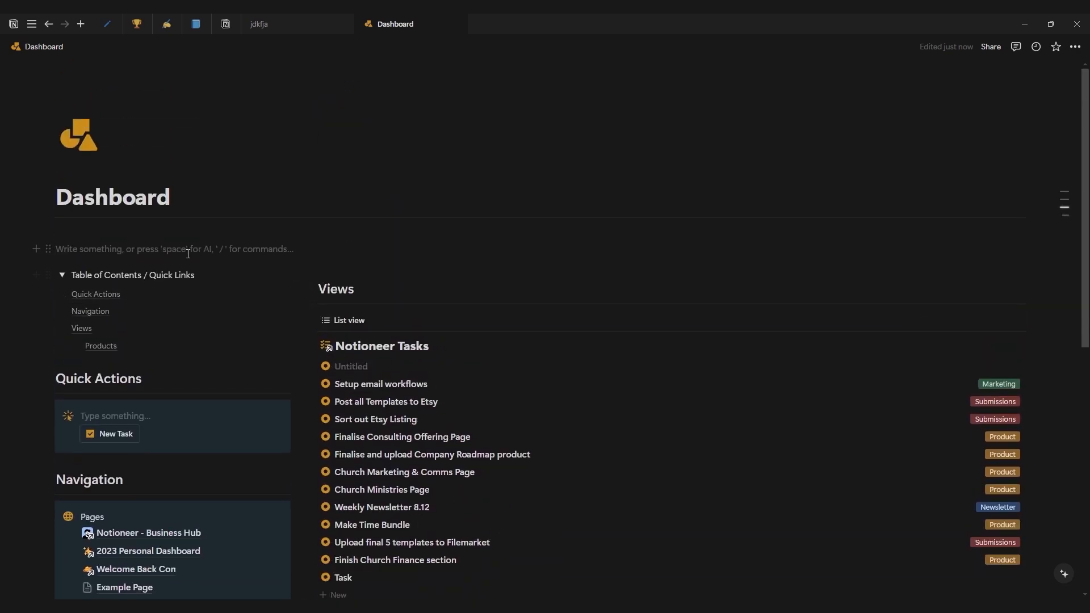
key(BackSpace)
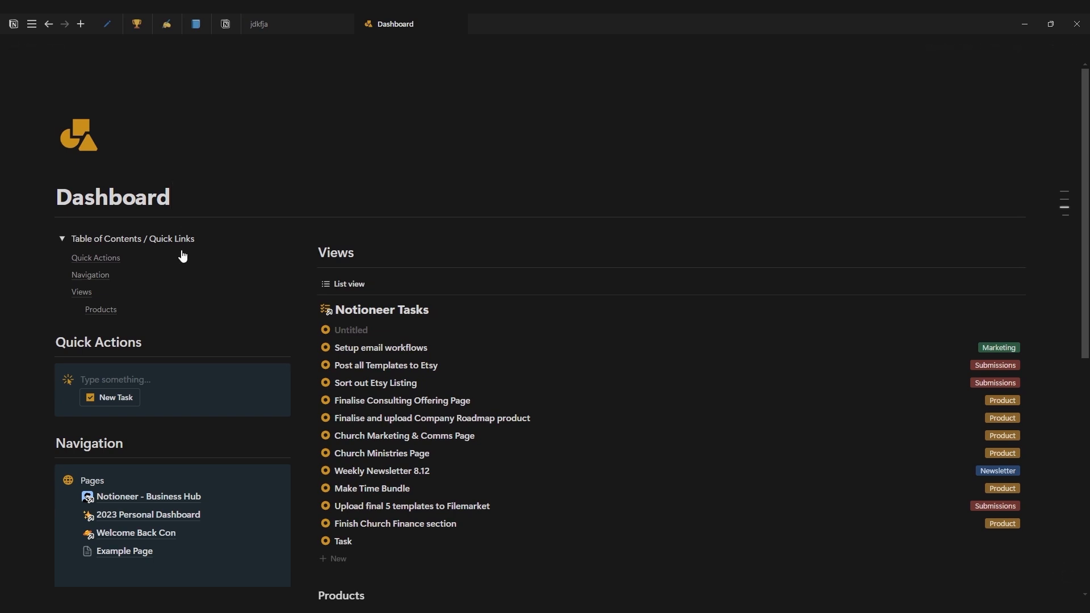
click(62, 238)
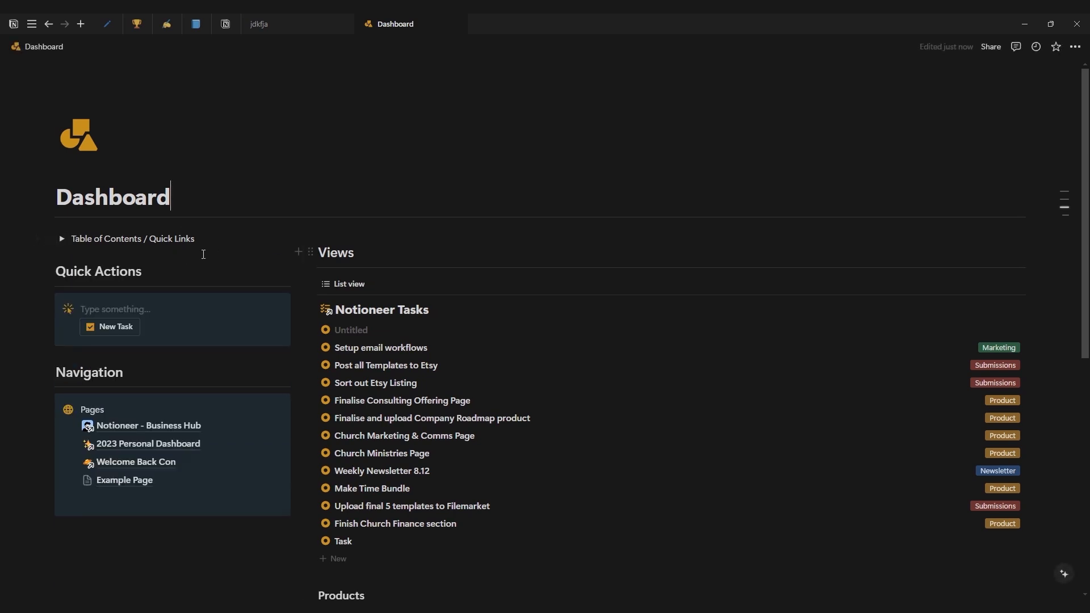
drag(71, 238, 196, 233)
click(62, 238)
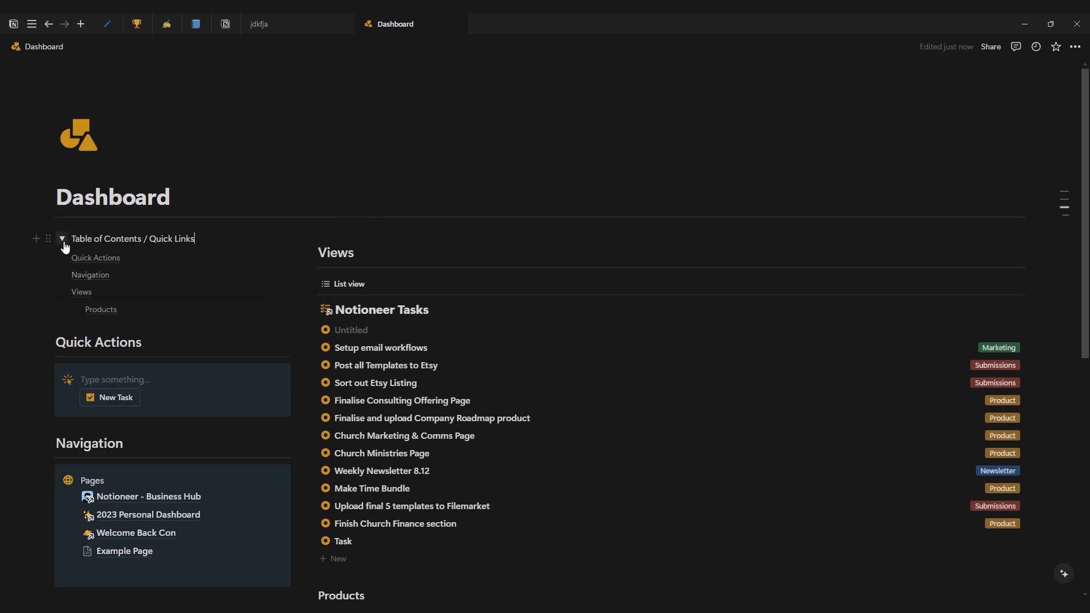
click(62, 239)
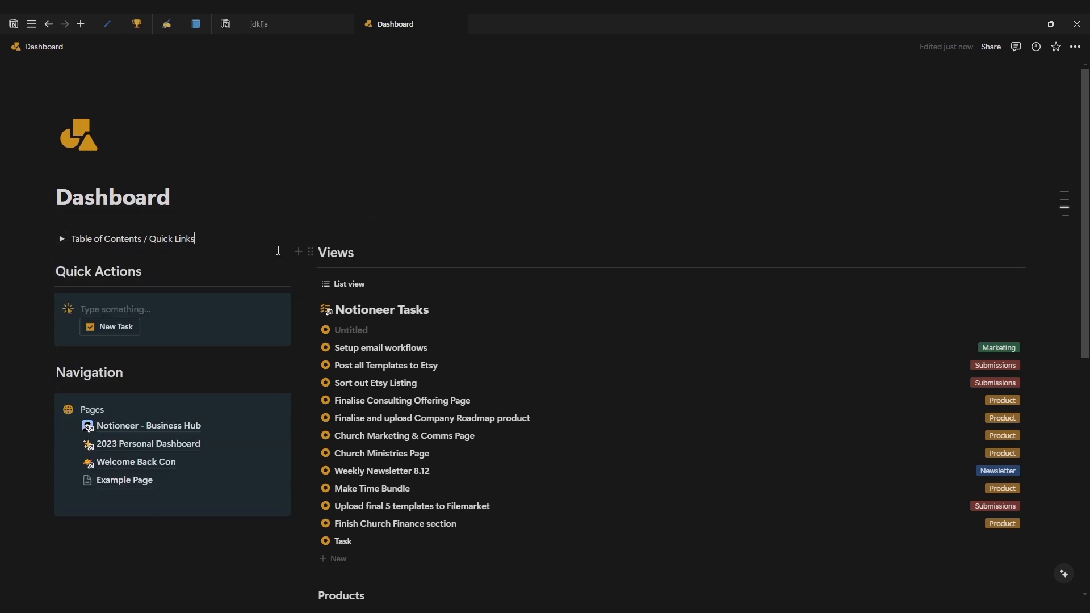
Step: Look over the finished dashboard from the Navigation callout to the closing divider, and view the page's options
click(328, 250)
click(129, 499)
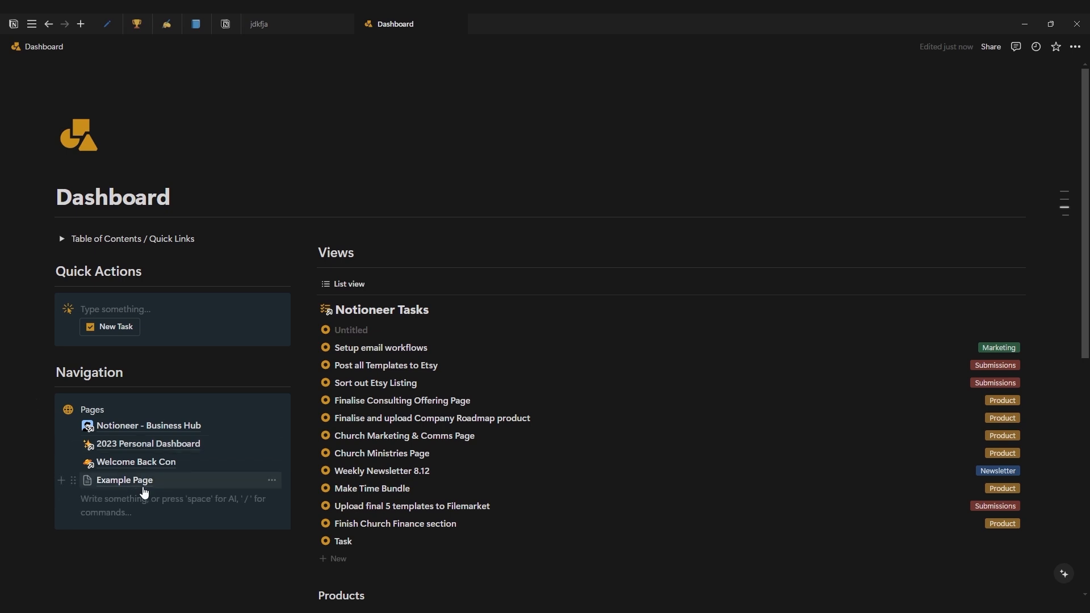
mouse_move(145, 492)
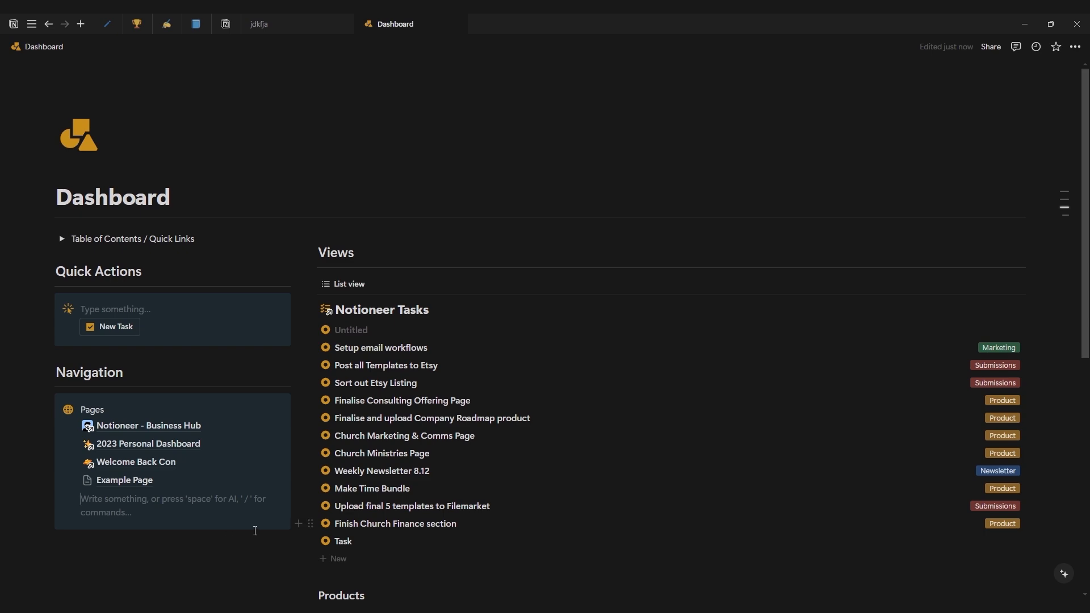
scroll(256, 528, down, 8)
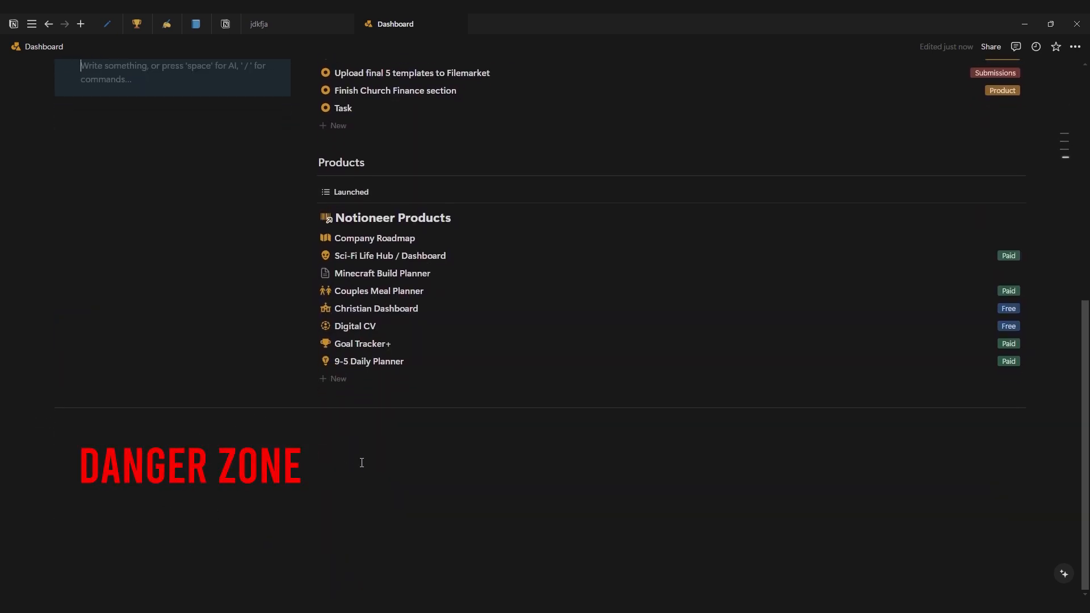
scroll(361, 463, up, 7)
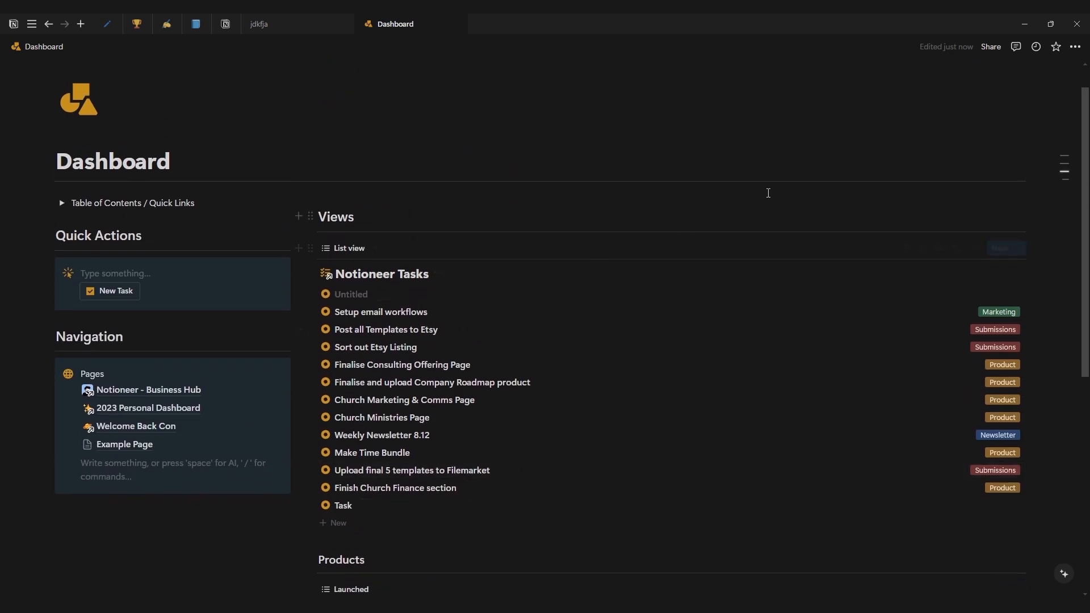
click(1075, 47)
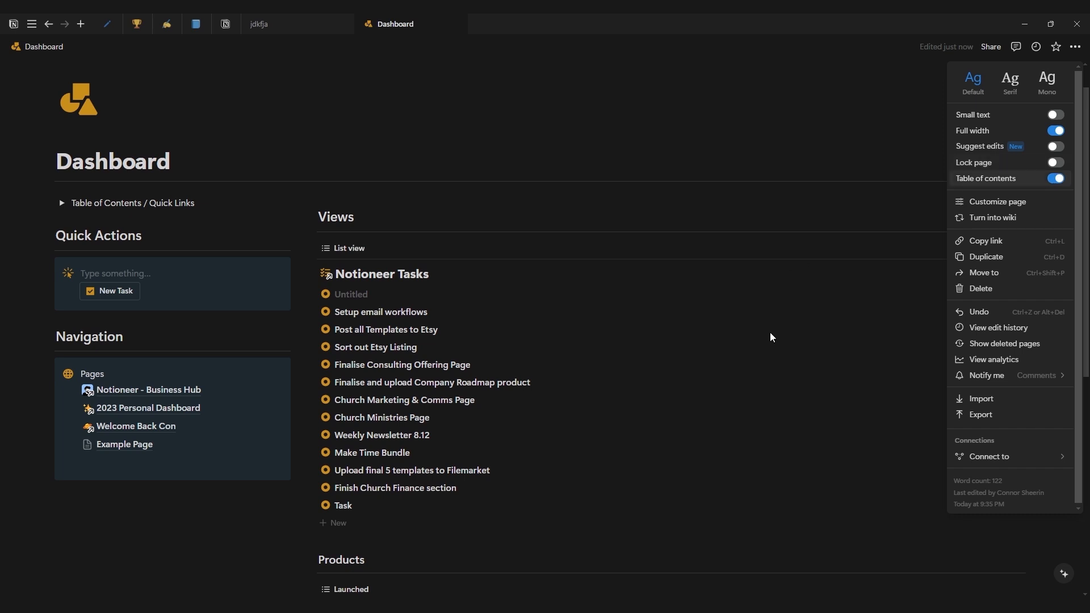
click(194, 481)
click(151, 460)
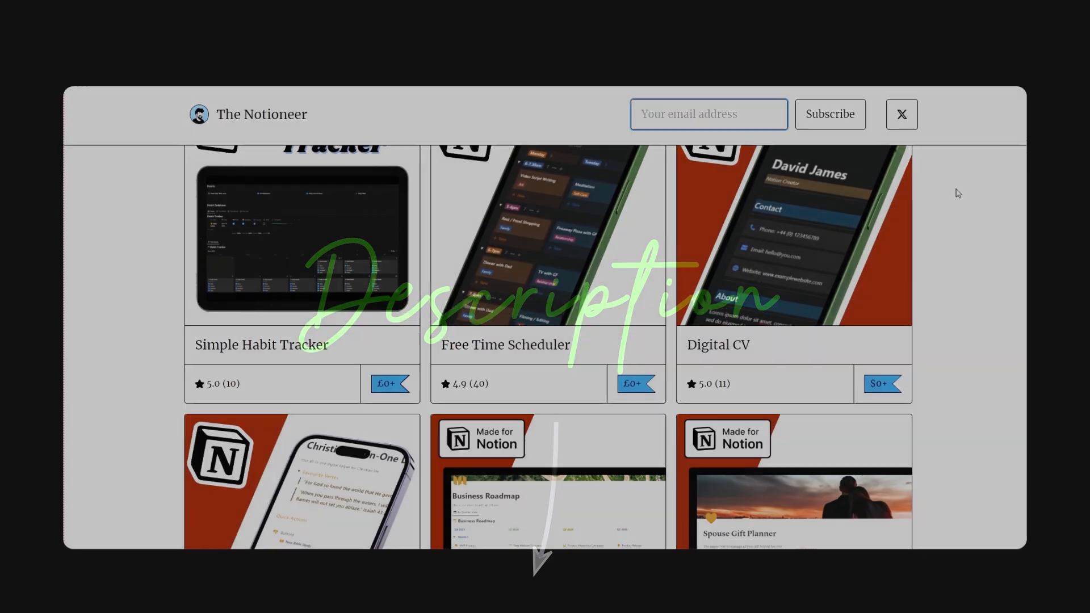
scroll(958, 195, down, 3)
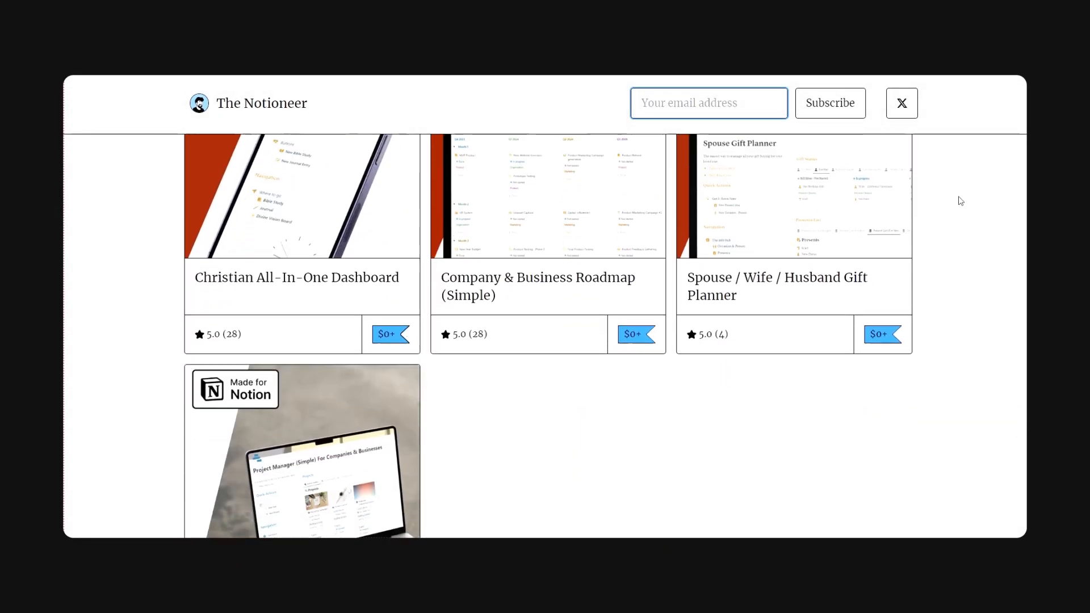
scroll(959, 196, down, 3)
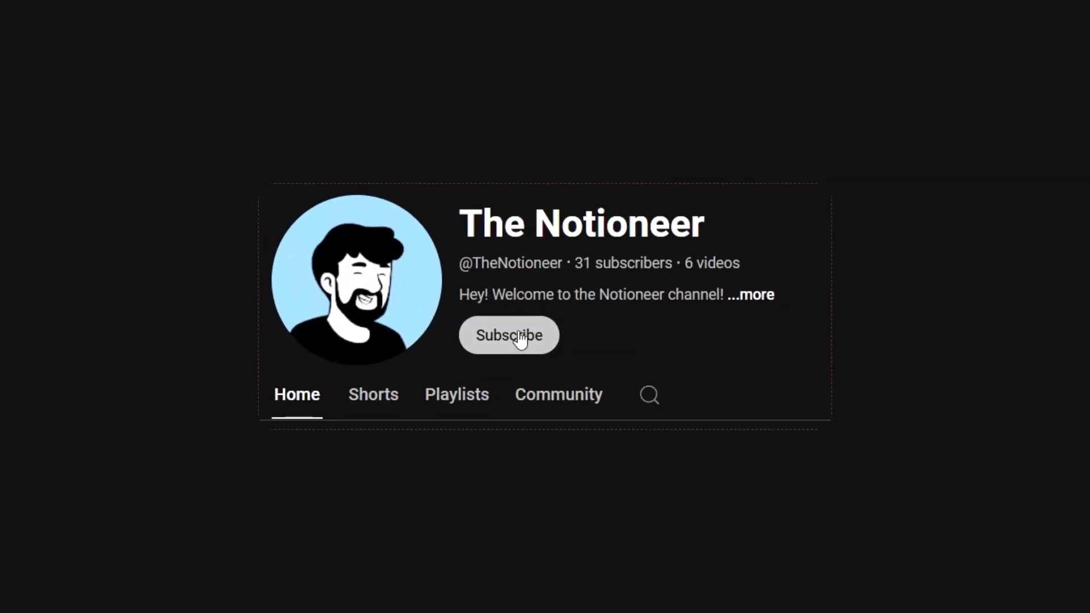
click(516, 340)
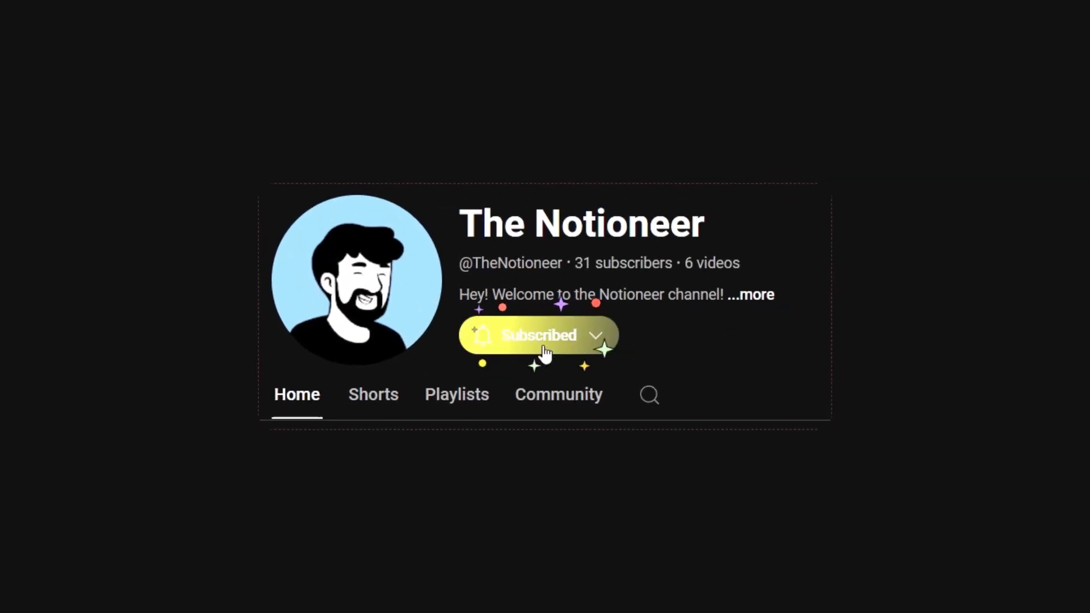
click(567, 341)
click(550, 377)
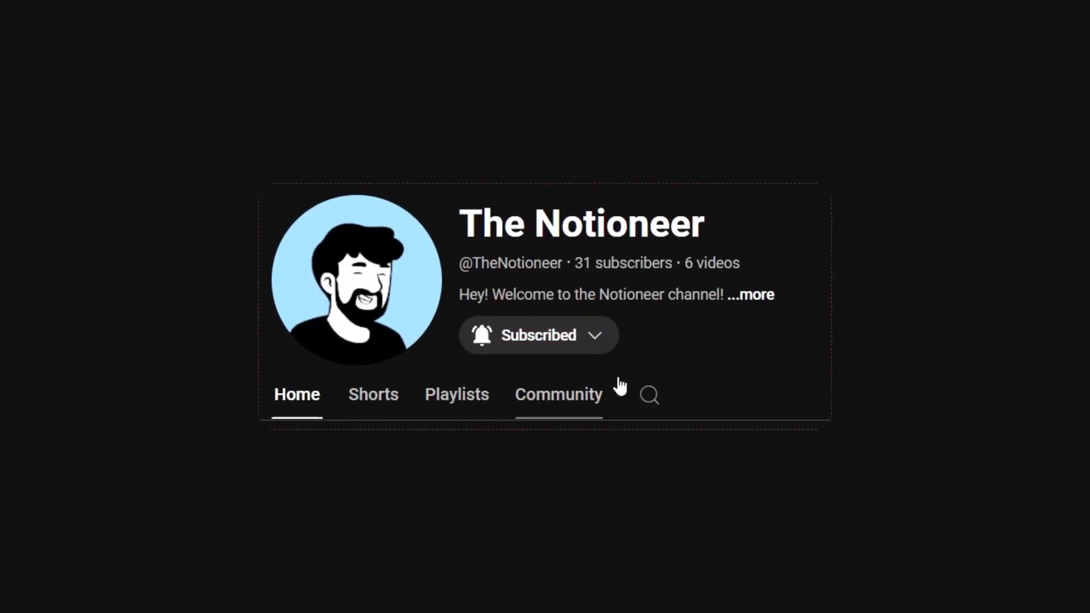